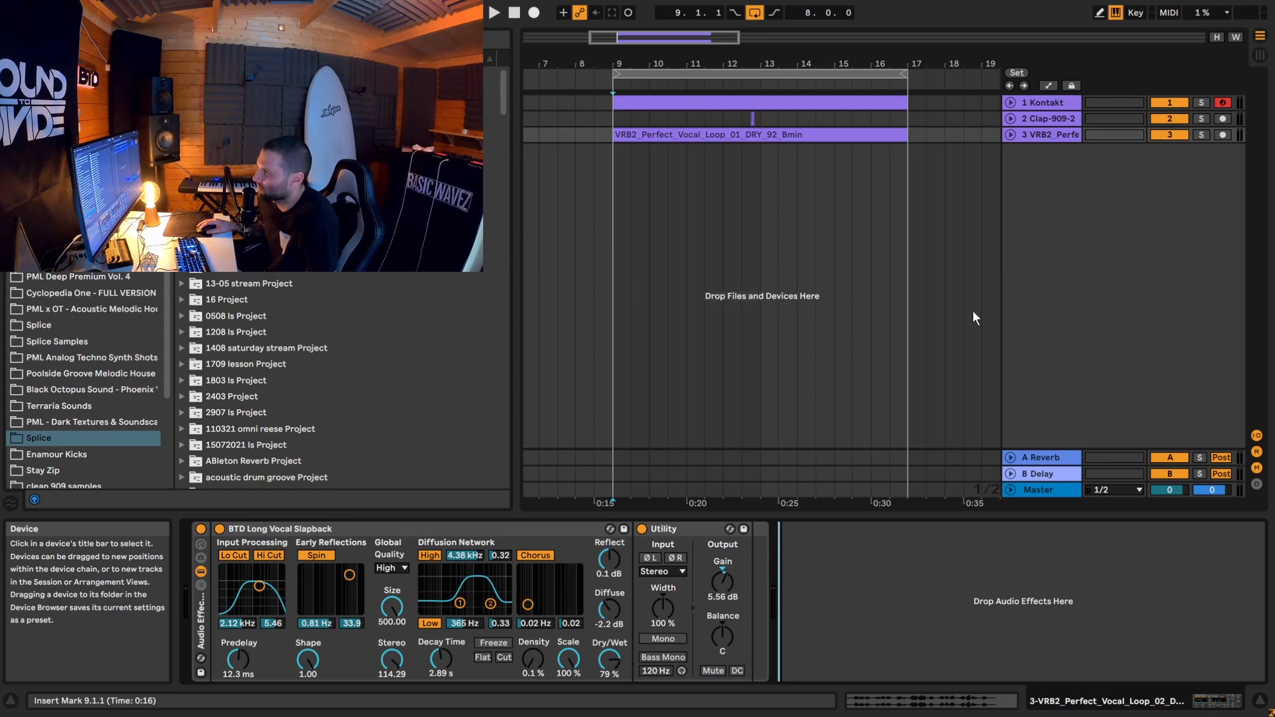
Step: Examine the effect devices on the Kontakt, clap and vocal tracks, unfolding the clap and vocal lanes briefly
{"action": "left_click", "coordinate": [1029, 106]}
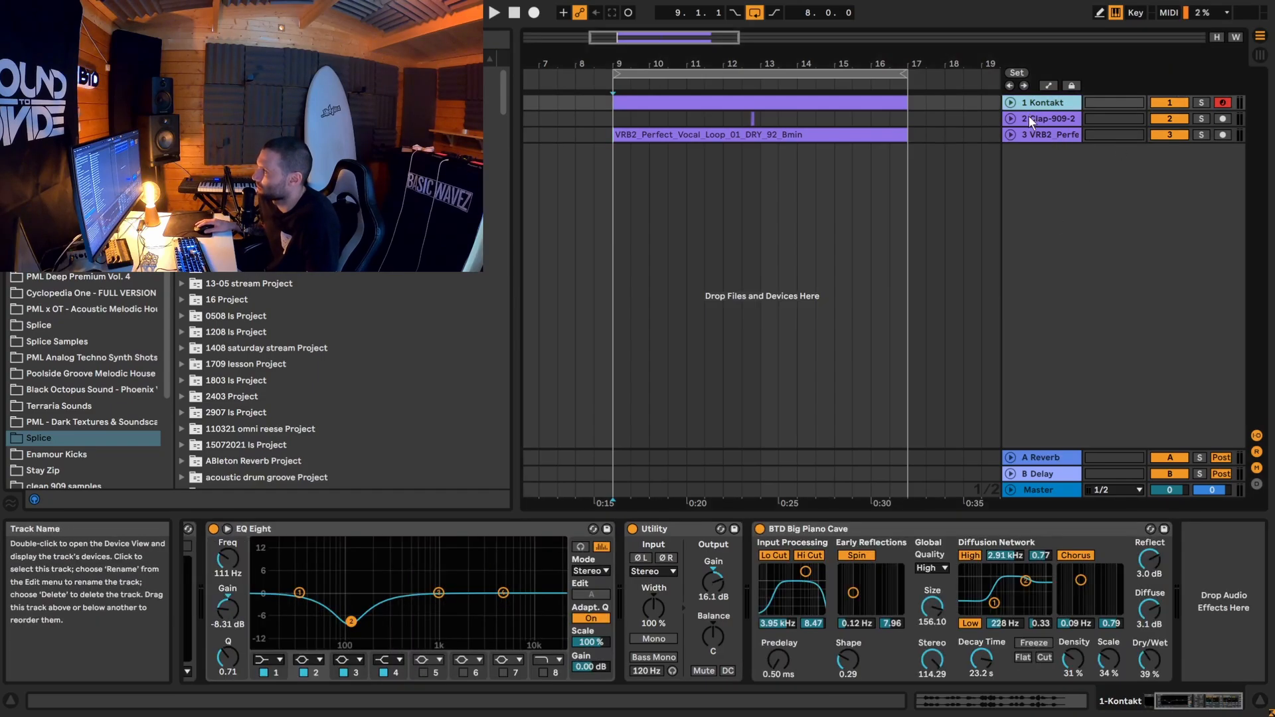
{"action": "left_click", "coordinate": [1029, 116]}
{"action": "left_click", "coordinate": [1011, 118]}
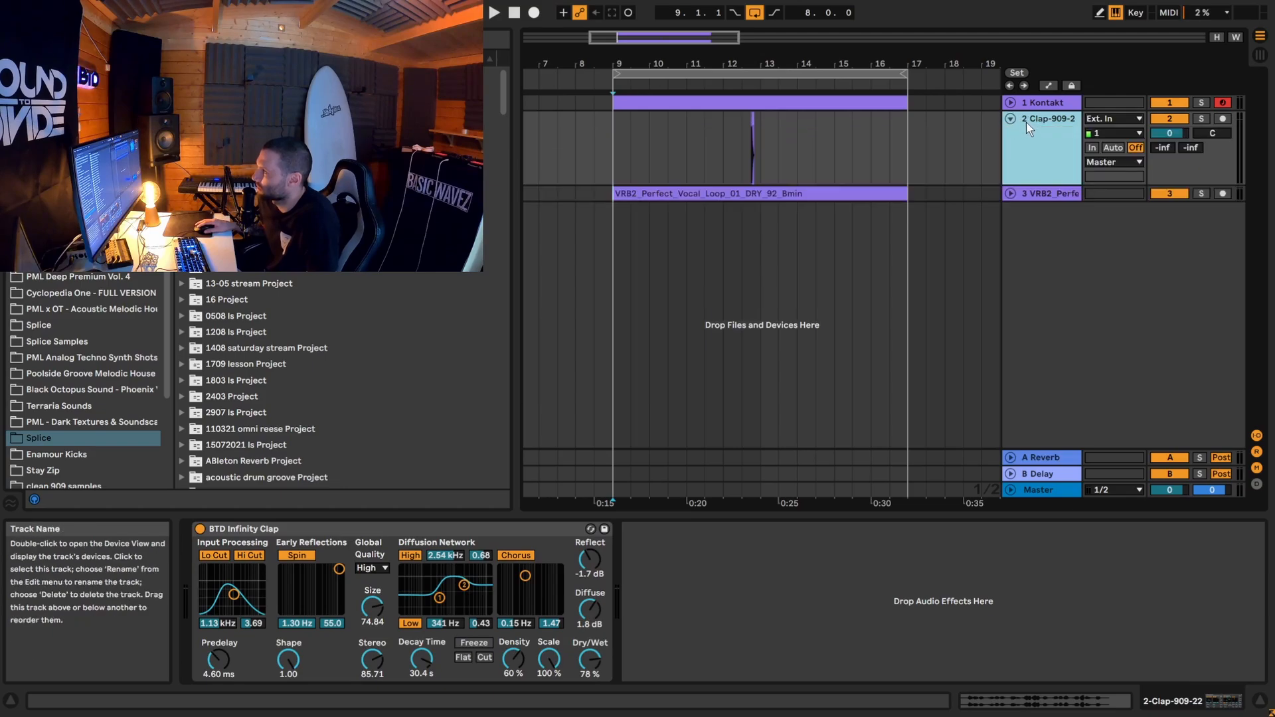
{"action": "left_click", "coordinate": [1011, 119]}
{"action": "left_click", "coordinate": [1030, 136]}
{"action": "left_click", "coordinate": [1010, 135]}
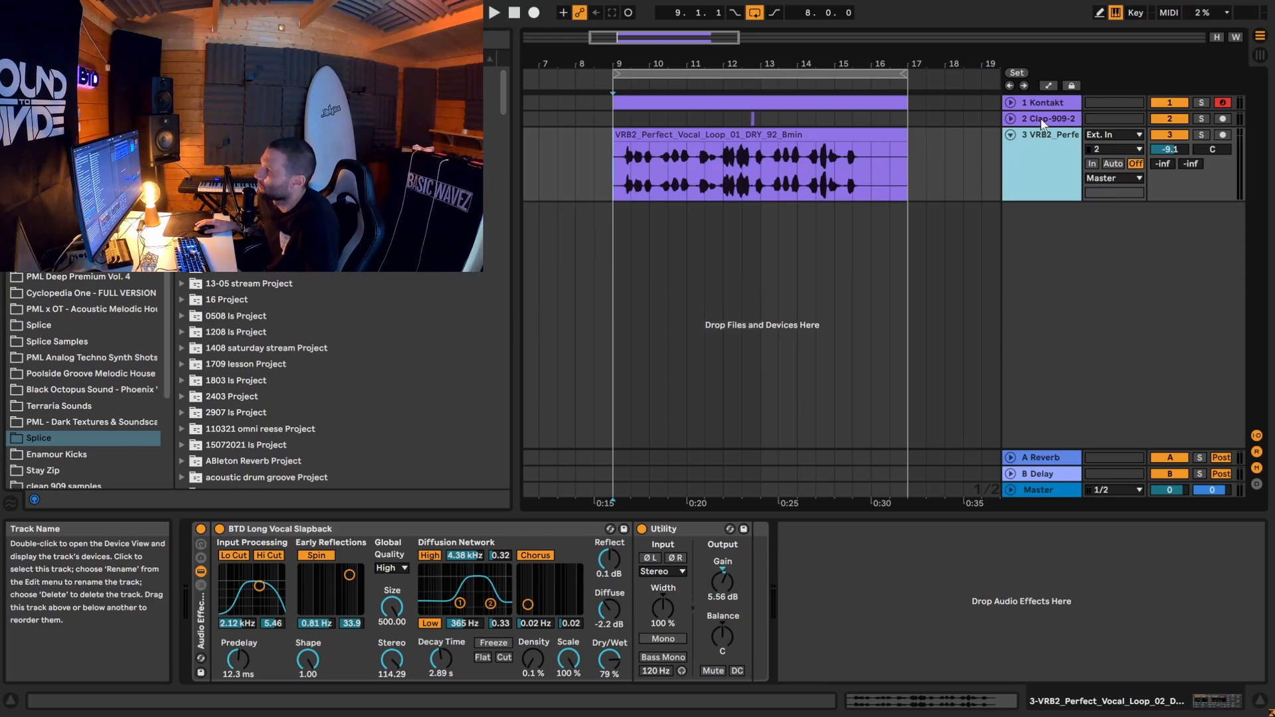
{"action": "left_click", "coordinate": [1038, 116]}
{"action": "left_click", "coordinate": [1010, 136]}
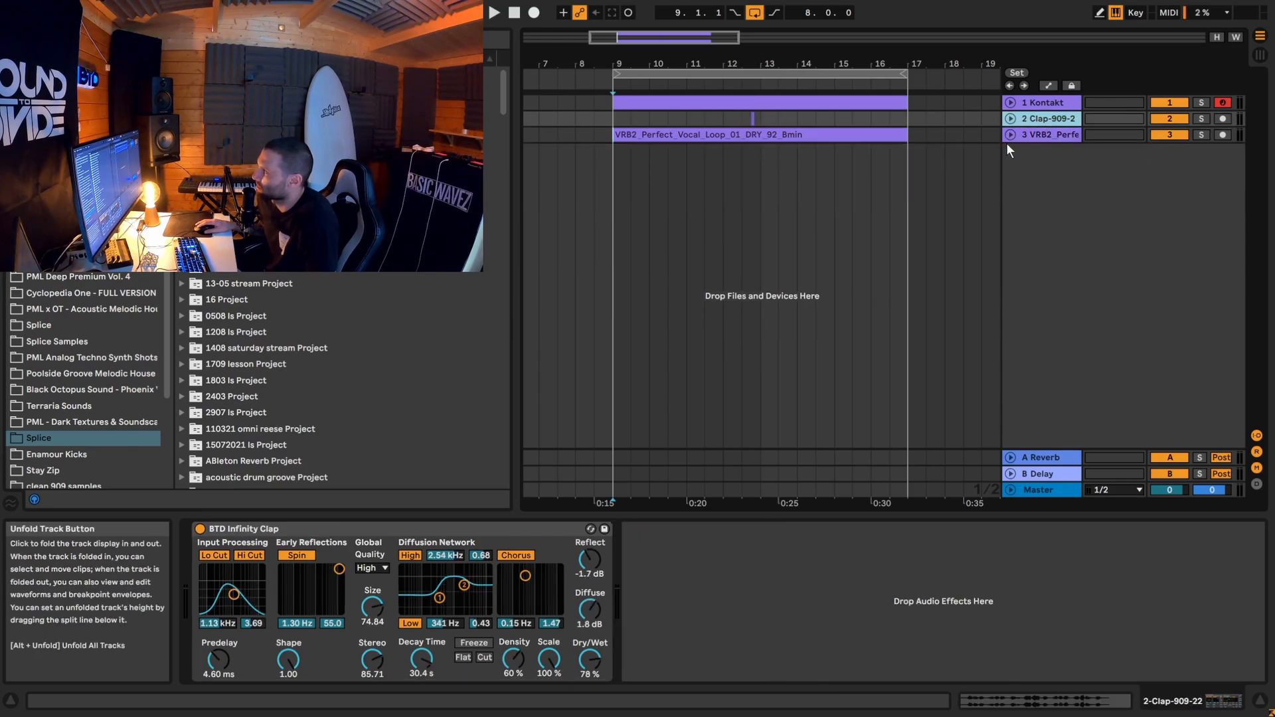
{"action": "scroll", "coordinate": [369, 380], "scroll_direction": "down", "scroll_amount": 3}
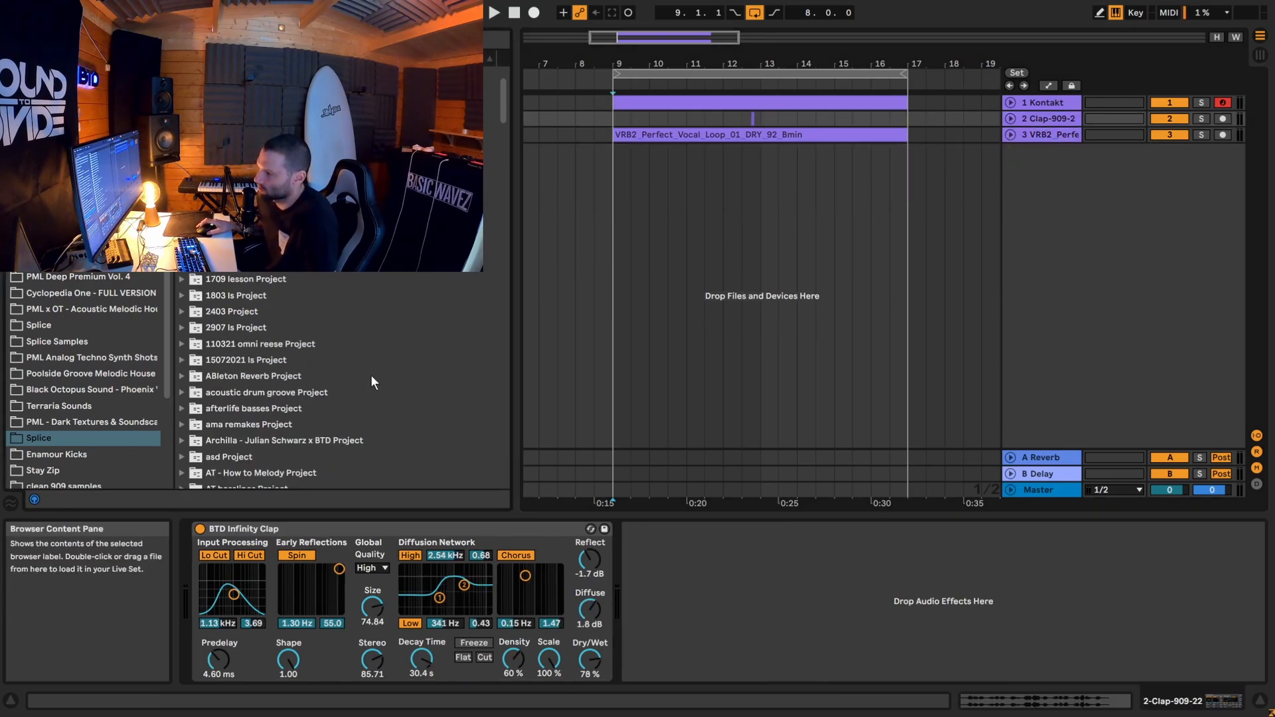
{"action": "scroll", "coordinate": [392, 362], "scroll_direction": "up", "scroll_amount": 2}
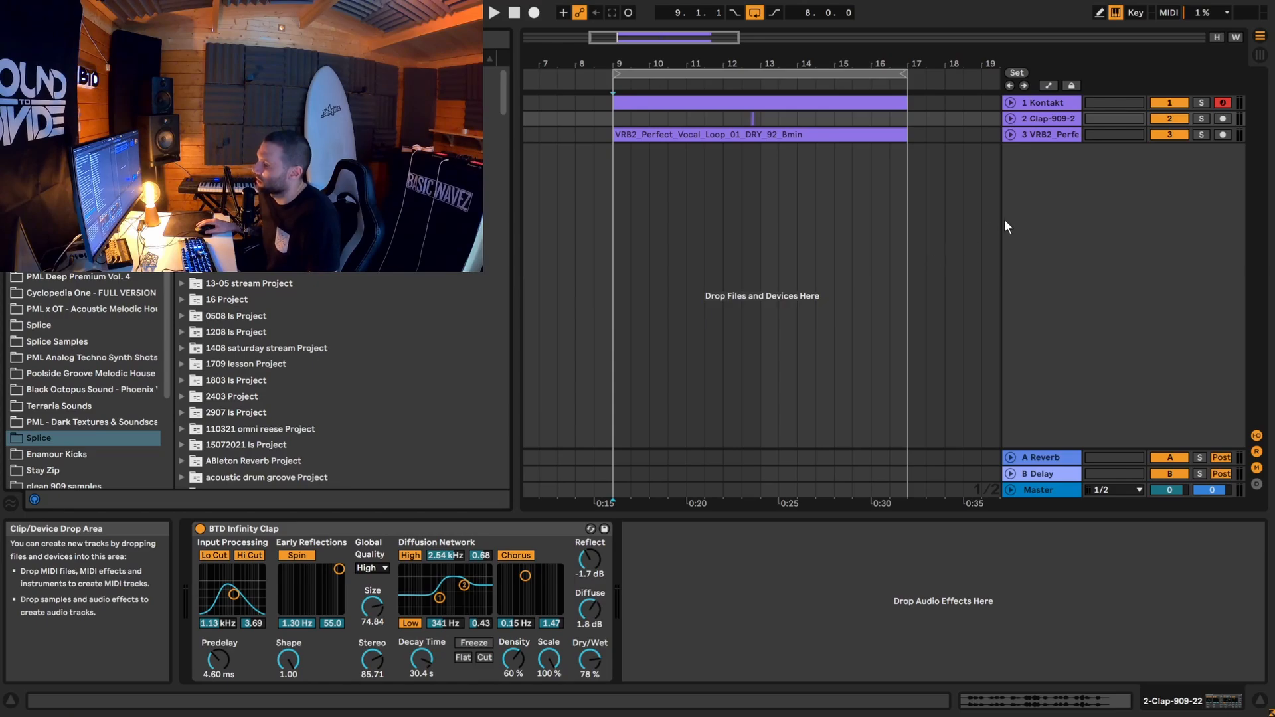
Step: Play the loop with the clap track's reverb bypassed, and again with it switched on, to compare
{"action": "key", "text": "0"}
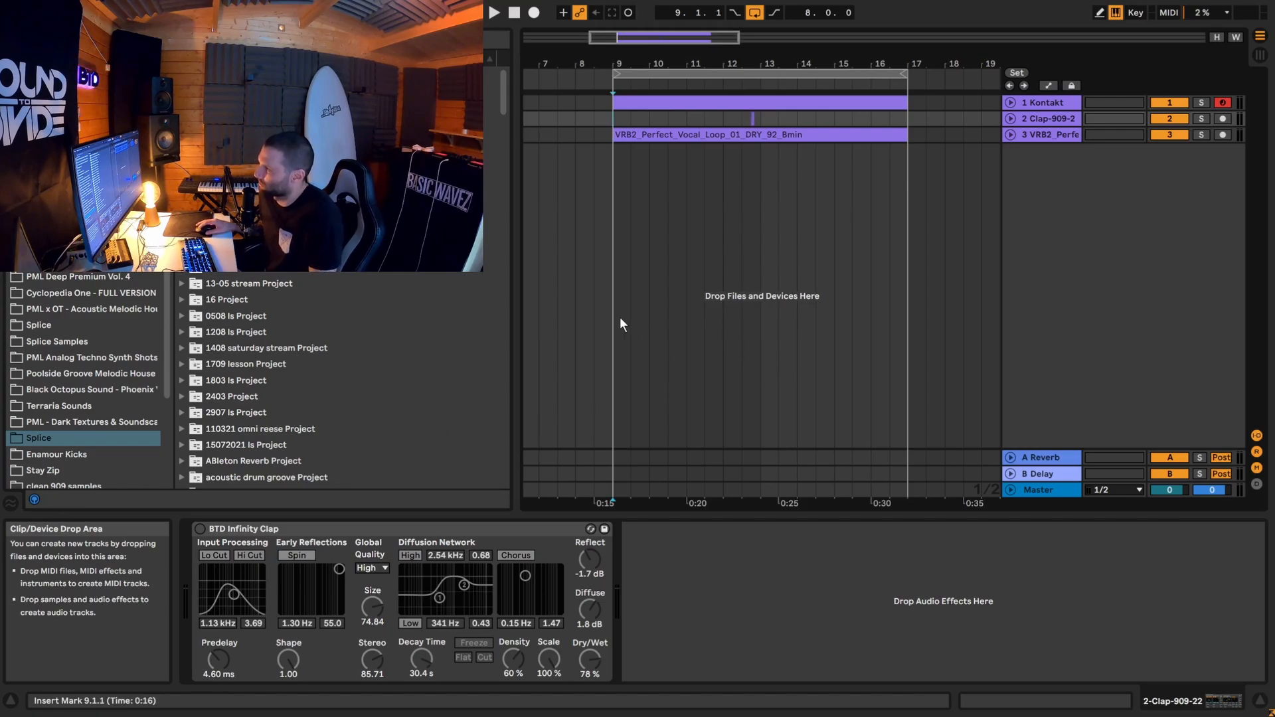
{"action": "key", "text": "space"}
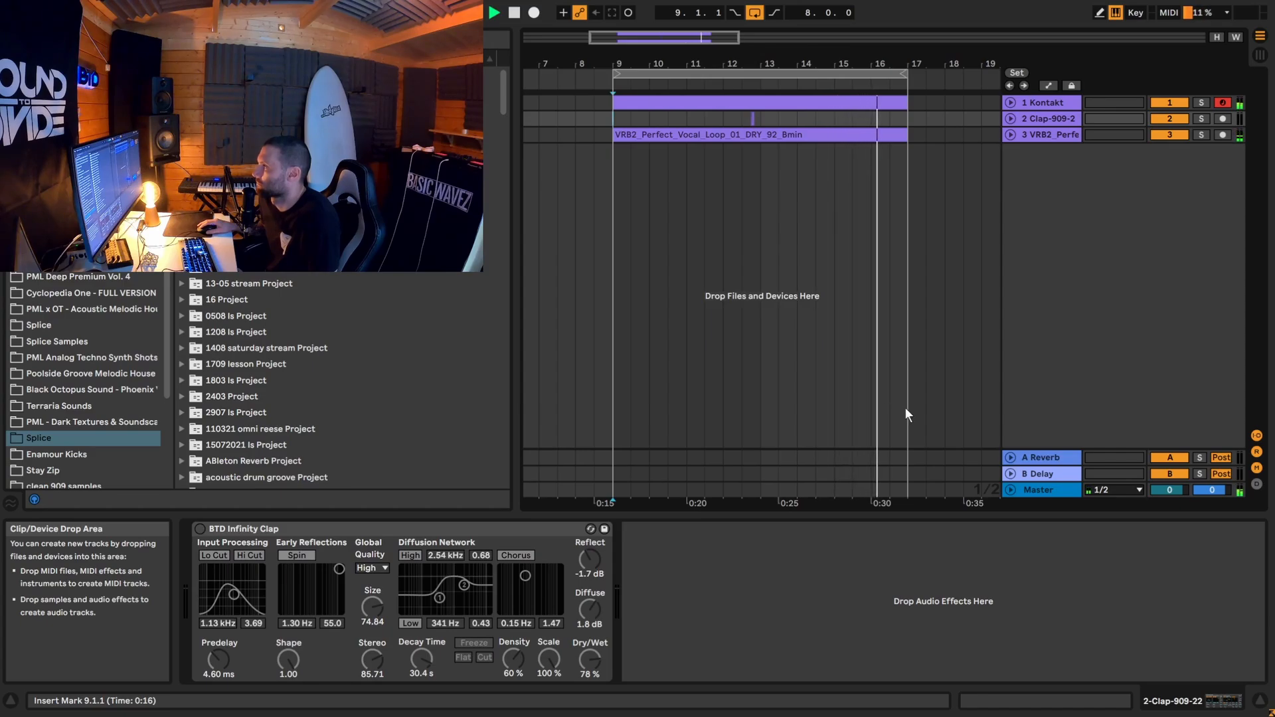
{"action": "key", "text": "space"}
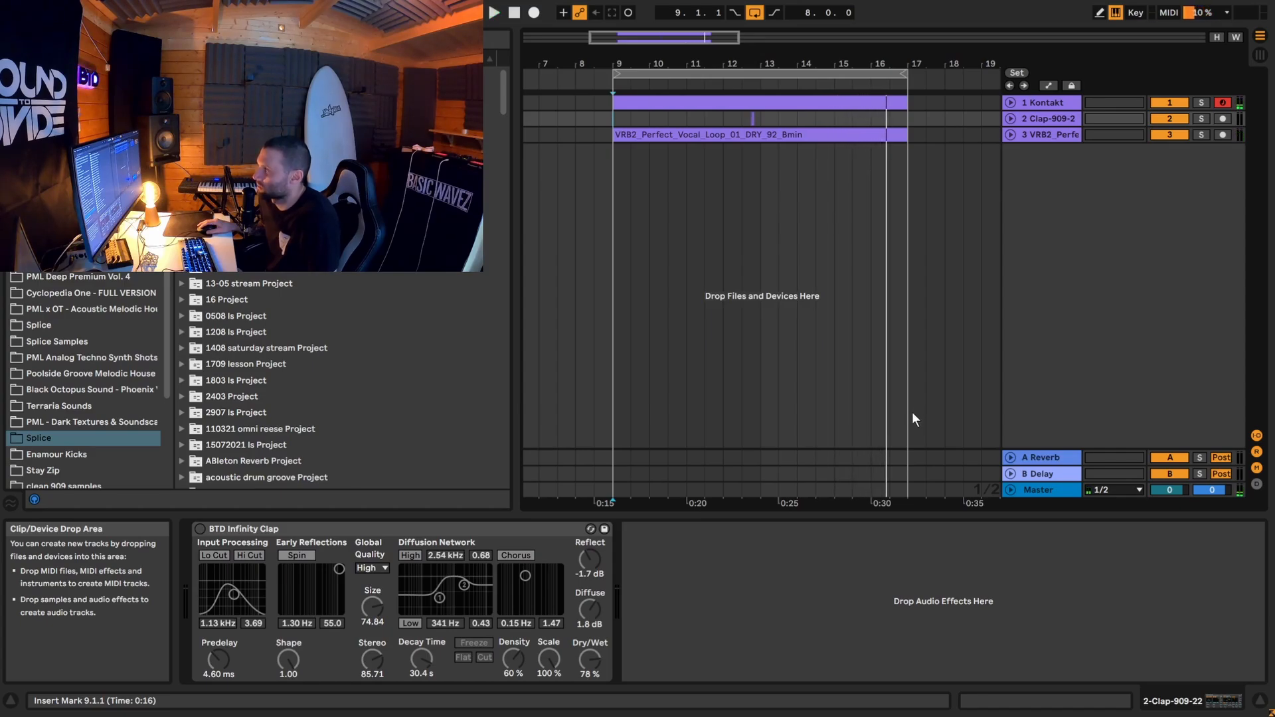
{"action": "key", "text": "space"}
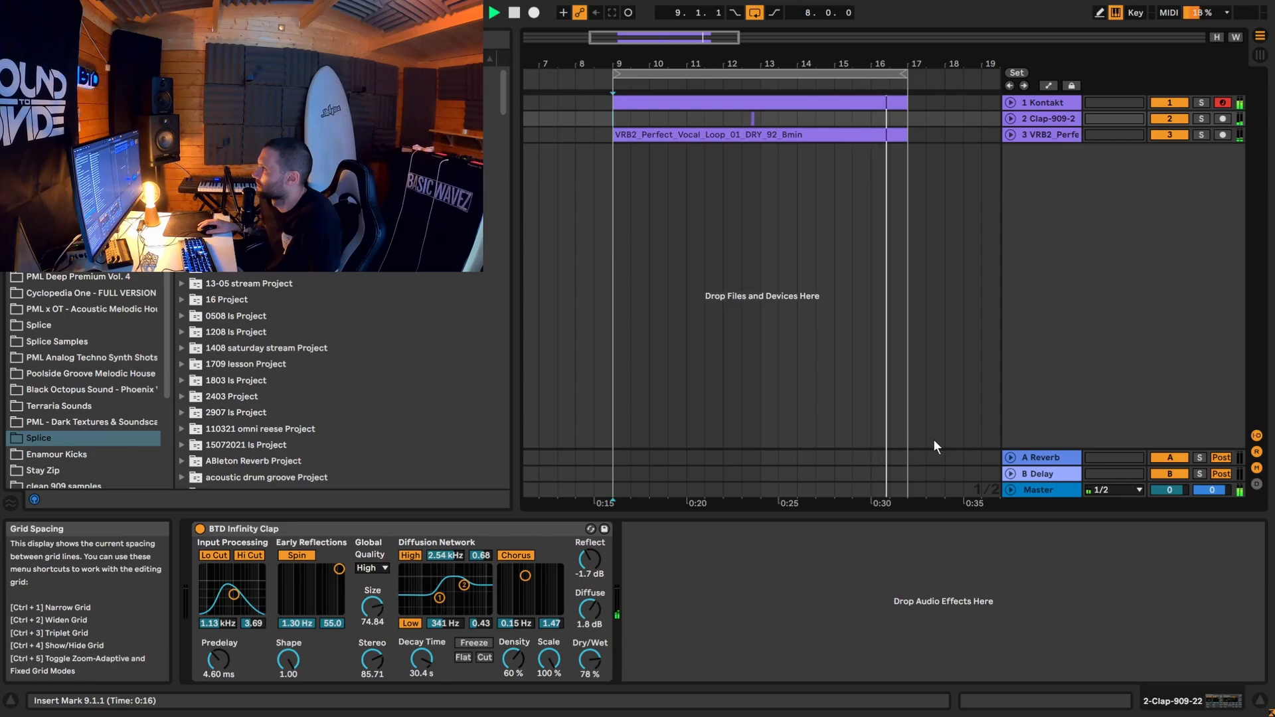
{"action": "key", "text": "space"}
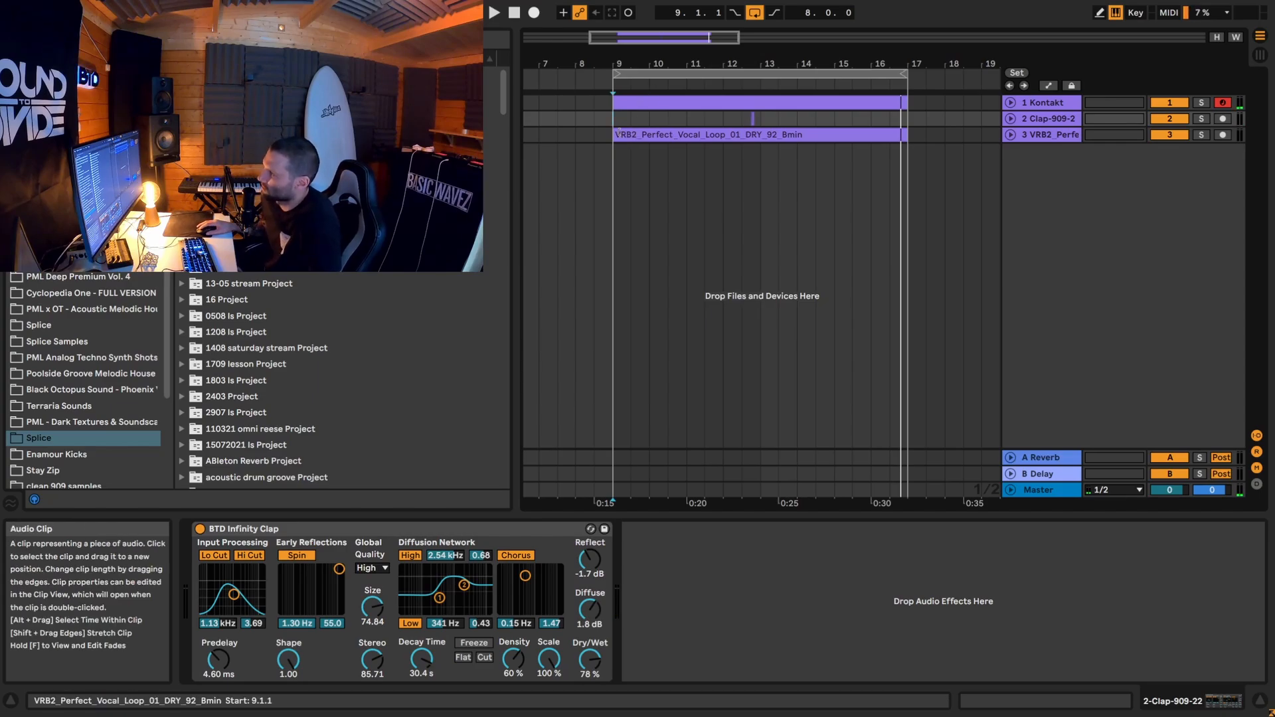
Step: Inspect the BTD Long Vocal Slapback, Big Piano Cave and Infinity Clap reverb presets on their tracks
{"action": "left_click", "coordinate": [608, 138]}
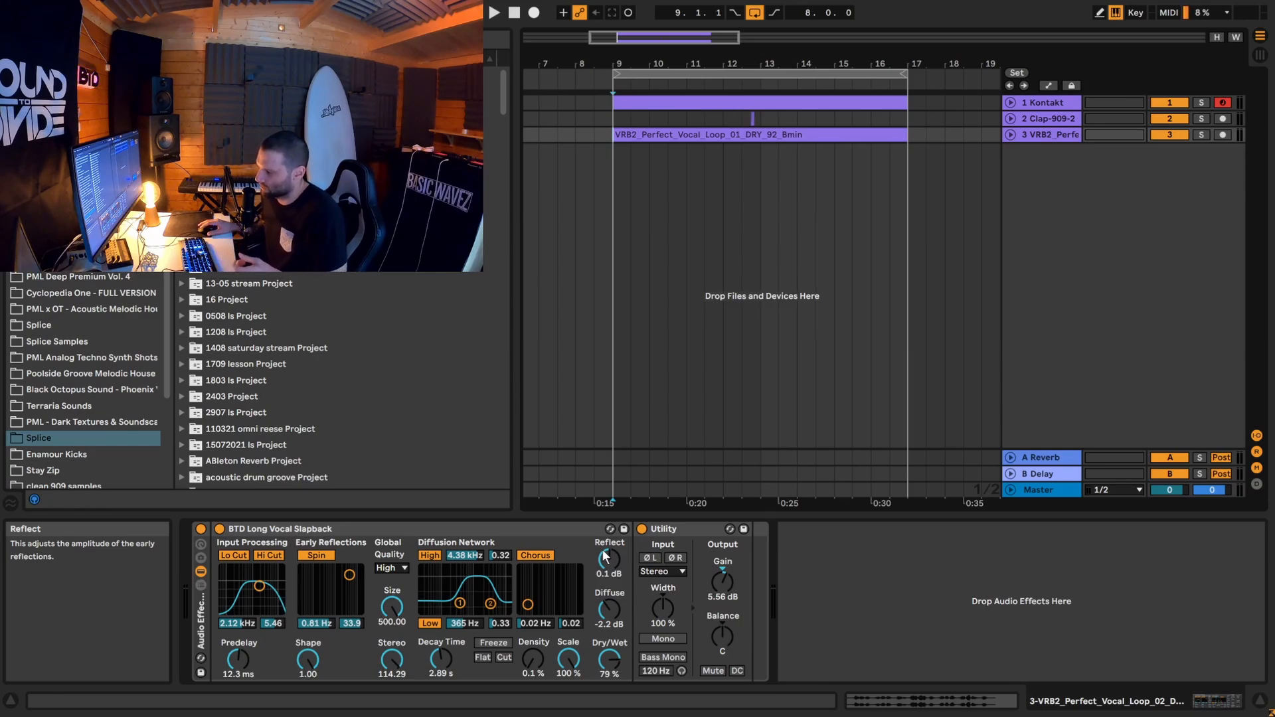
{"action": "left_click", "coordinate": [322, 529]}
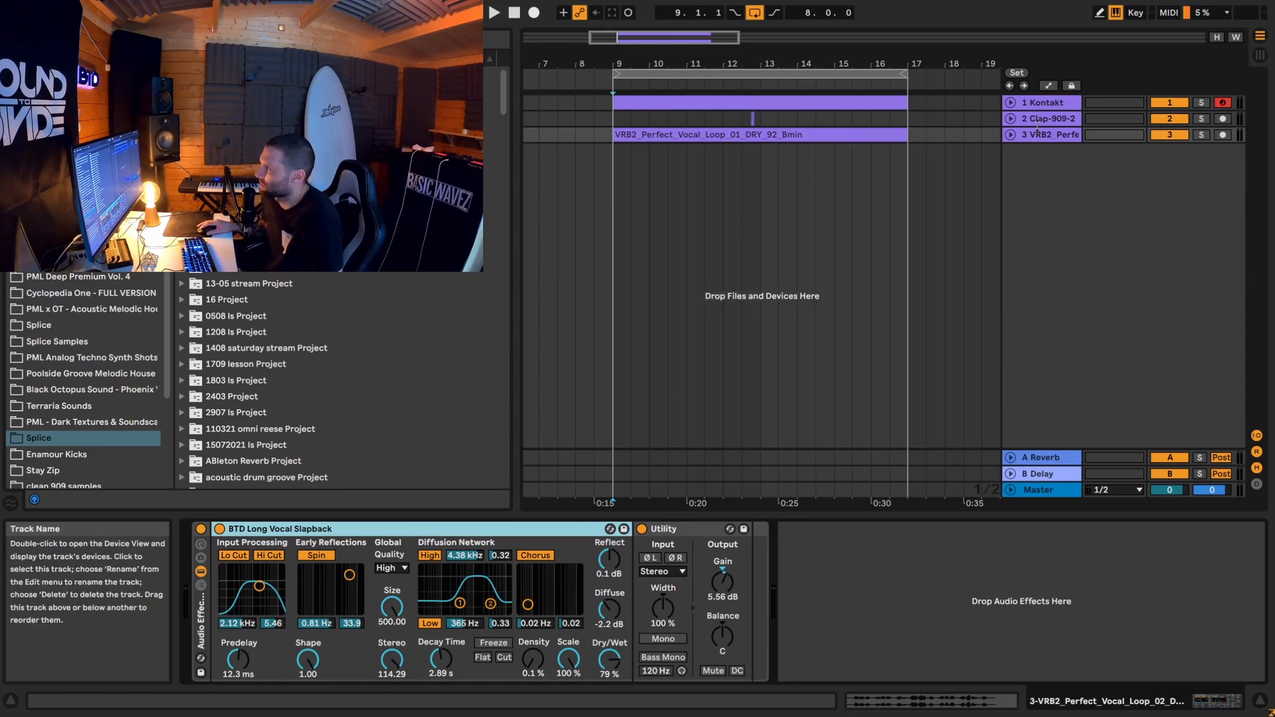
{"action": "left_click", "coordinate": [1039, 118]}
{"action": "left_click", "coordinate": [1040, 104]}
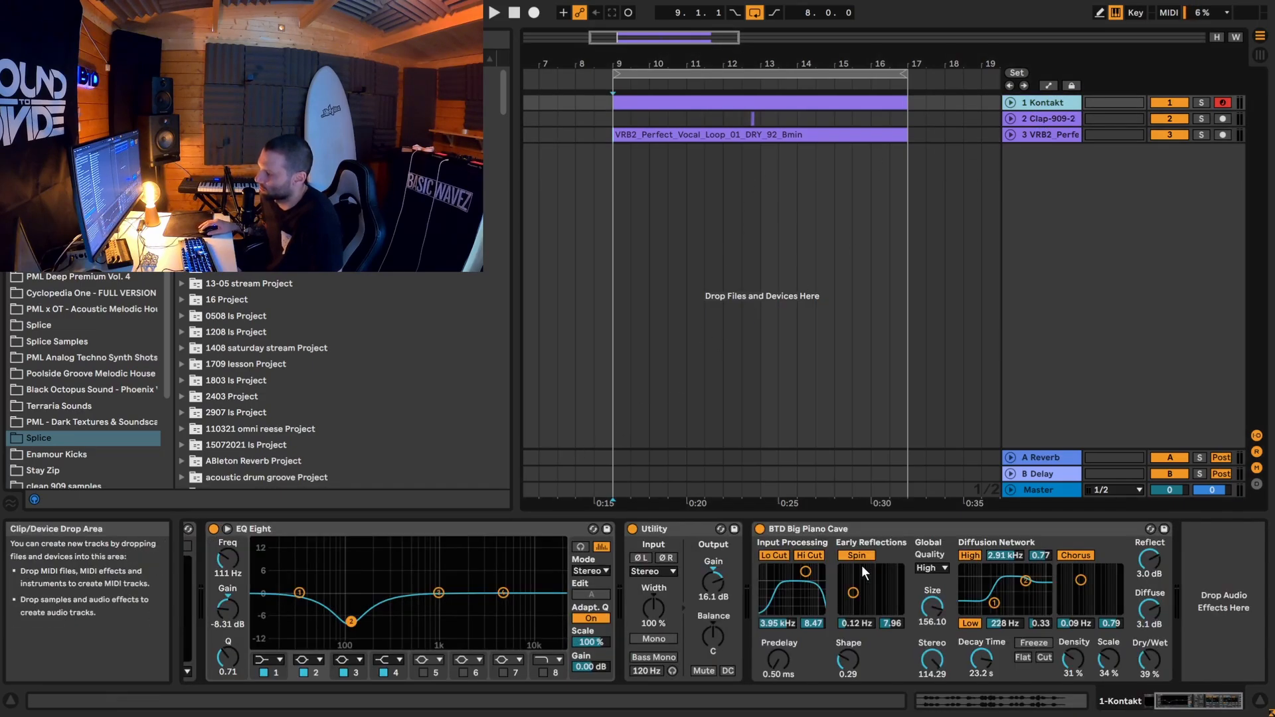
{"action": "left_click", "coordinate": [813, 528]}
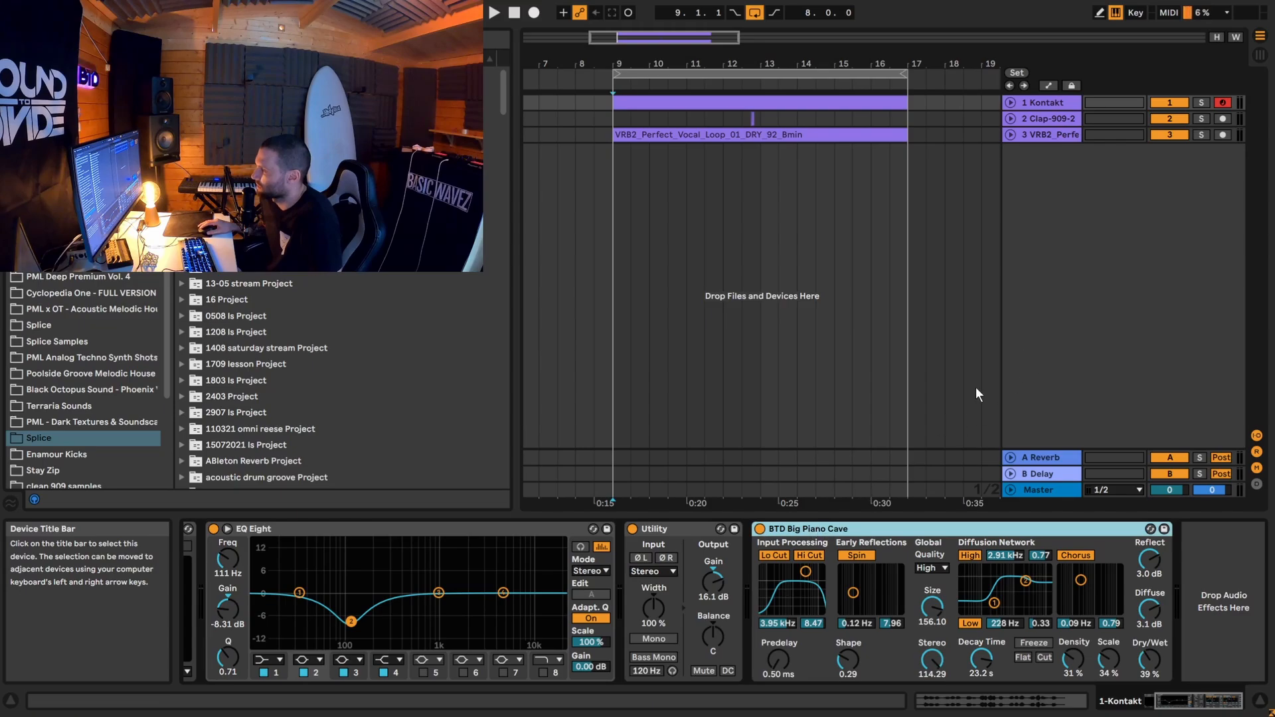
{"action": "left_click", "coordinate": [1036, 119]}
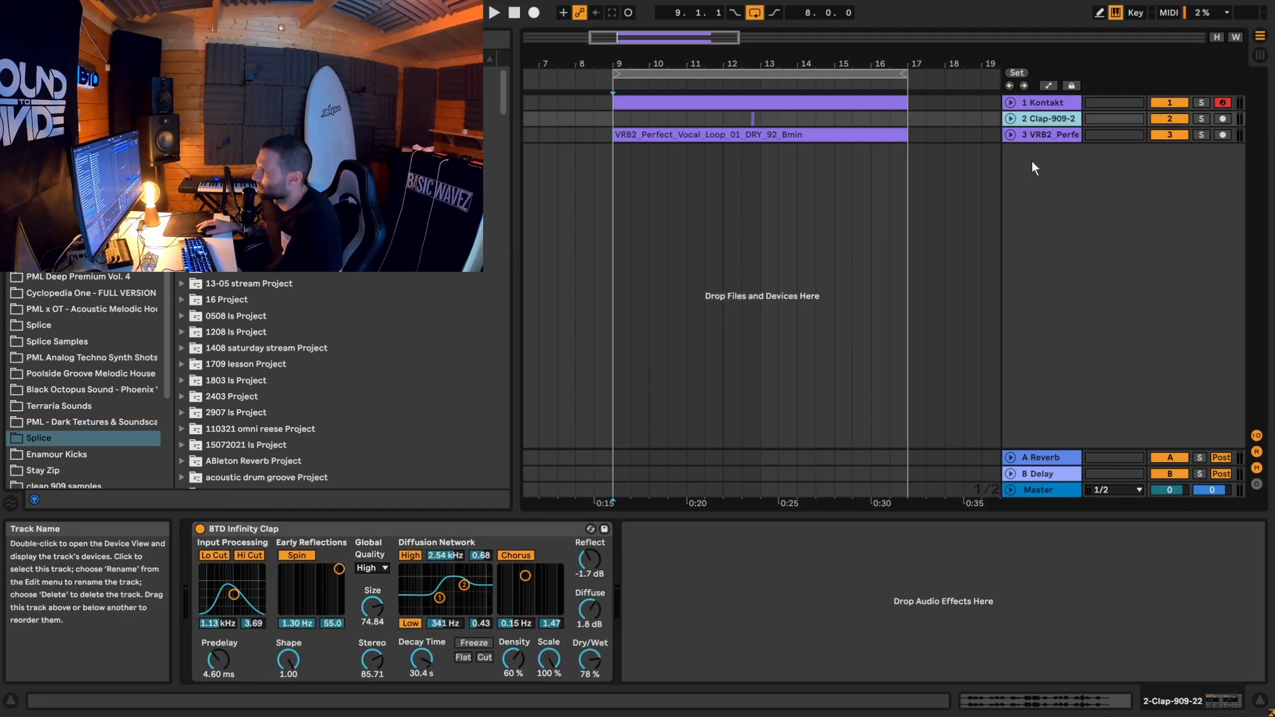
{"action": "left_click", "coordinate": [279, 528]}
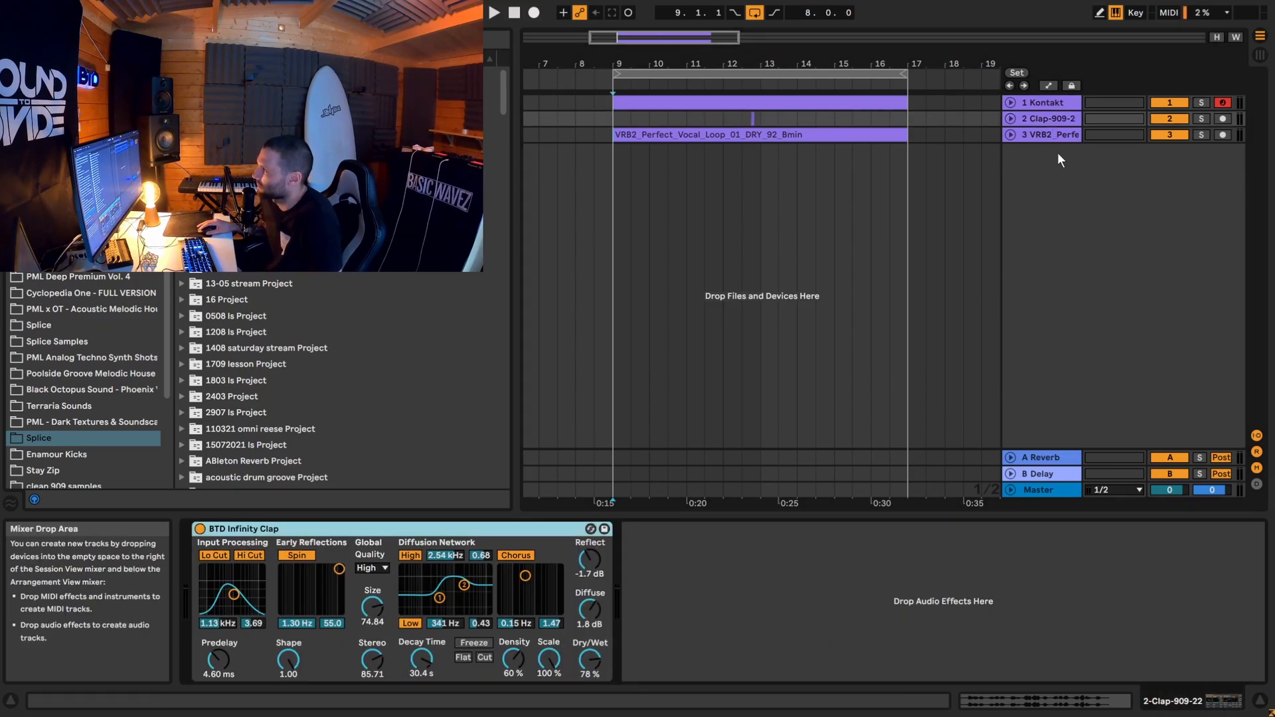
{"action": "left_click", "coordinate": [1042, 133]}
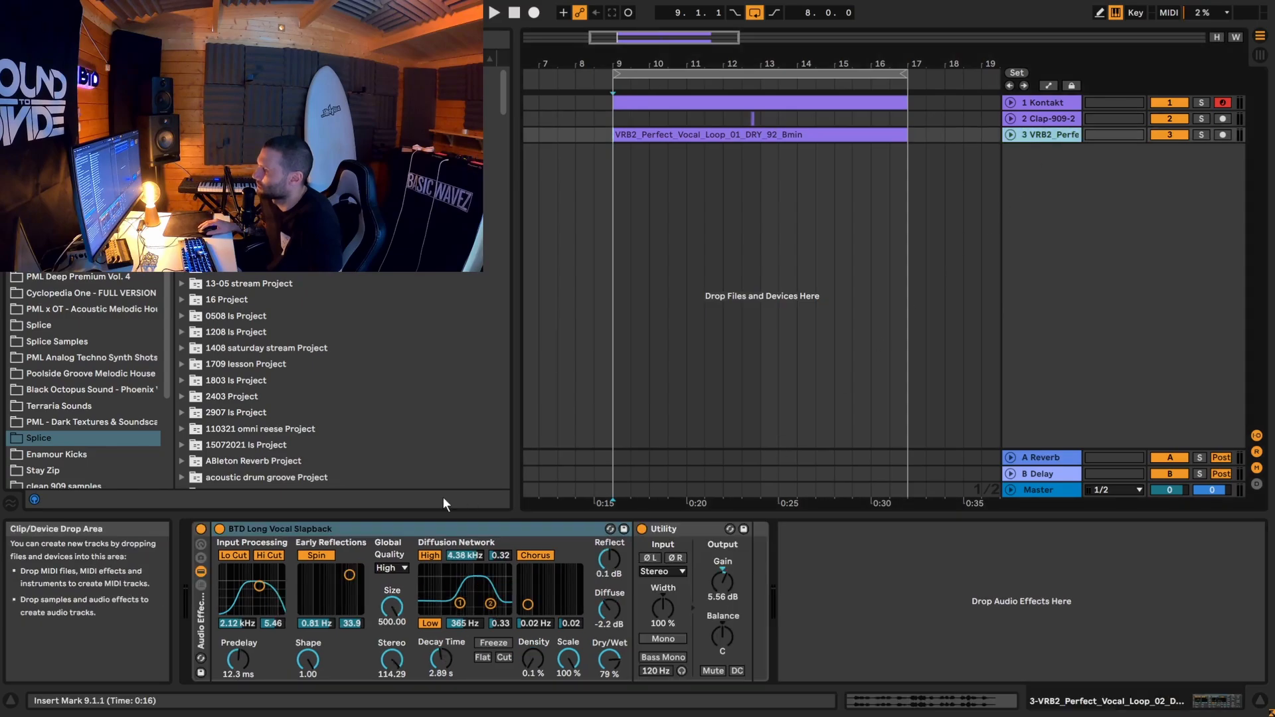
{"action": "left_click", "coordinate": [286, 529]}
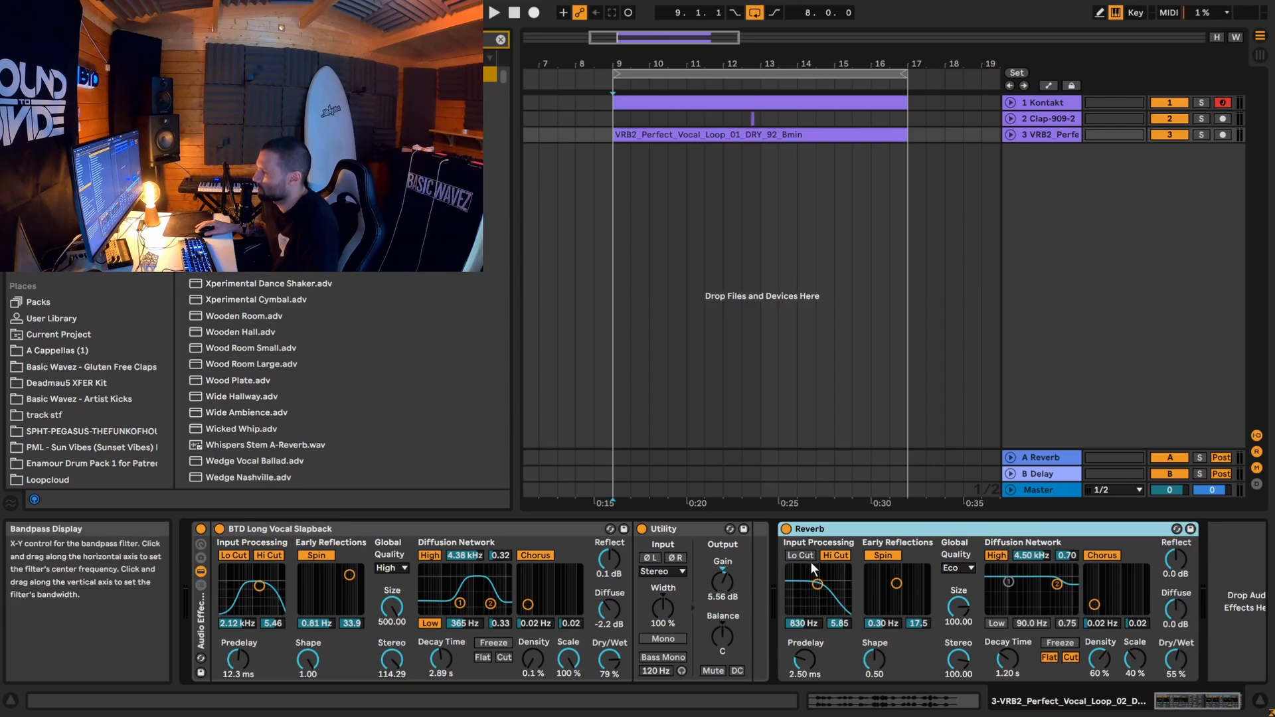
Step: Enable the low cut on the vocal track's new Reverb and shift its input filter to about 1.13 kHz
{"action": "left_click_drag", "start_coordinate": [817, 583], "coordinate": [821, 585]}
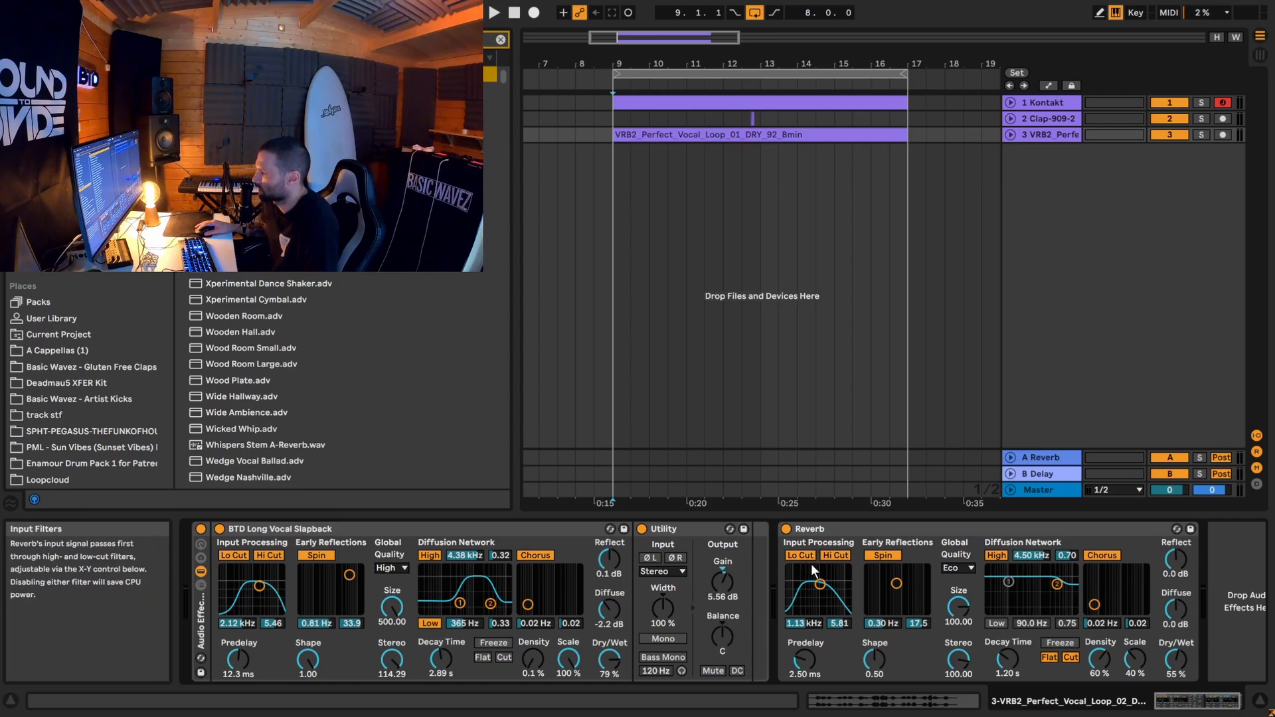
{"action": "left_click_drag", "start_coordinate": [814, 597], "coordinate": [815, 587]}
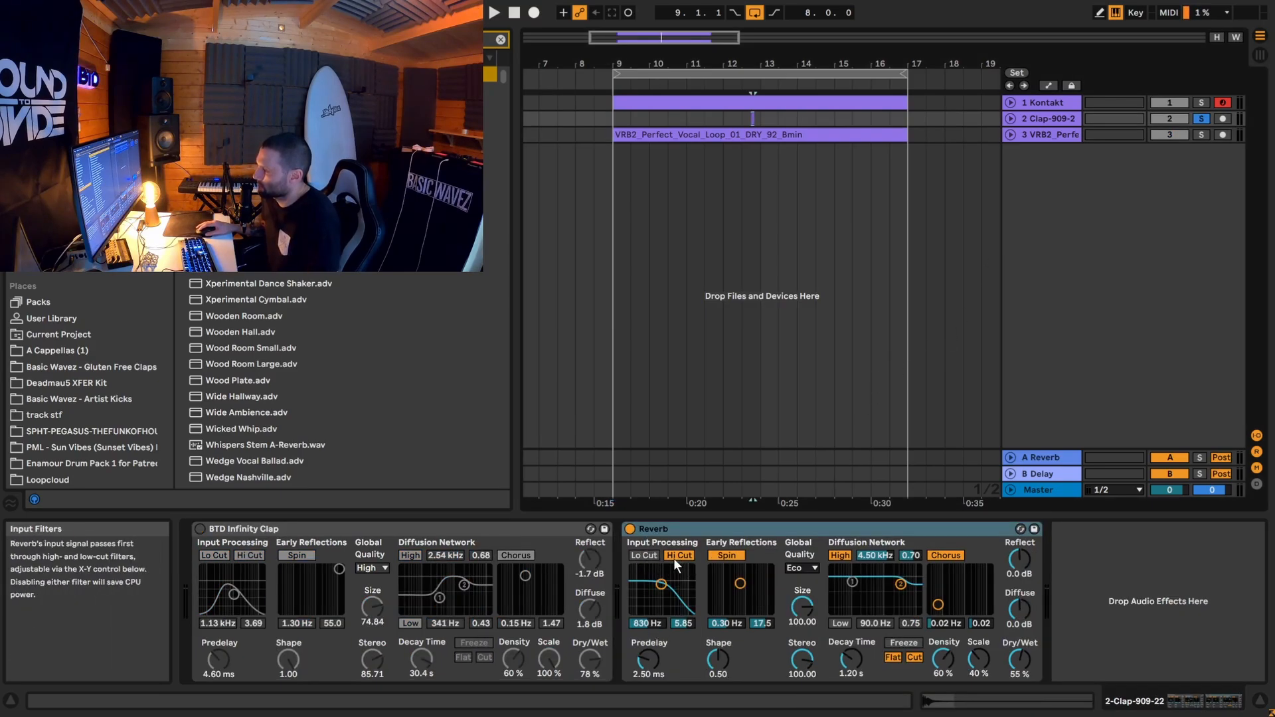
Step: On the clap track's new Reverb, lower the input filter to about 325 Hz, set Decay Time to about 8.19 s, and audition the soloed clap
{"action": "left_click_drag", "start_coordinate": [661, 584], "coordinate": [652, 602]}
{"action": "key", "text": "space"}
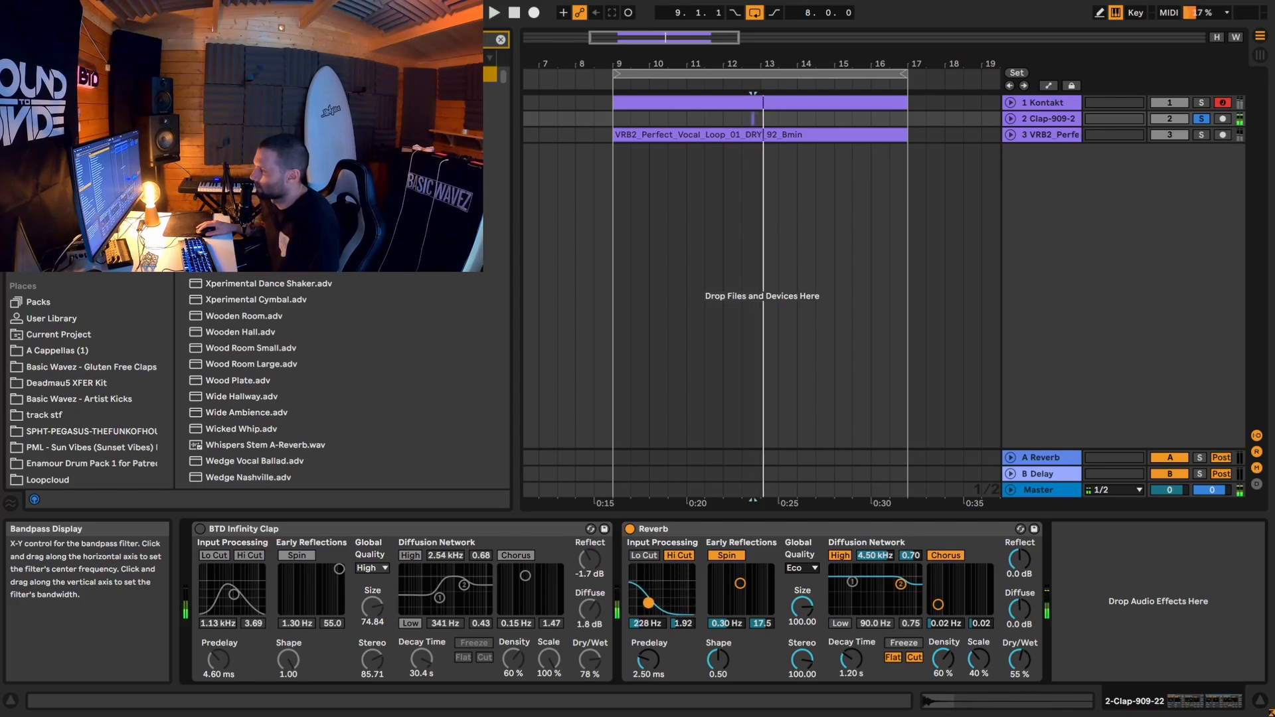
{"action": "key", "text": "space"}
{"action": "mouse_move", "coordinate": [851, 659]}
{"action": "left_mouse_down"}
{"action": "mouse_move", "coordinate": [850, 631]}
{"action": "mouse_move", "coordinate": [850, 665]}
{"action": "left_mouse_up"}
{"action": "key", "text": "space"}
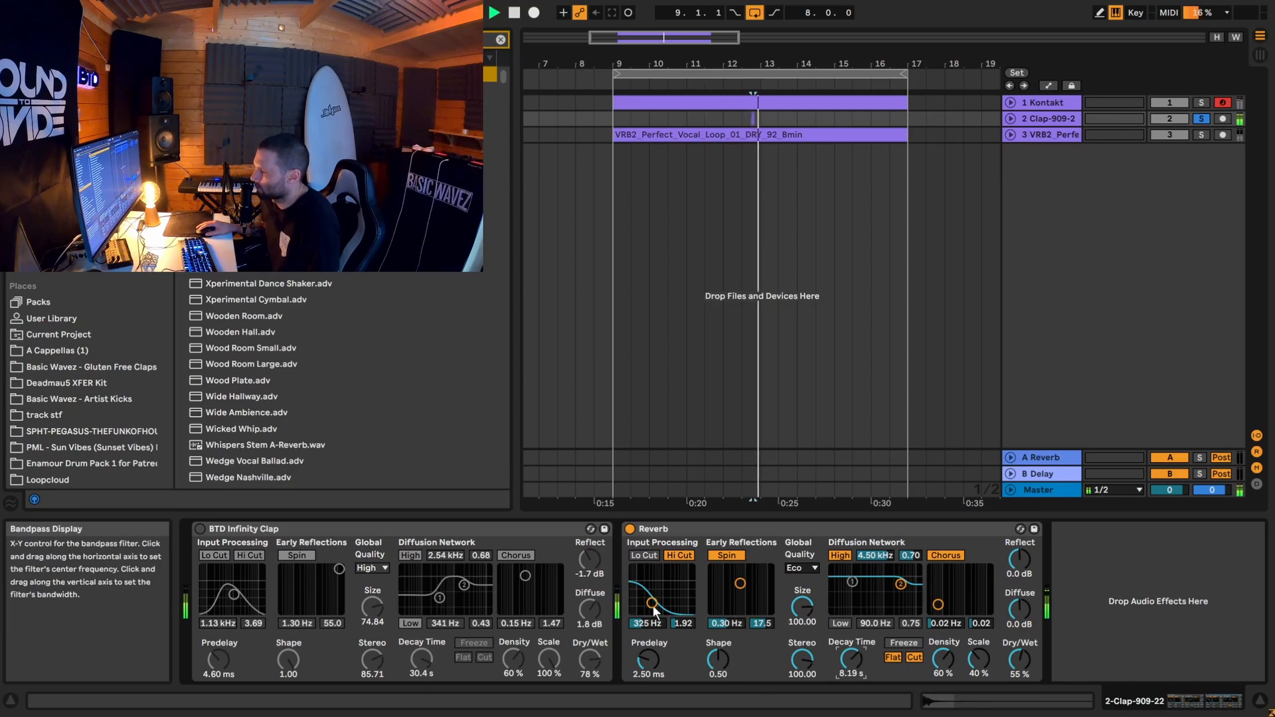
{"action": "key", "text": "space"}
Step: Raise the clap Reverb's input filter to 18.0 kHz with a width of 4.40, enable its low cut, and audition the clap
{"action": "mouse_move", "coordinate": [654, 607]}
{"action": "left_mouse_down"}
{"action": "mouse_move", "coordinate": [689, 569]}
{"action": "mouse_move", "coordinate": [667, 585]}
{"action": "mouse_move", "coordinate": [690, 592]}
{"action": "left_mouse_up"}
{"action": "key", "text": "space"}
{"action": "key", "text": "space"}
{"action": "left_click", "coordinate": [650, 556]}
{"action": "left_click", "coordinate": [647, 557]}
{"action": "left_click", "coordinate": [649, 557]}
{"action": "key", "text": "space"}
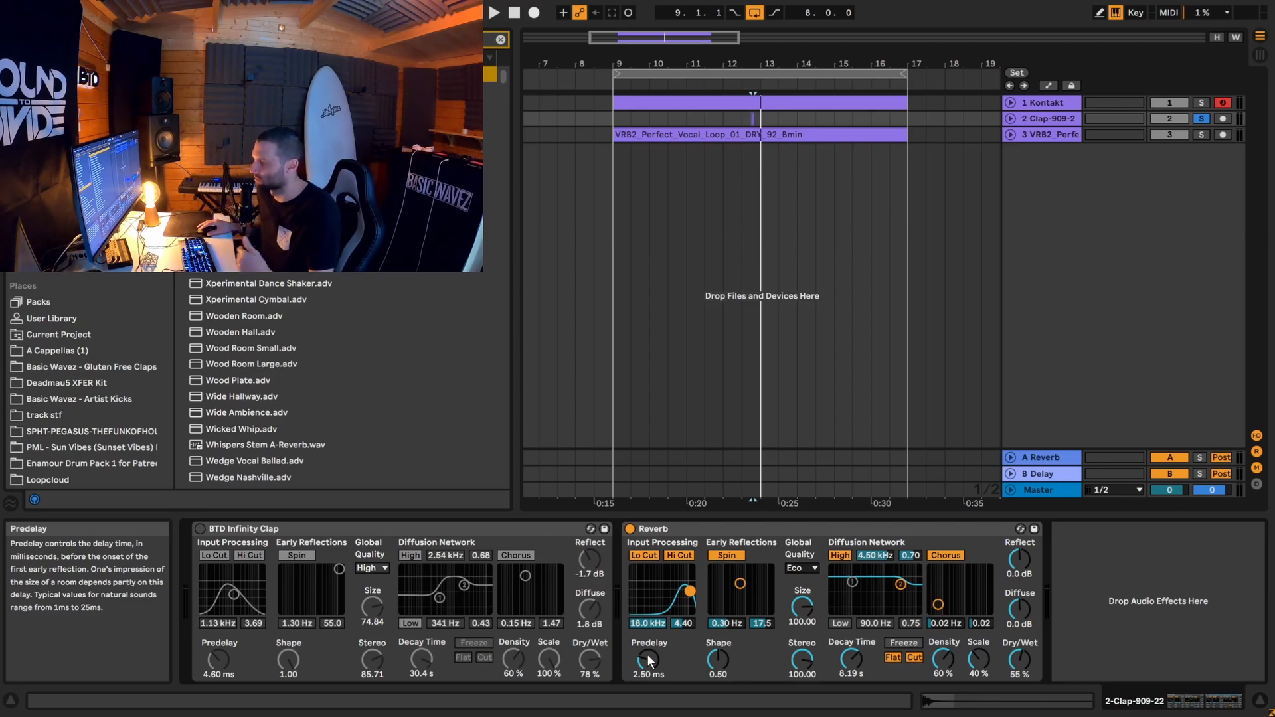
Step: Try a Predelay of 250 ms on the clap Reverb and audition the clap
{"action": "left_click_drag", "start_coordinate": [646, 655], "coordinate": [647, 601]}
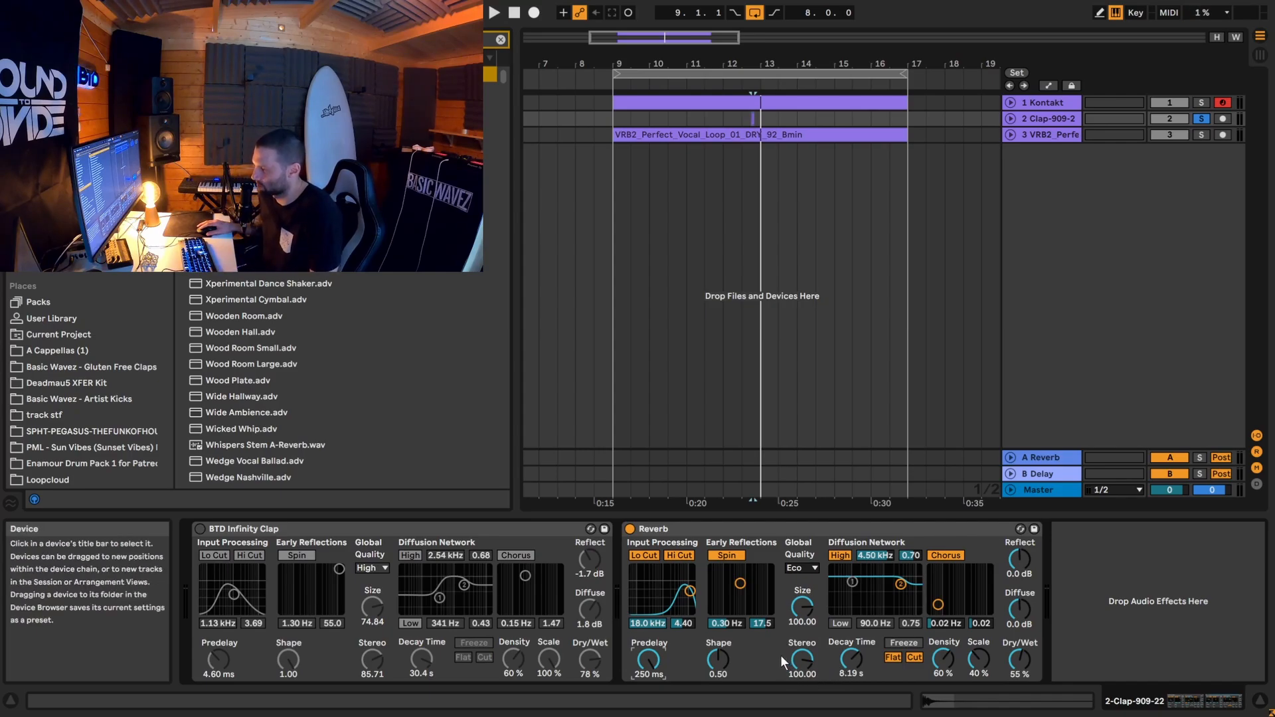
{"action": "key", "text": "space"}
{"action": "key", "text": "space"}
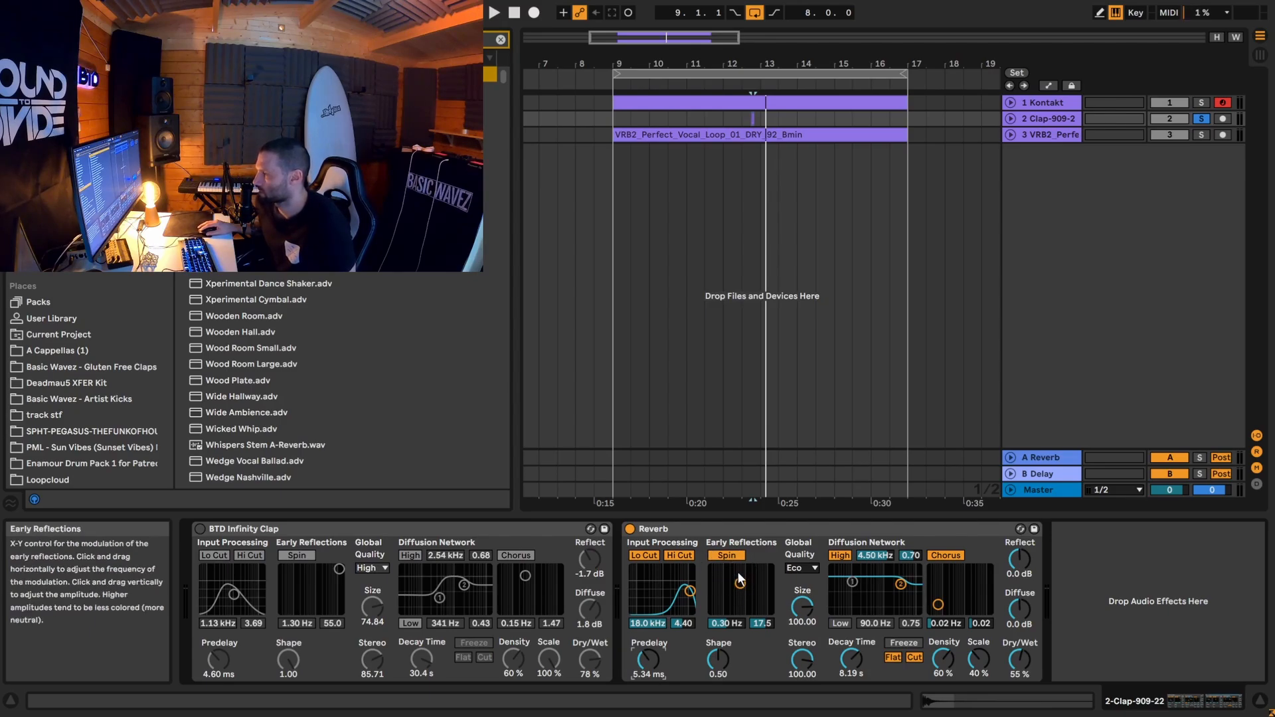
Step: Try early reflections modulation at 1.30 Hz with an amplitude of 55.0 on the clap Reverb and audition it
{"action": "left_click_drag", "start_coordinate": [741, 585], "coordinate": [745, 583]}
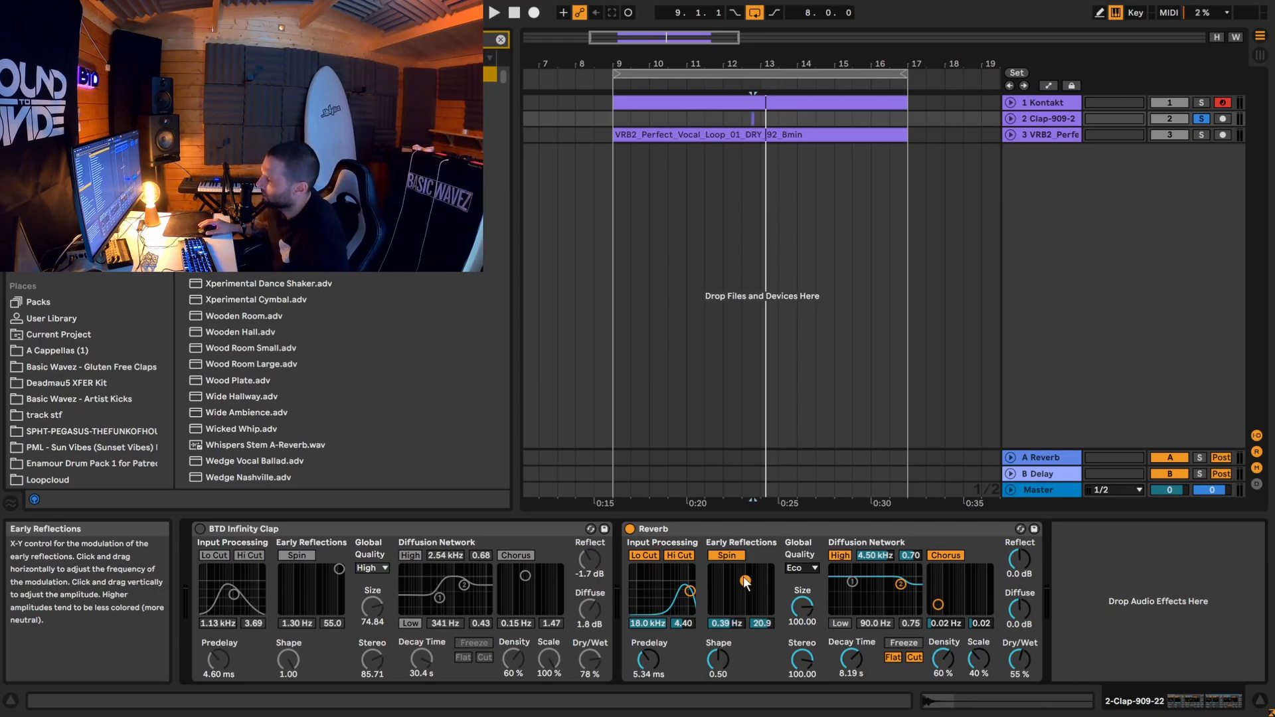
{"action": "mouse_move", "coordinate": [743, 583]}
{"action": "left_mouse_down"}
{"action": "mouse_move", "coordinate": [740, 604]}
{"action": "mouse_move", "coordinate": [765, 594]}
{"action": "mouse_move", "coordinate": [769, 572]}
{"action": "mouse_move", "coordinate": [769, 601]}
{"action": "mouse_move", "coordinate": [769, 569]}
{"action": "mouse_move", "coordinate": [719, 591]}
{"action": "mouse_move", "coordinate": [752, 569]}
{"action": "left_mouse_up"}
{"action": "left_click_drag", "start_coordinate": [730, 624], "coordinate": [760, 598]}
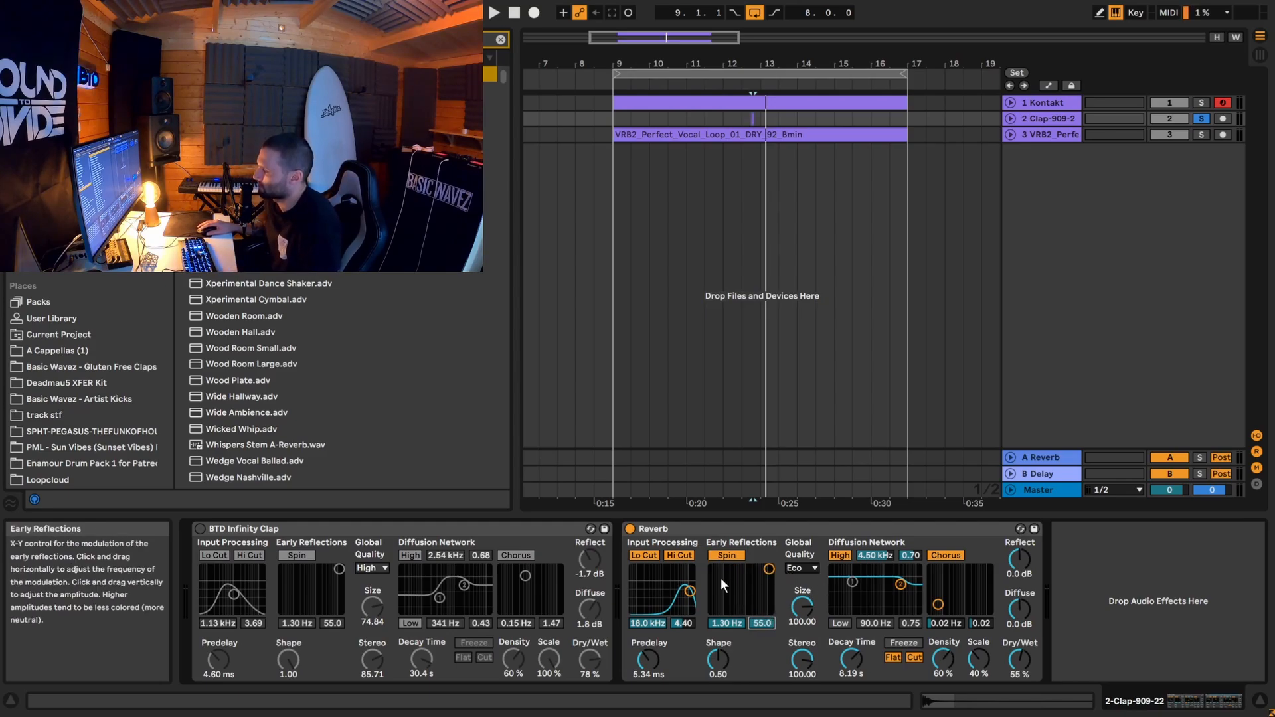
{"action": "key", "text": "space"}
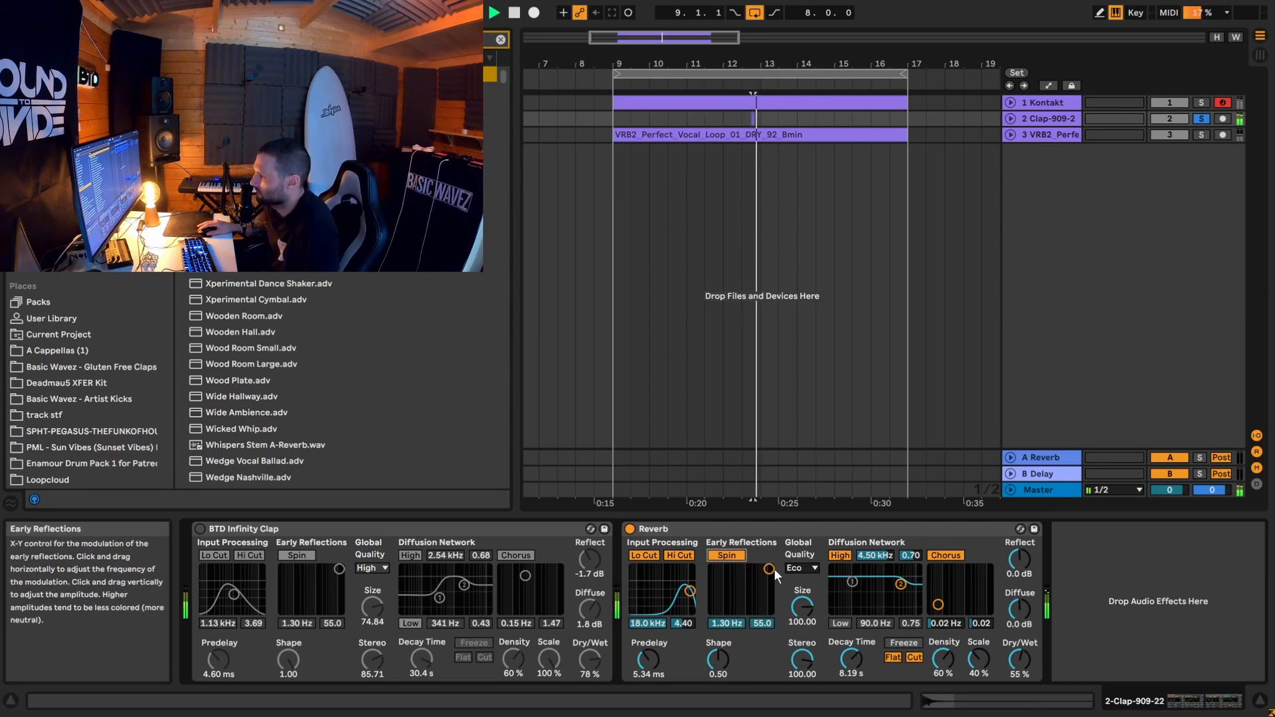
{"action": "key", "text": "space"}
Step: Move the clap Reverb's input filter to 1.94 kHz with width 6.52, set Spin to 1.30 Hz and 55.0, and audition it
{"action": "left_click_drag", "start_coordinate": [770, 569], "coordinate": [669, 581]}
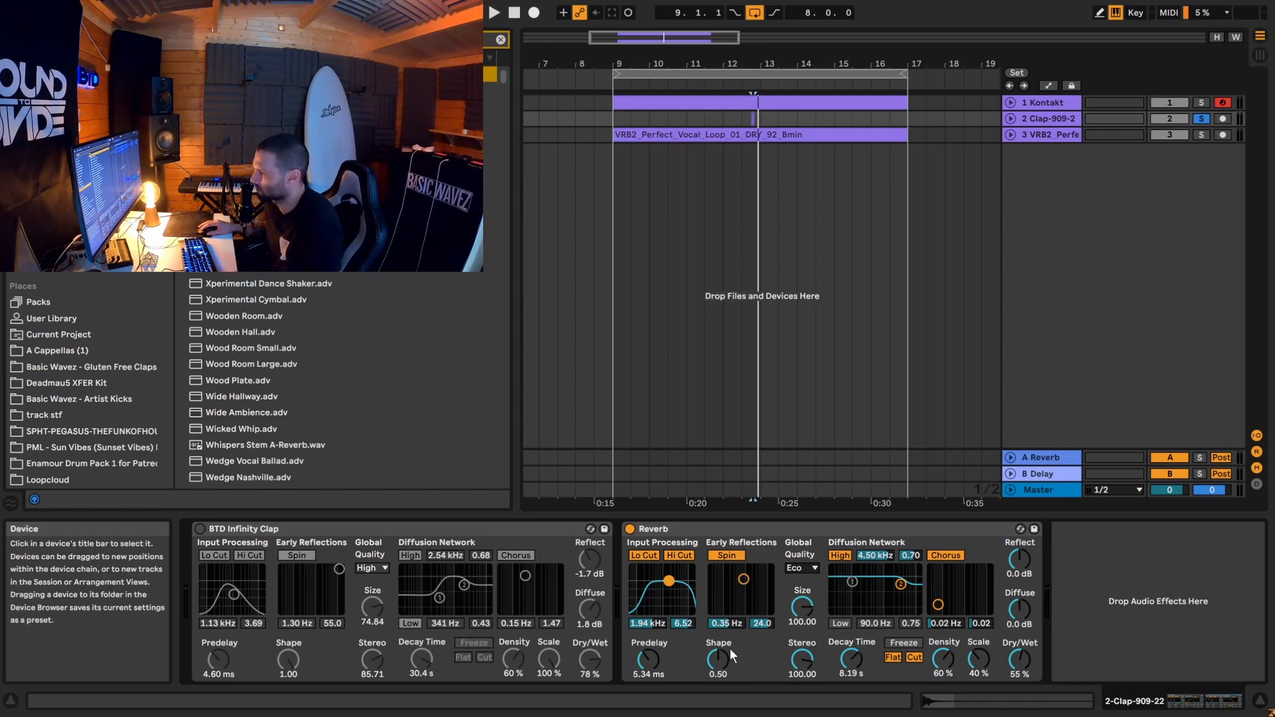
{"action": "left_click_drag", "start_coordinate": [743, 577], "coordinate": [768, 568]}
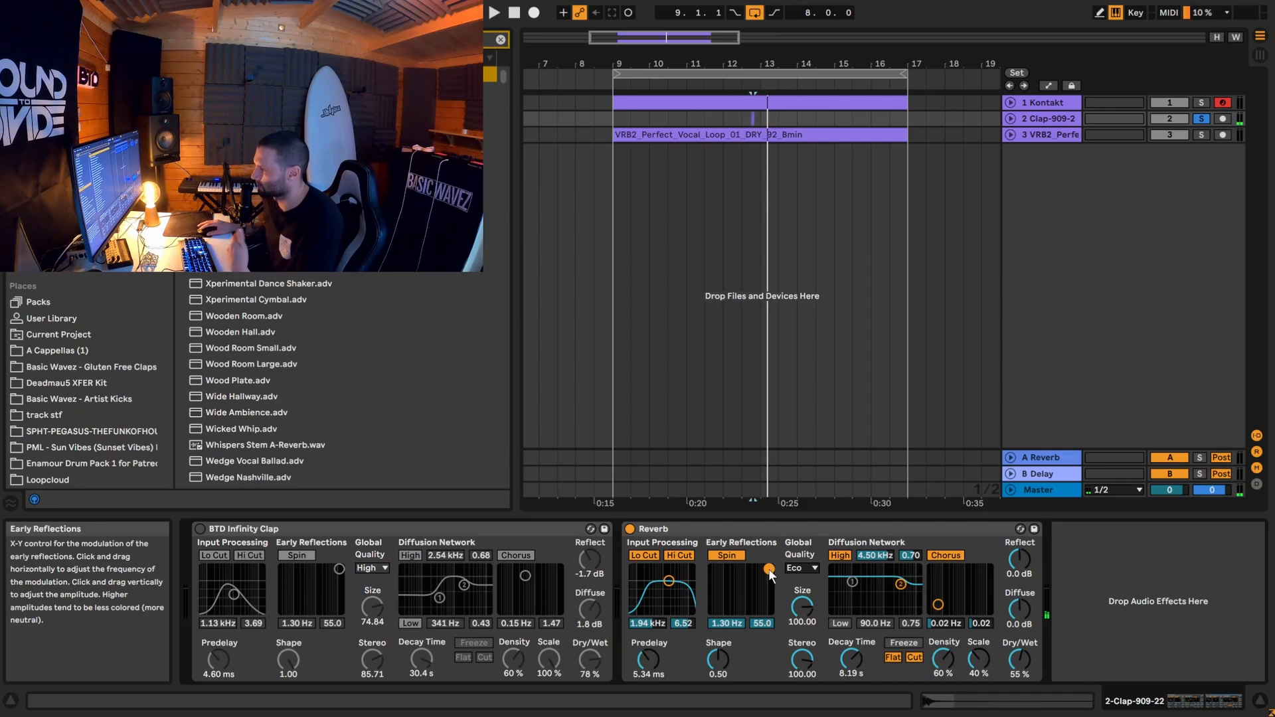
{"action": "key", "text": "space"}
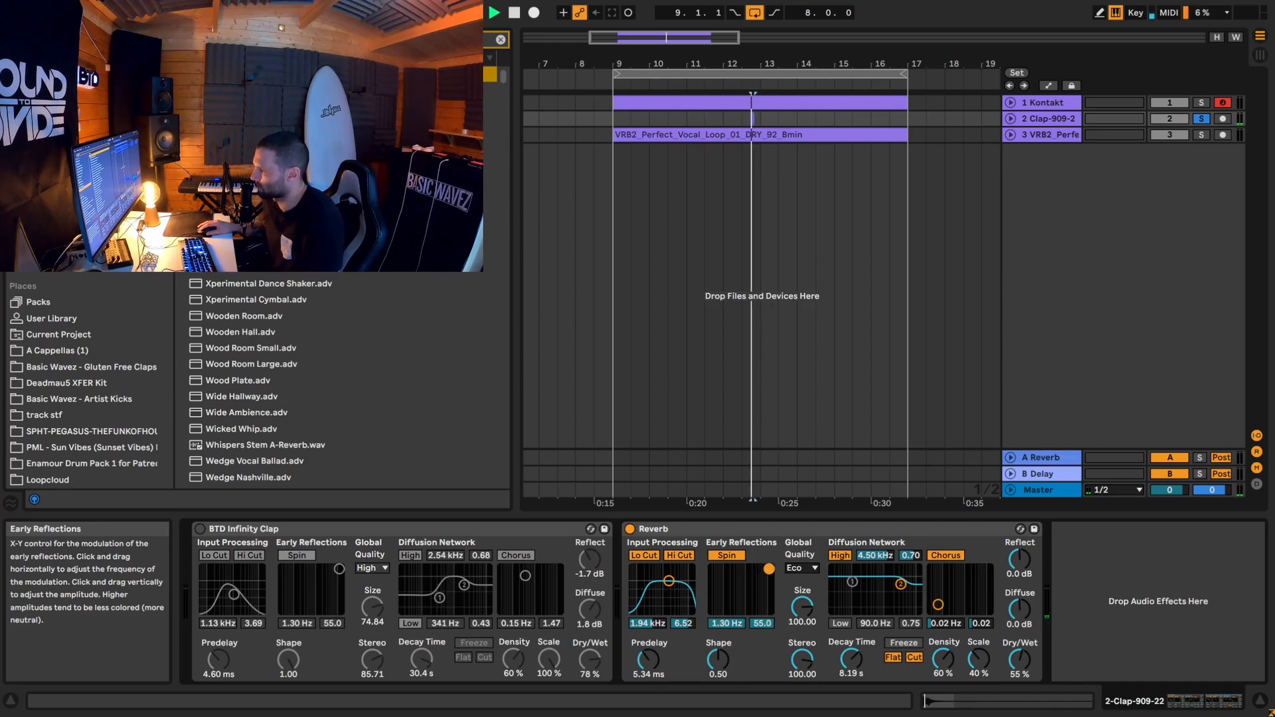
{"action": "key", "text": "space"}
Step: Reduce the clap Reverb's early reflections modulation rate to about 0.77 Hz and play the clap again
{"action": "mouse_move", "coordinate": [769, 569]}
{"action": "left_mouse_down"}
{"action": "mouse_move", "coordinate": [715, 569]}
{"action": "mouse_move", "coordinate": [755, 591]}
{"action": "mouse_move", "coordinate": [759, 568]}
{"action": "left_mouse_up"}
{"action": "key", "text": "space"}
{"action": "key", "text": "space"}
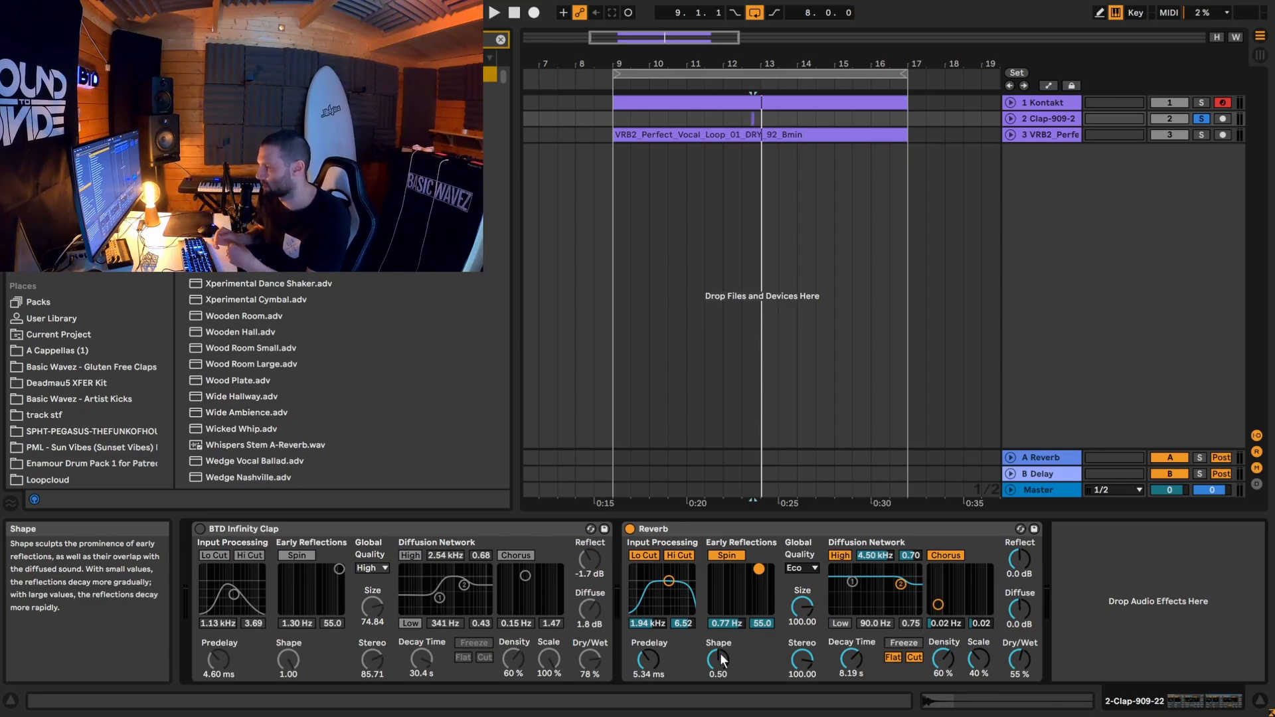
Step: Set the clap Reverb's Shape to 1.00 and reduce its Size to about 3.50
{"action": "left_click_drag", "start_coordinate": [723, 656], "coordinate": [723, 614]}
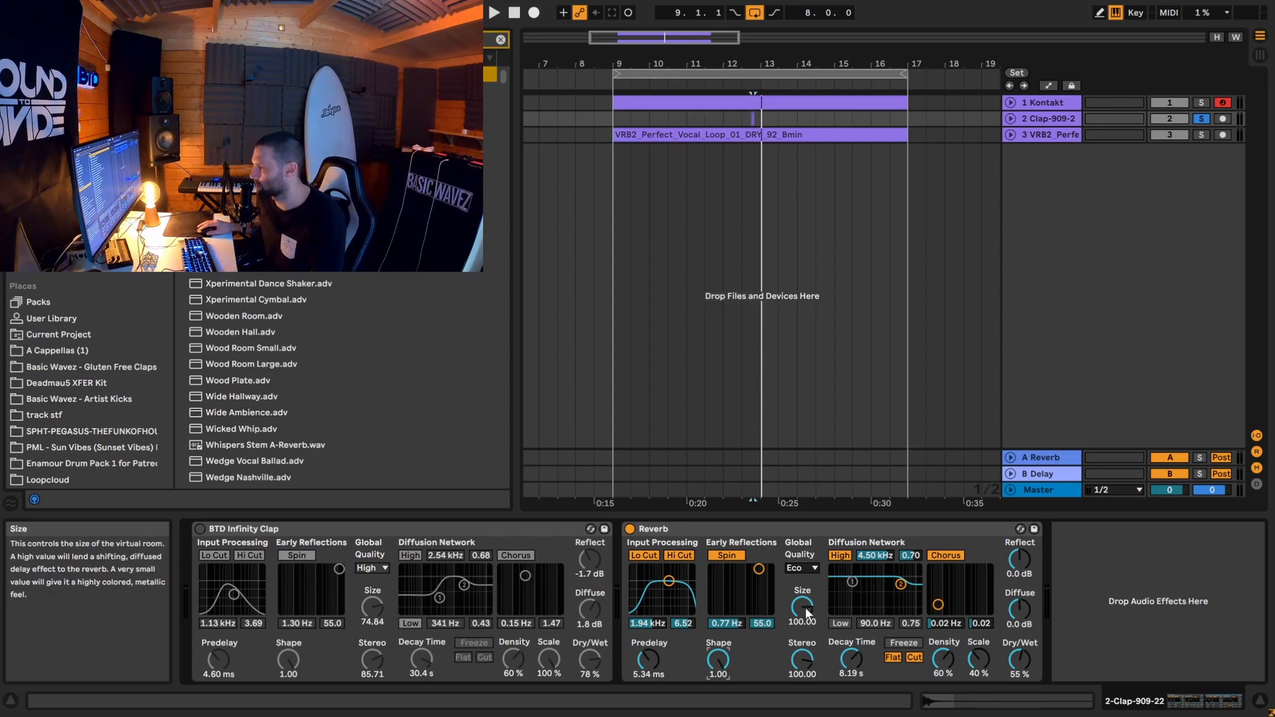
{"action": "left_click_drag", "start_coordinate": [804, 607], "coordinate": [804, 714]}
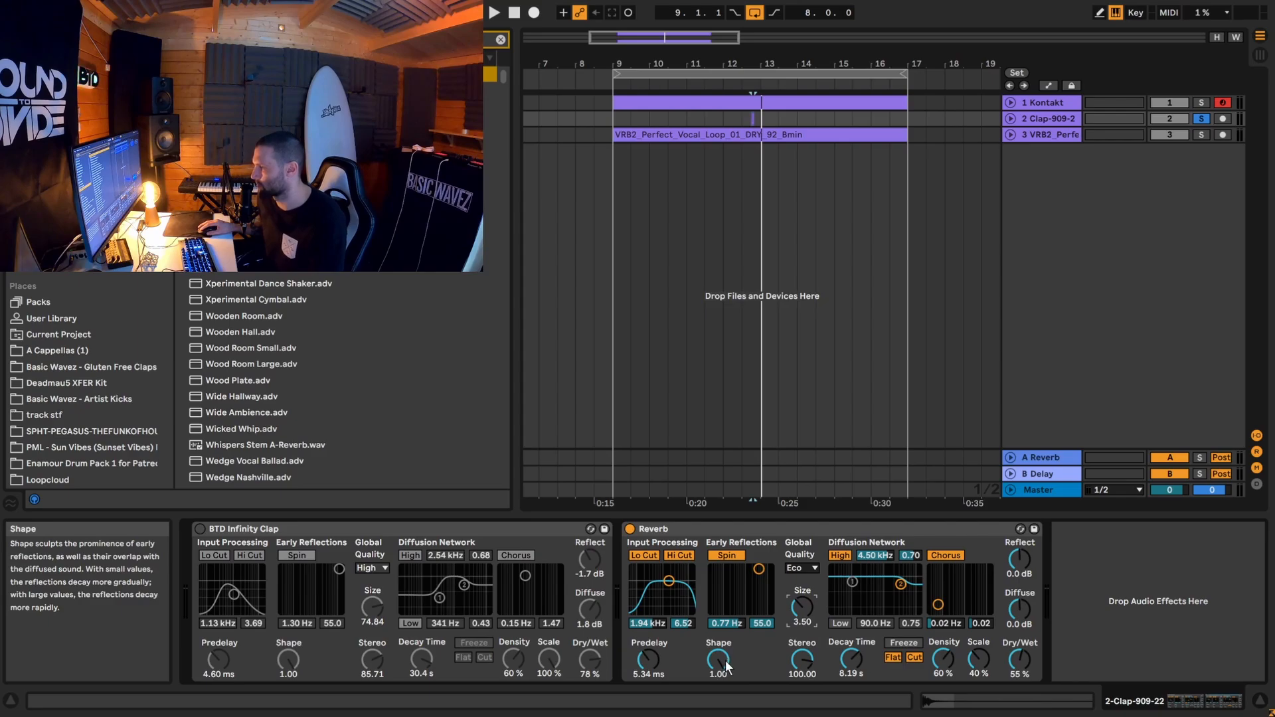
Step: Try the clap Reverb's Shape at 0.00 during playback and return it to 1.00
{"action": "key", "text": "space"}
{"action": "left_click_drag", "start_coordinate": [723, 662], "coordinate": [724, 694]}
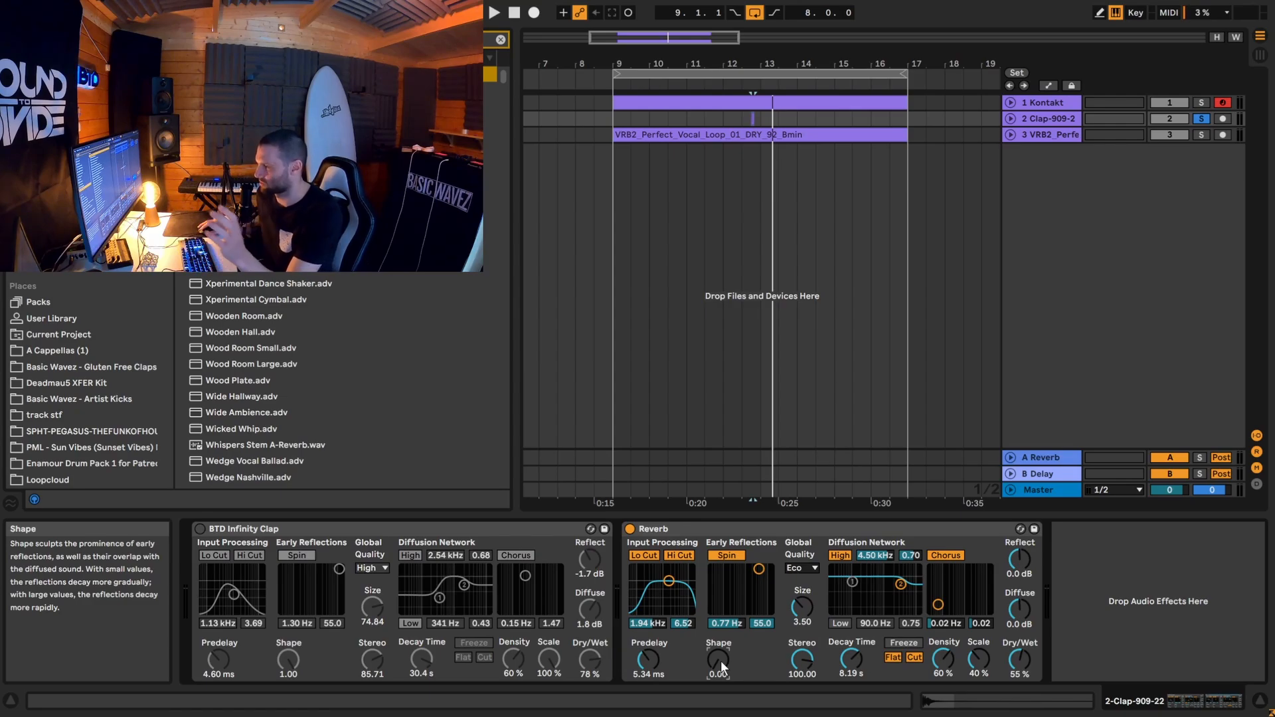
{"action": "left_click_drag", "start_coordinate": [720, 660], "coordinate": [720, 598]}
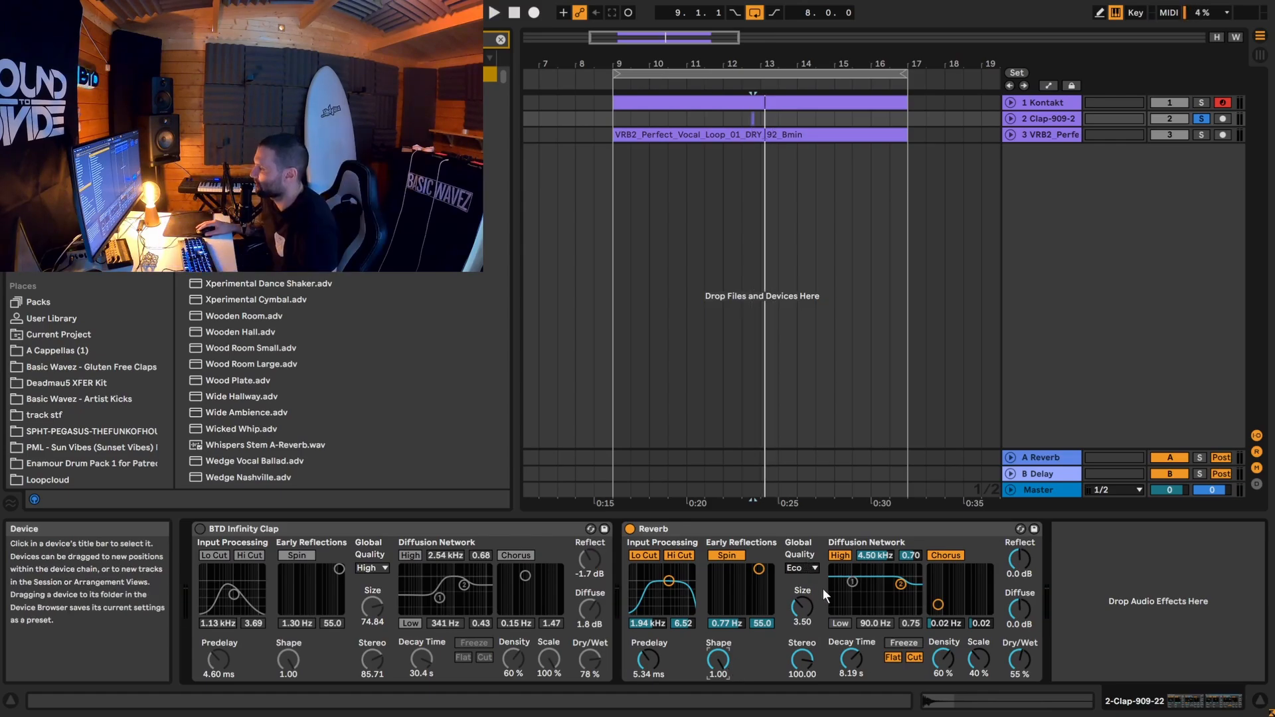
Step: Compare the Eco and High quality settings of the clap Reverb by playing the clap, and leave it on High
{"action": "left_click", "coordinate": [807, 567]}
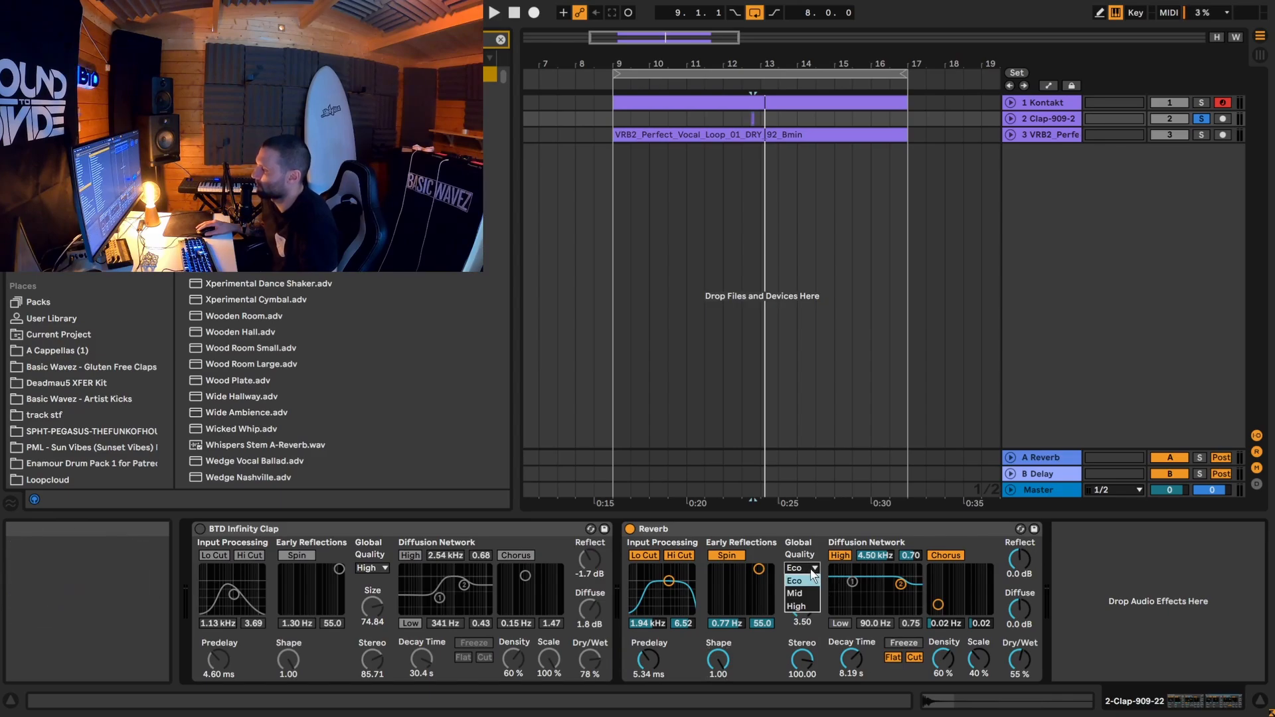
{"action": "left_click", "coordinate": [805, 581]}
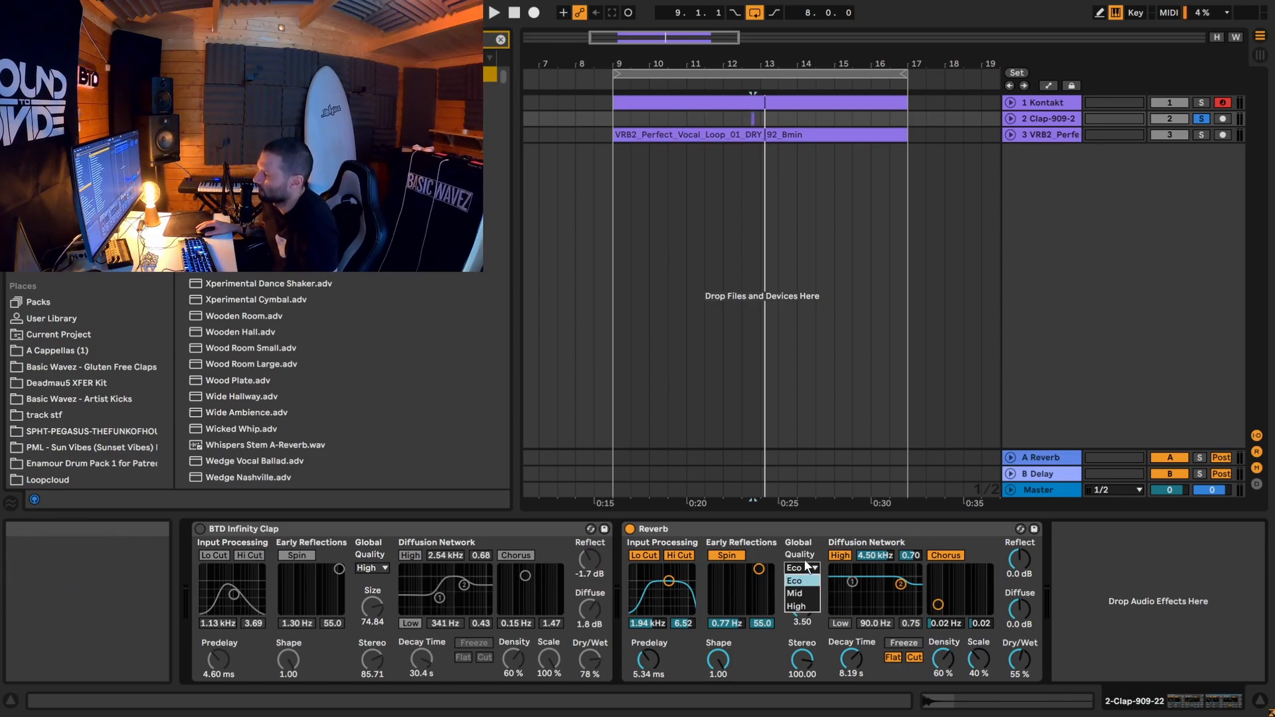
{"action": "left_click", "coordinate": [806, 568]}
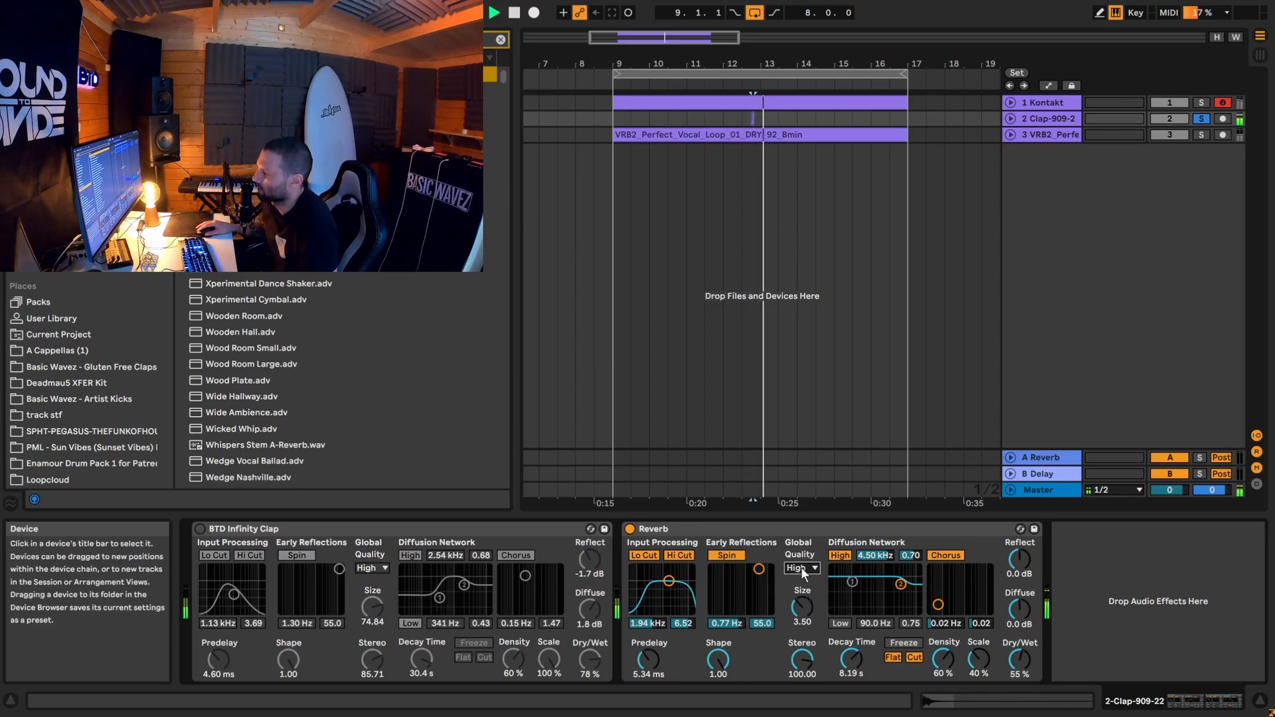
{"action": "left_click", "coordinate": [801, 567]}
{"action": "left_click", "coordinate": [808, 577]}
{"action": "key", "text": "space"}
{"action": "left_click", "coordinate": [807, 569]}
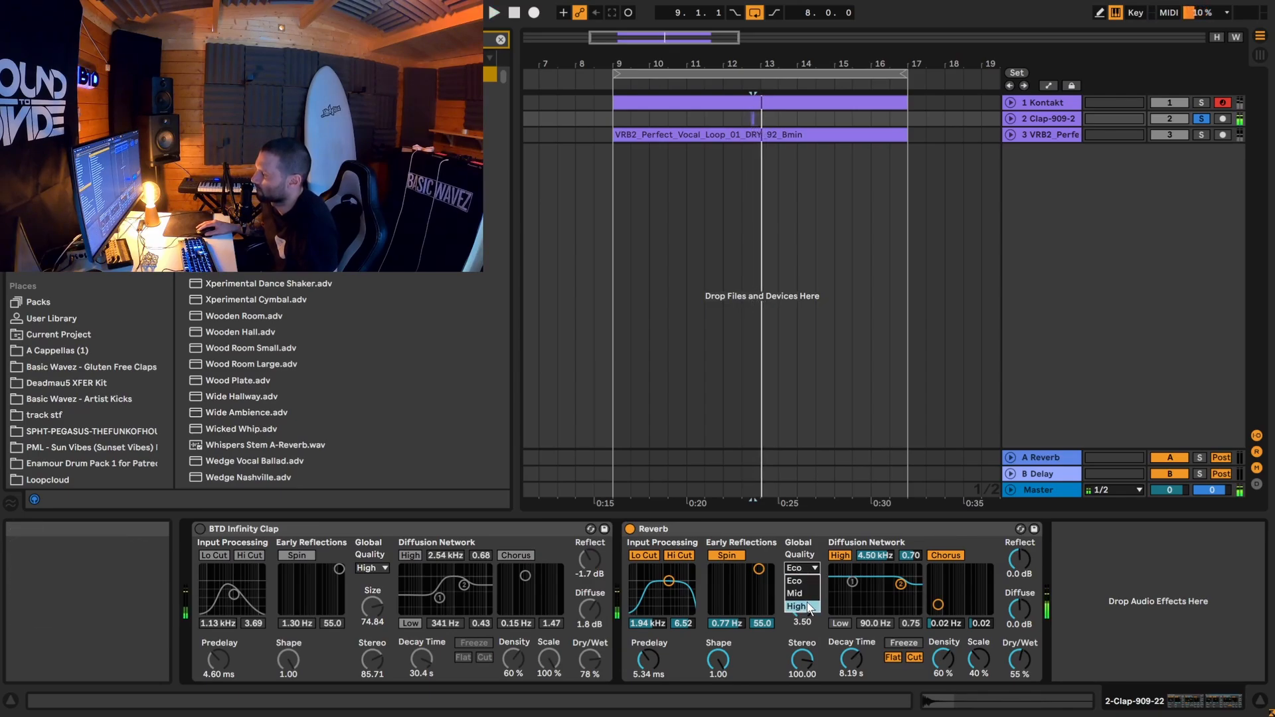
{"action": "left_click", "coordinate": [806, 595]}
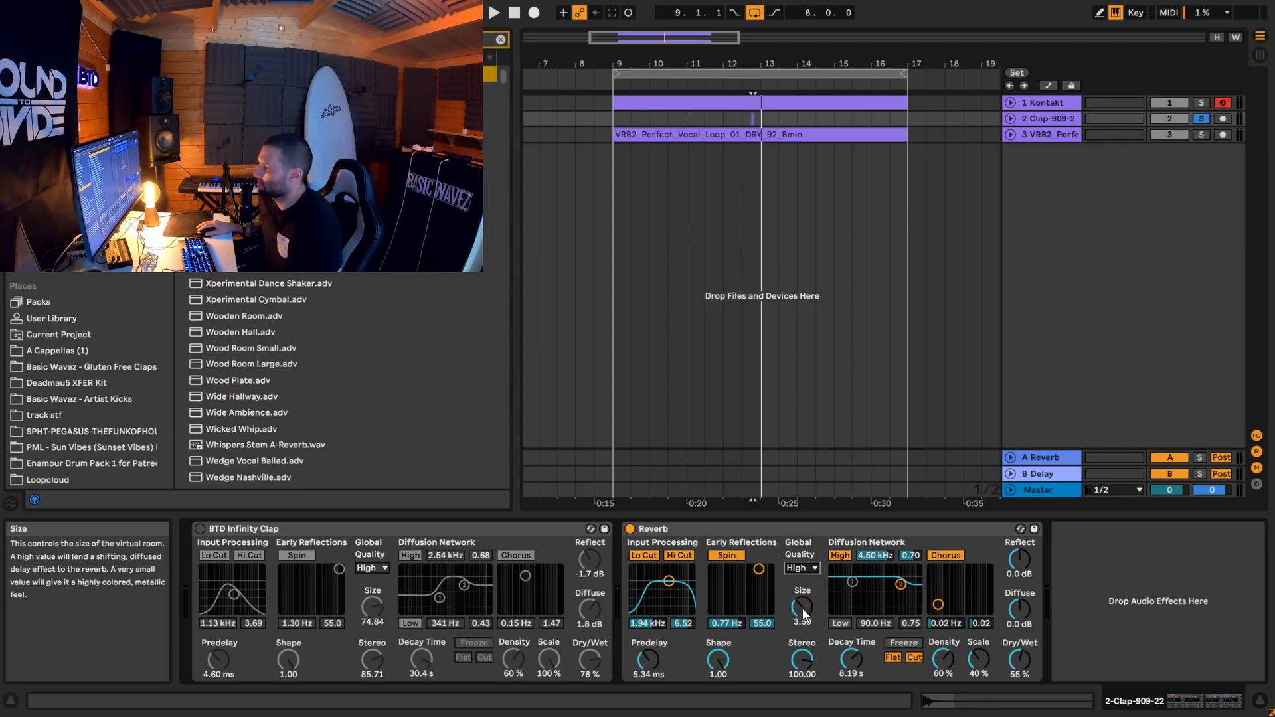
Step: Try the clap Reverb's Size at 0.22 with a Decay Time of 814 ms and play the clap repeatedly
{"action": "mouse_move", "coordinate": [802, 608]}
{"action": "left_mouse_down"}
{"action": "mouse_move", "coordinate": [802, 638]}
{"action": "mouse_move", "coordinate": [802, 607]}
{"action": "left_mouse_up"}
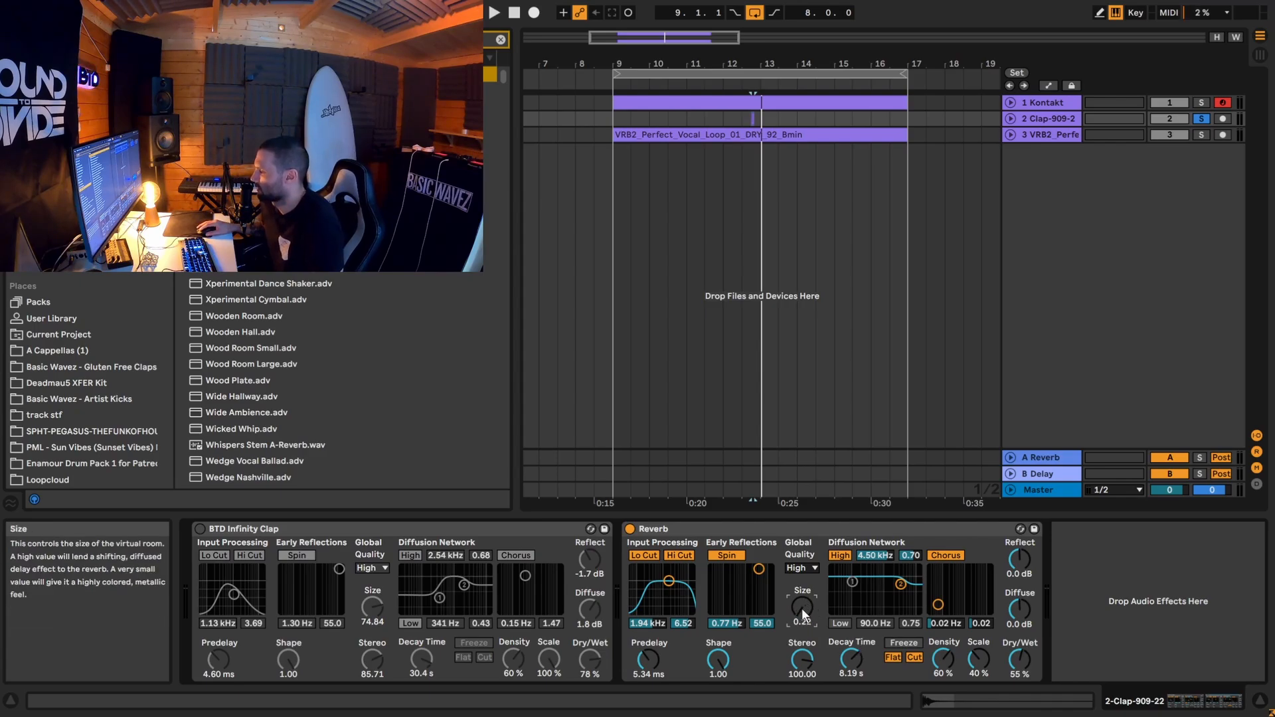
{"action": "key", "text": "space"}
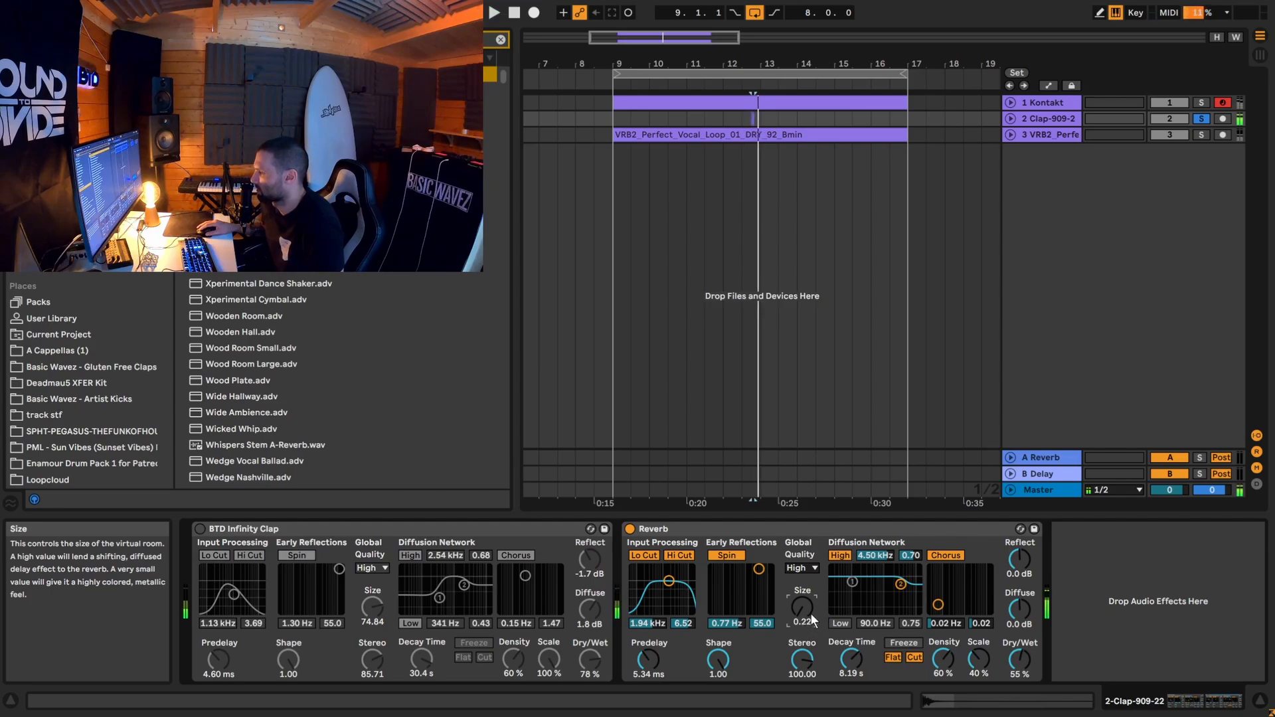
{"action": "mouse_move", "coordinate": [848, 672]}
{"action": "left_mouse_down"}
{"action": "mouse_move", "coordinate": [847, 698]}
{"action": "mouse_move", "coordinate": [848, 659]}
{"action": "left_mouse_up"}
{"action": "key", "text": "space"}
{"action": "key", "text": "space"}
{"action": "key", "text": "space"}
{"action": "key", "text": "space"}
{"action": "key", "text": "space"}
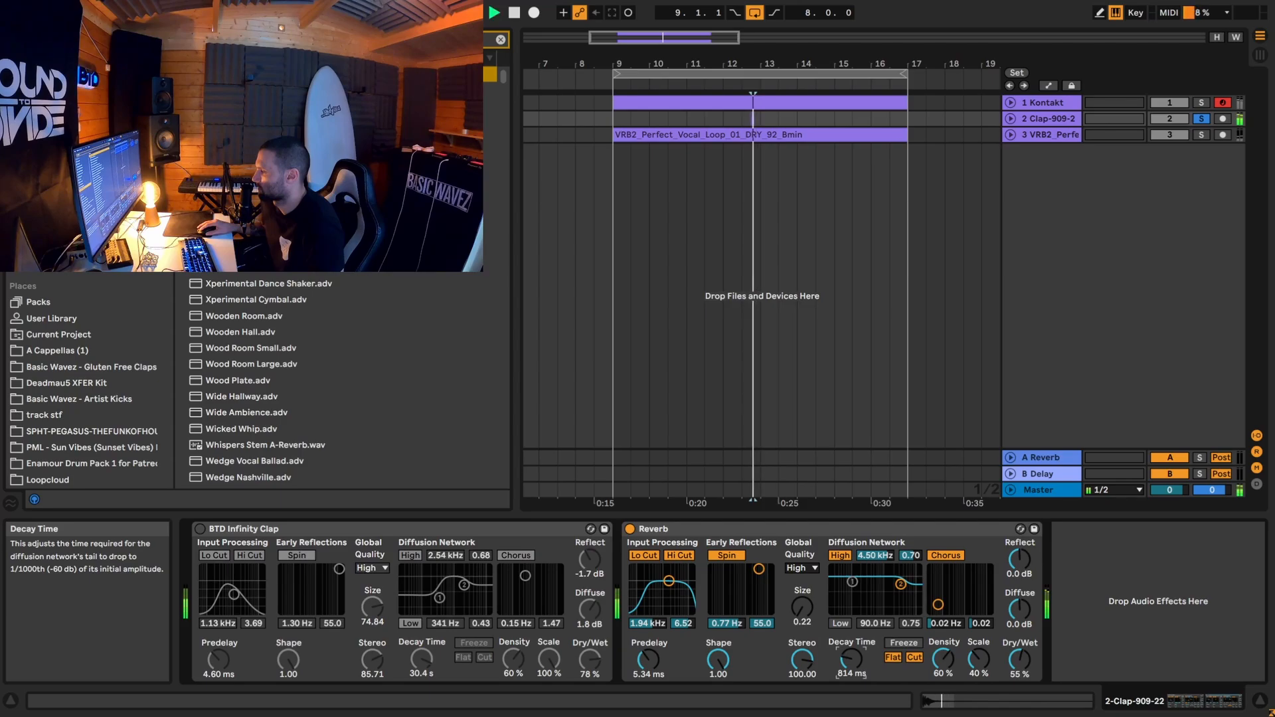
{"action": "key", "text": "space"}
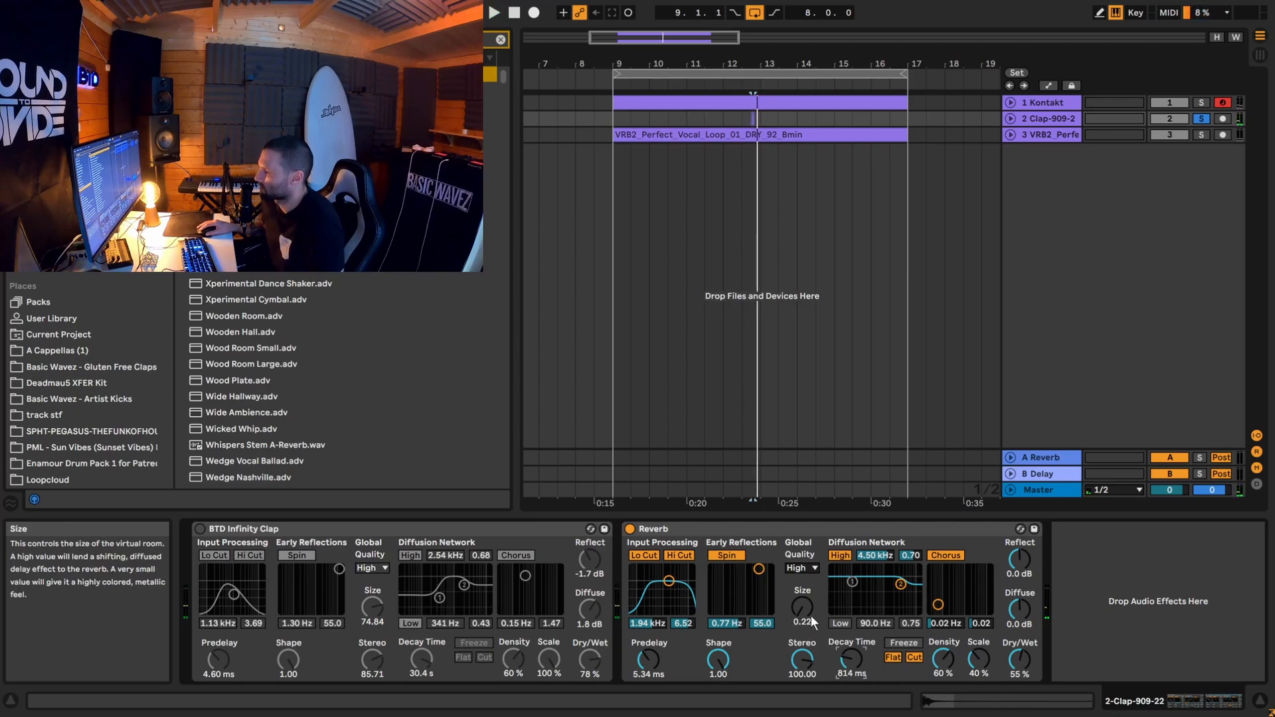
Step: Try a Decay Time of 743 ms with Size raised to 95.62 on the clap Reverb and audition it
{"action": "left_click_drag", "start_coordinate": [835, 643], "coordinate": [835, 647]}
{"action": "key", "text": "space"}
{"action": "left_click_drag", "start_coordinate": [793, 604], "coordinate": [793, 543]}
{"action": "key", "text": "space"}
{"action": "key", "text": "space"}
{"action": "key", "text": "space"}
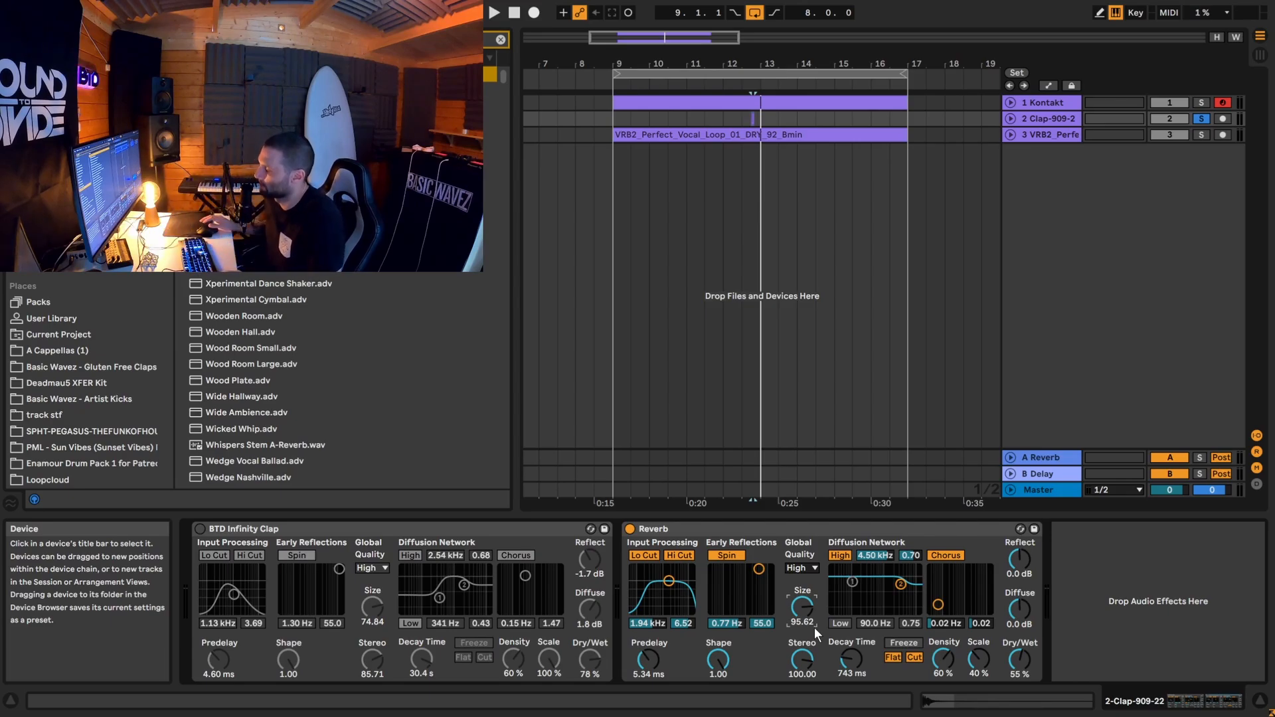
Step: Raise the clap Reverb's Size to 500.00 and its Decay Time to 12.3 s, and audition the clap
{"action": "left_click_drag", "start_coordinate": [802, 610], "coordinate": [802, 544]}
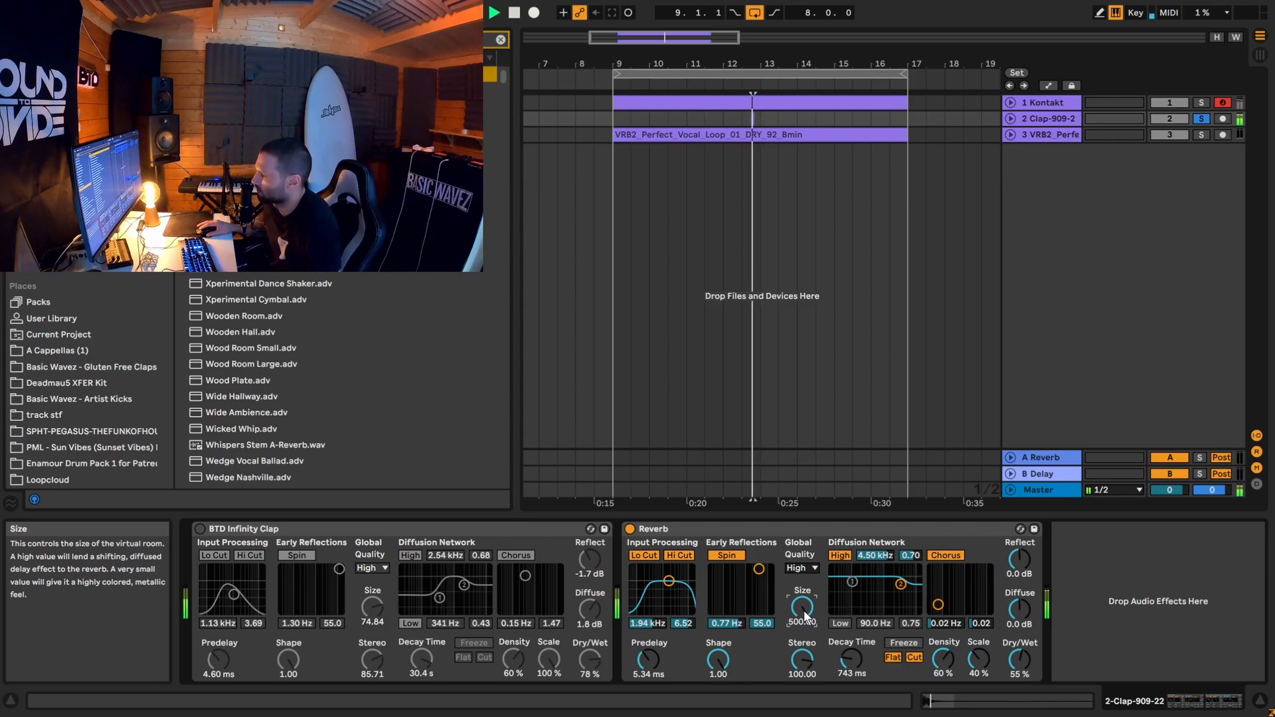
{"action": "left_click_drag", "start_coordinate": [851, 659], "coordinate": [850, 644]}
{"action": "key", "text": "space"}
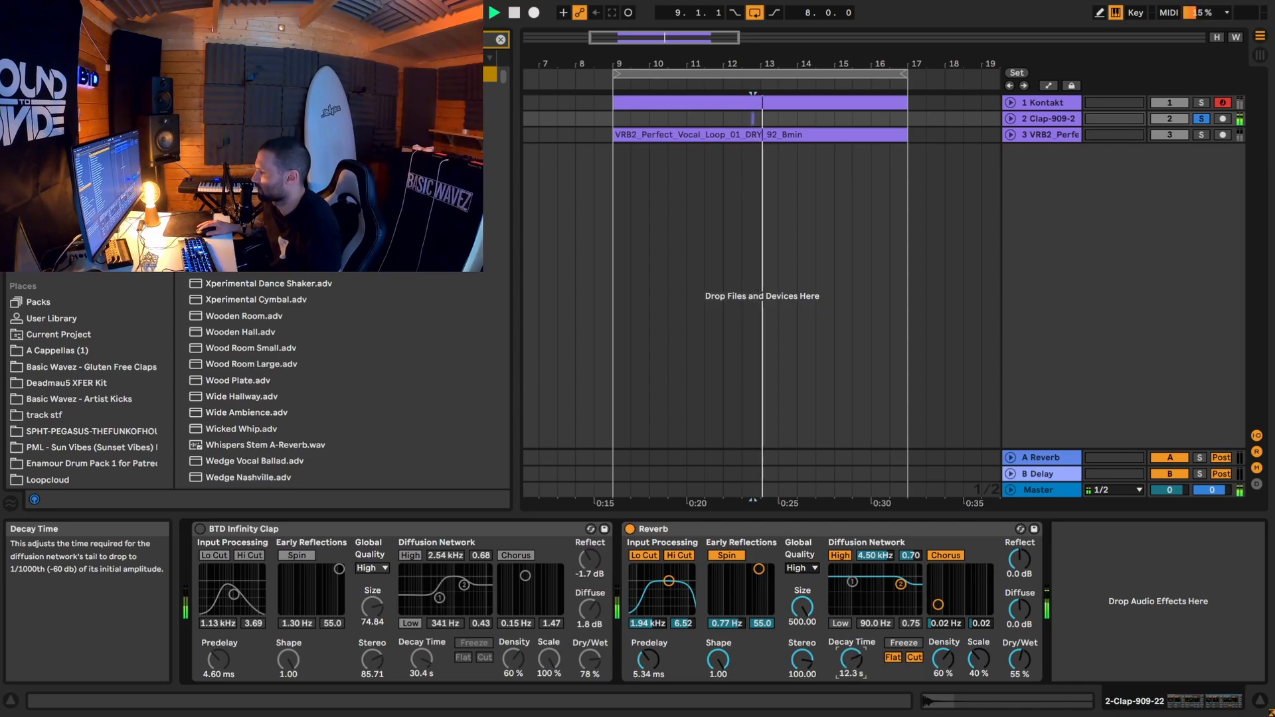
{"action": "key", "text": "space"}
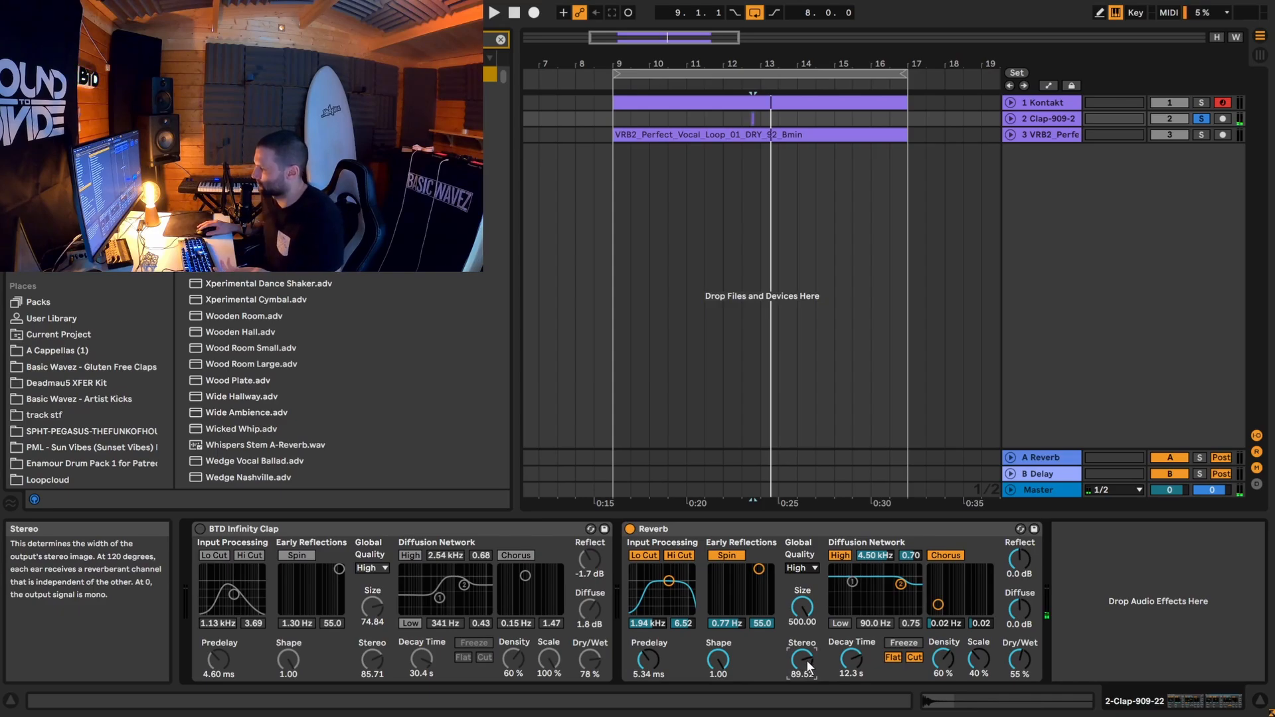
Step: Compare the clap Reverb's Stereo width at 0.00 and 120.00 during playback, leaving it at 120.00
{"action": "left_click_drag", "start_coordinate": [806, 660], "coordinate": [806, 691]}
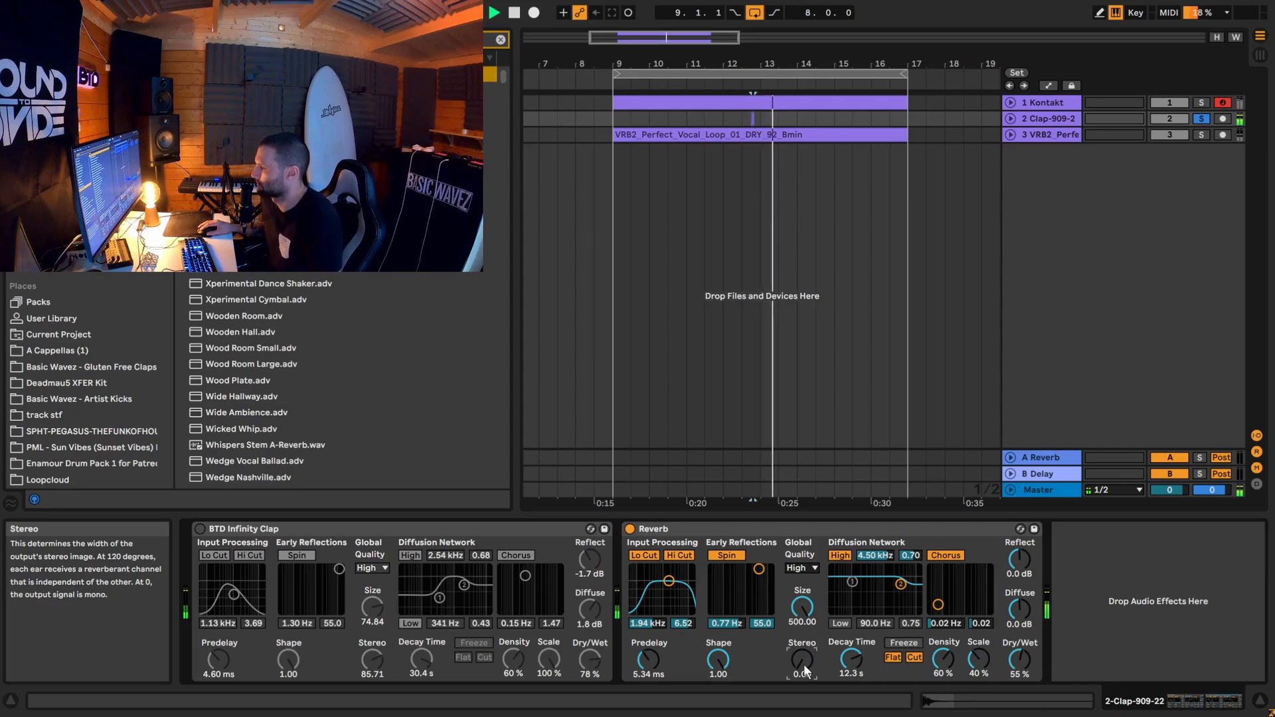
{"action": "left_click_drag", "start_coordinate": [803, 664], "coordinate": [803, 638]}
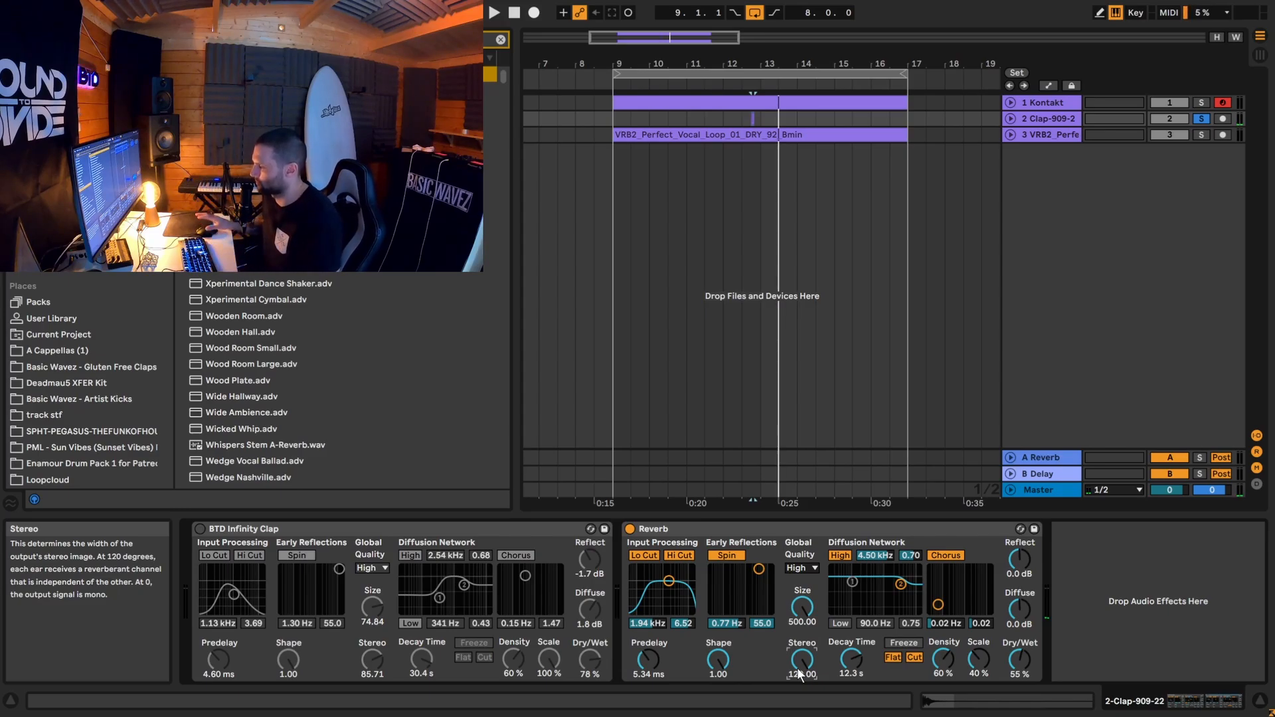
{"action": "key", "text": "space"}
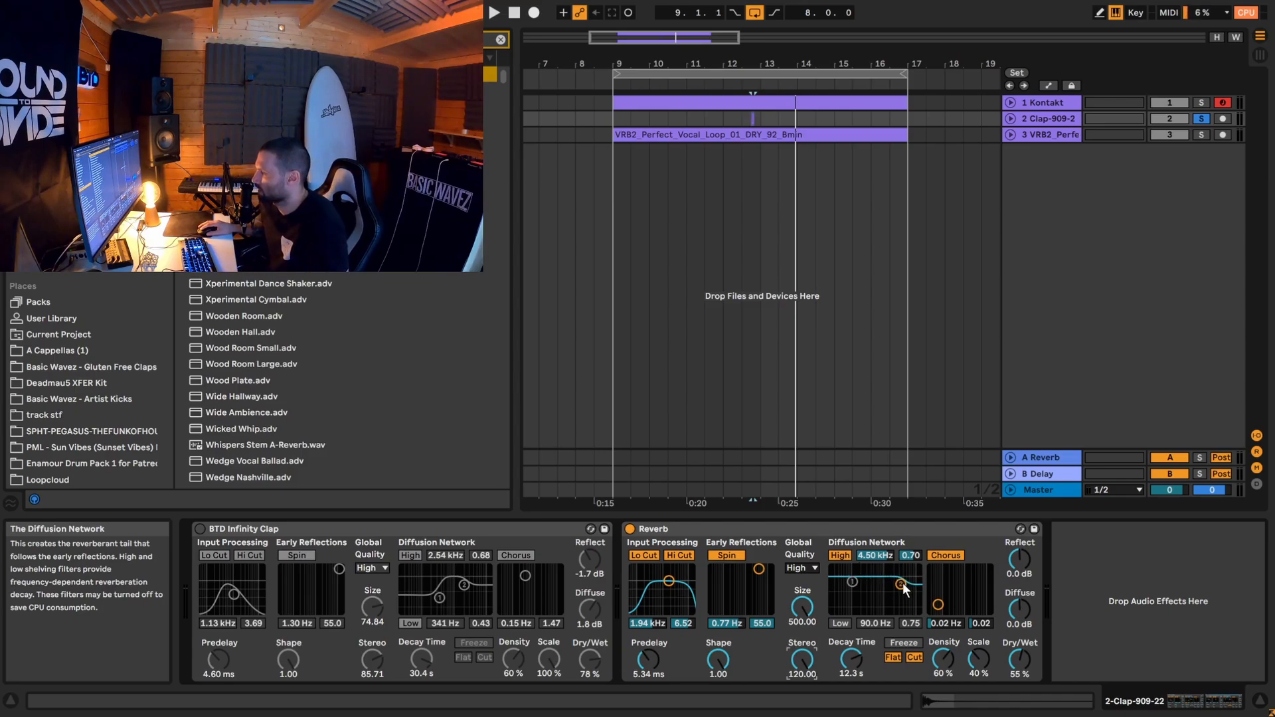
Step: Try the clap Reverb's diffusion high shelf at 1.93 kHz and 0.32, toggling the filter off and on, and play the clap
{"action": "left_click_drag", "start_coordinate": [900, 584], "coordinate": [895, 586]}
{"action": "left_click", "coordinate": [841, 556]}
{"action": "left_click", "coordinate": [839, 556]}
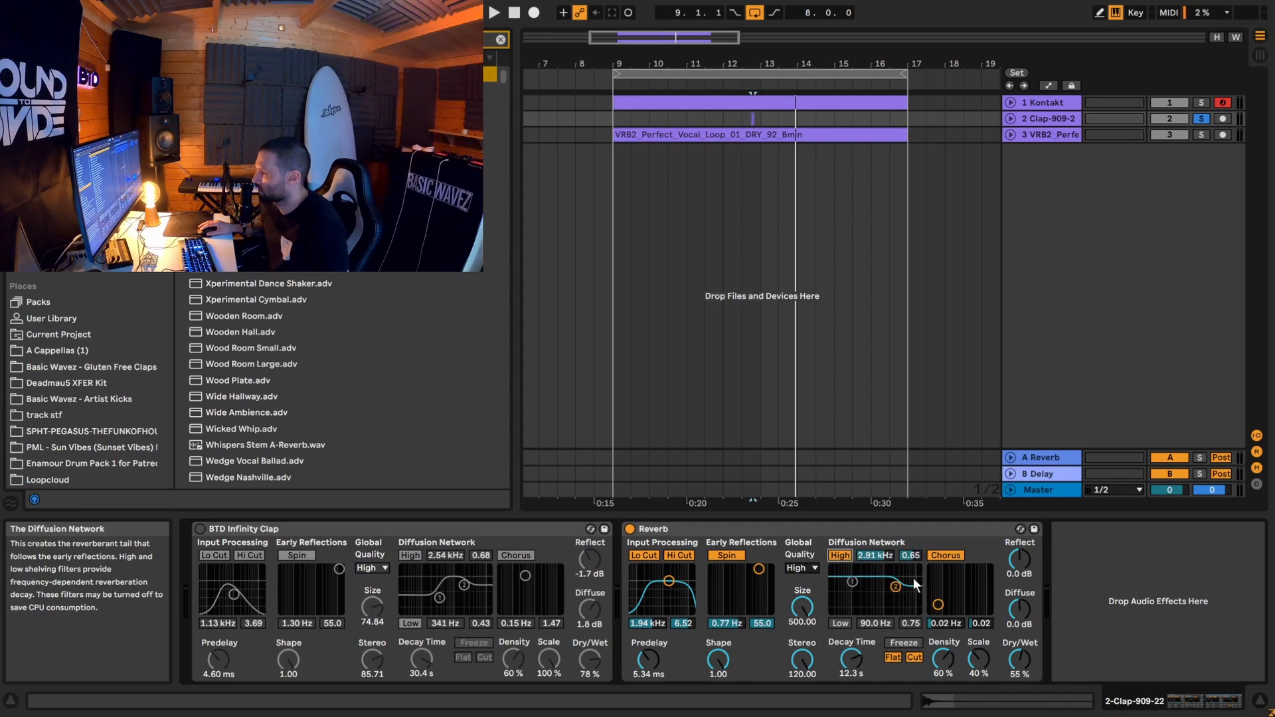
{"action": "left_click_drag", "start_coordinate": [896, 586], "coordinate": [890, 604]}
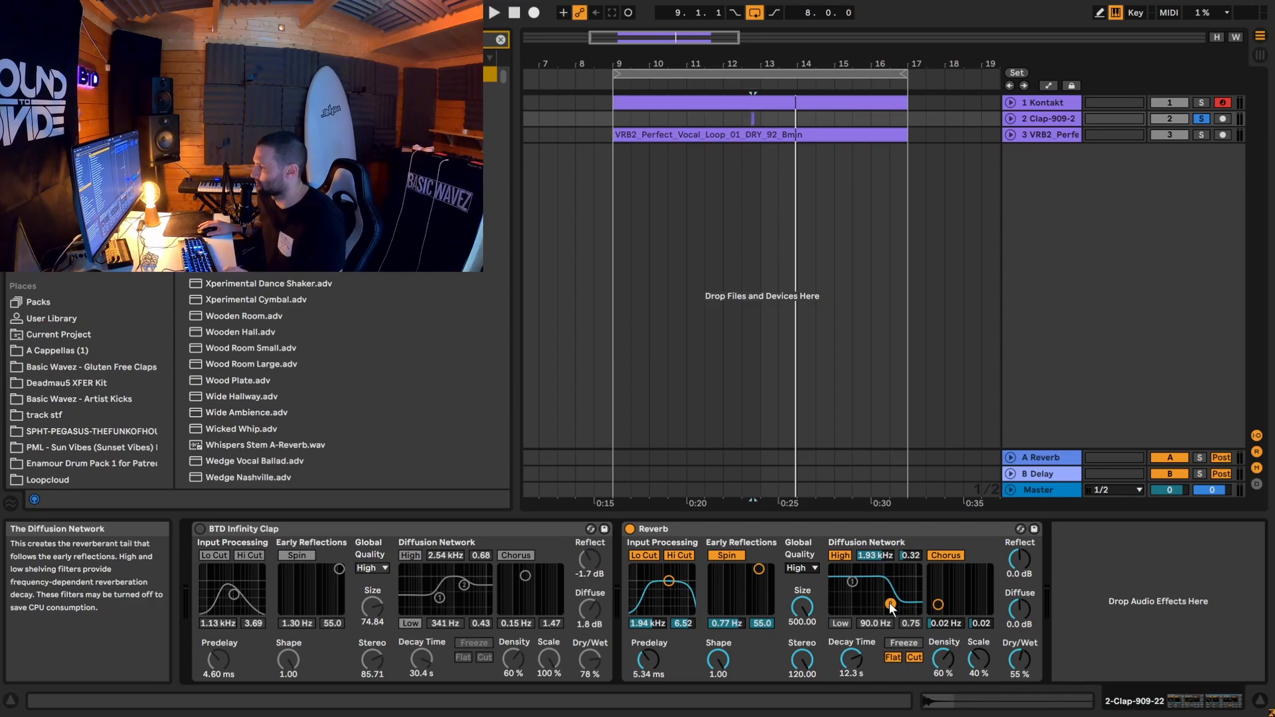
{"action": "key", "text": "space"}
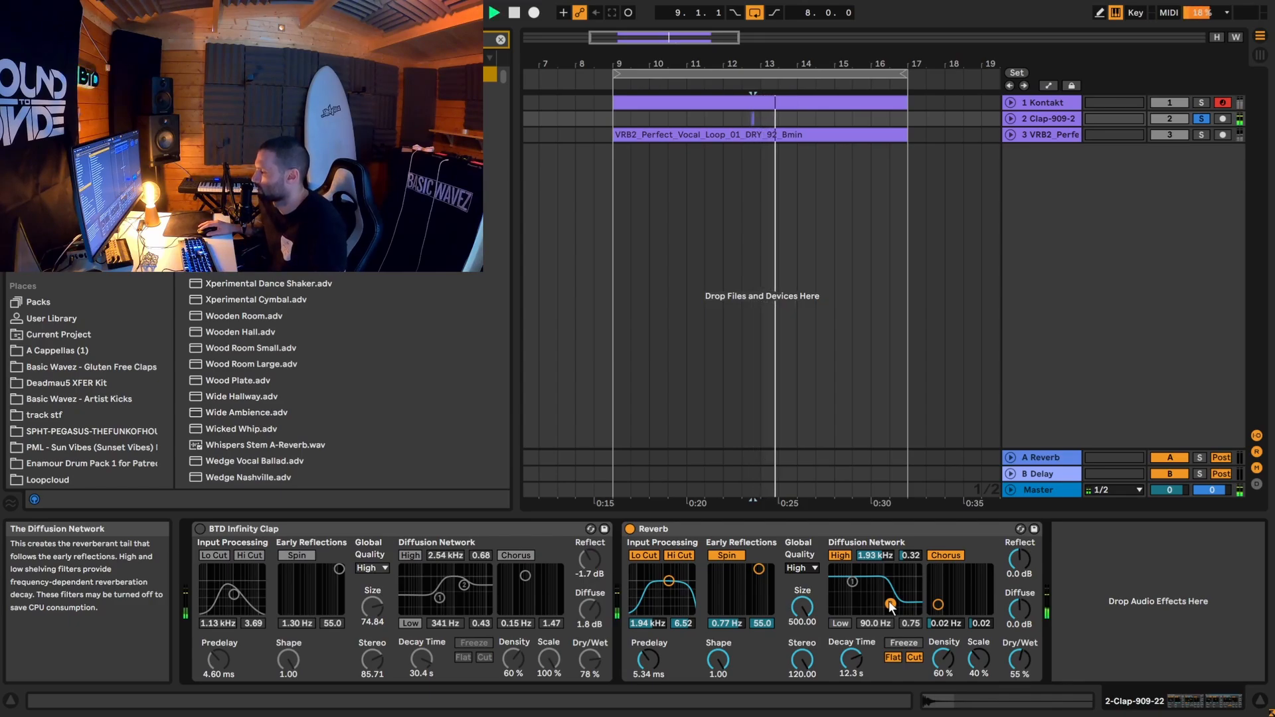
Step: Set the clap Reverb's input filter to 2.77 kHz with width 6.17 and its diffusion high shelf to 1.12 kHz and 0.40
{"action": "left_click_drag", "start_coordinate": [887, 599], "coordinate": [887, 579]}
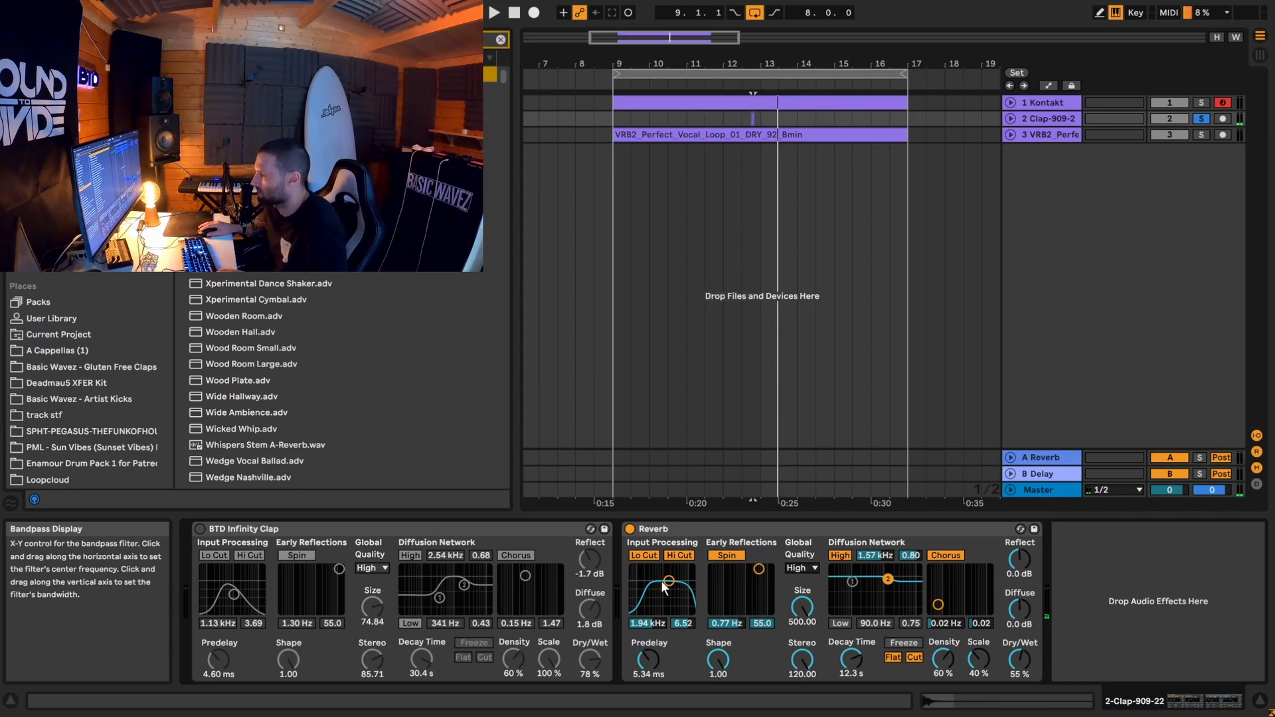
{"action": "left_click_drag", "start_coordinate": [667, 581], "coordinate": [672, 582]}
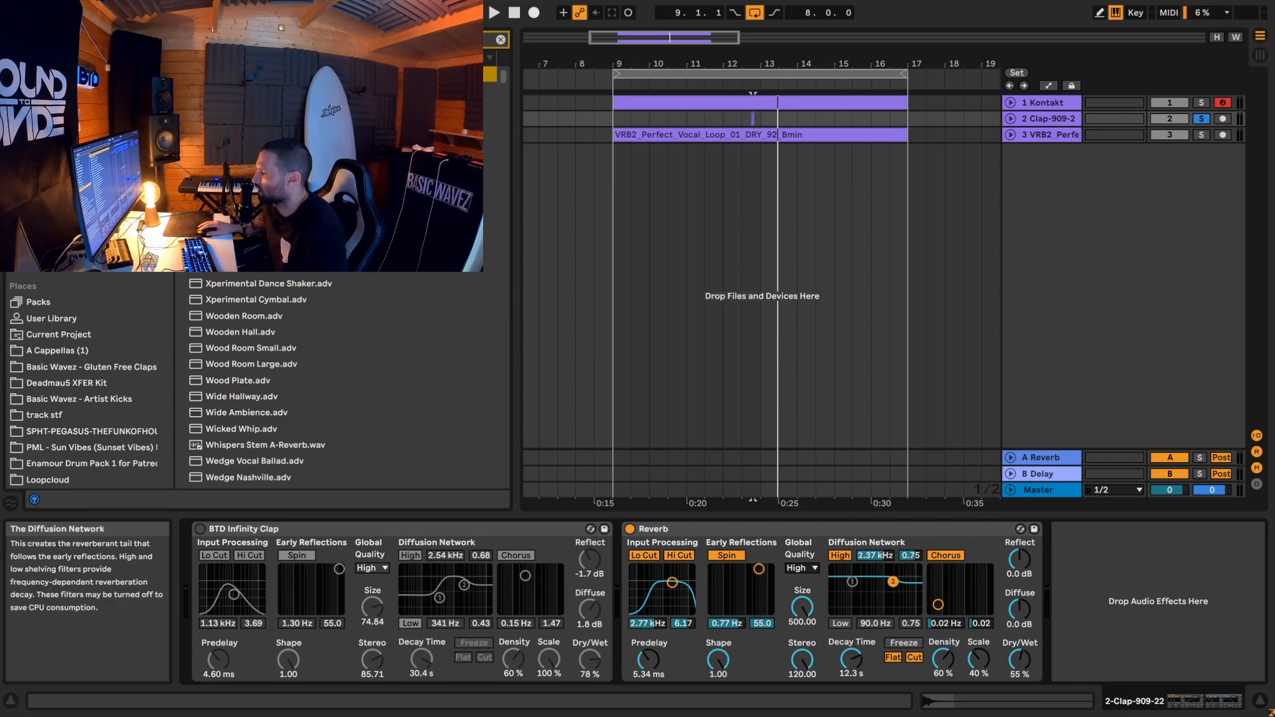
{"action": "left_click_drag", "start_coordinate": [886, 579], "coordinate": [884, 600]}
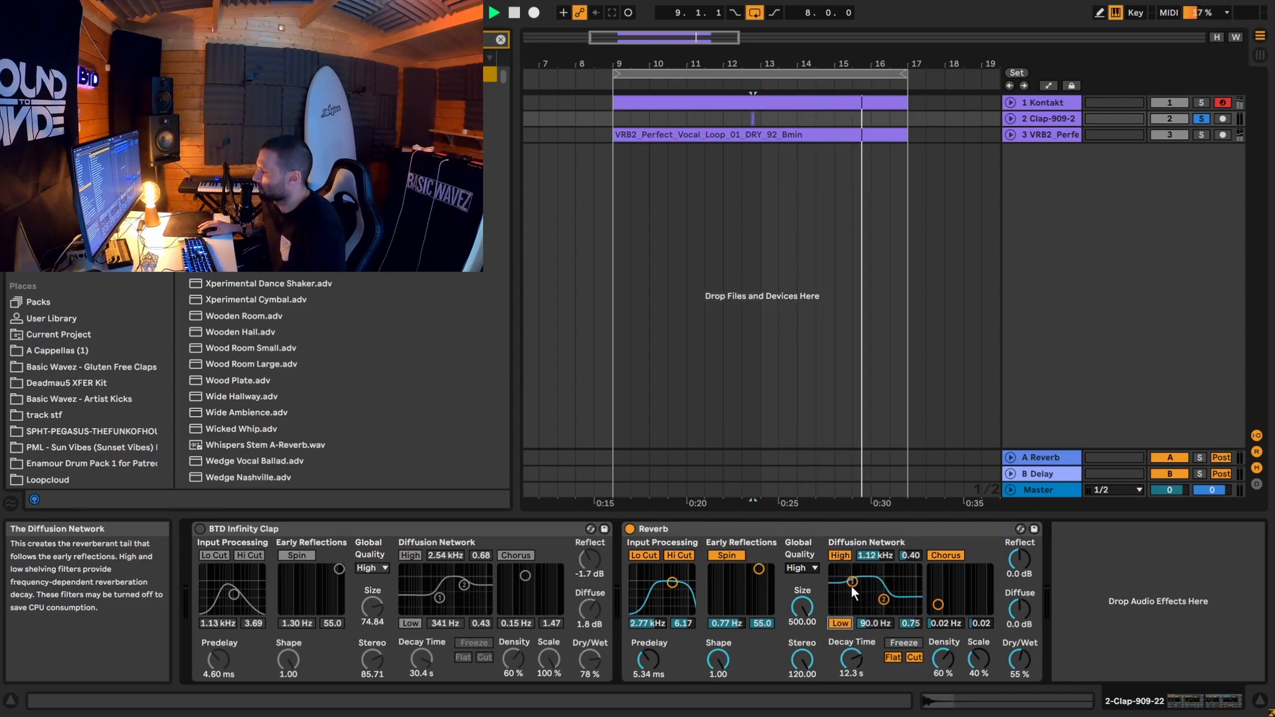
Step: Shape the clap Reverb's diffusion low shelf to 341 Hz and 0.32, and audition the clap
{"action": "left_click_drag", "start_coordinate": [851, 586], "coordinate": [858, 603]}
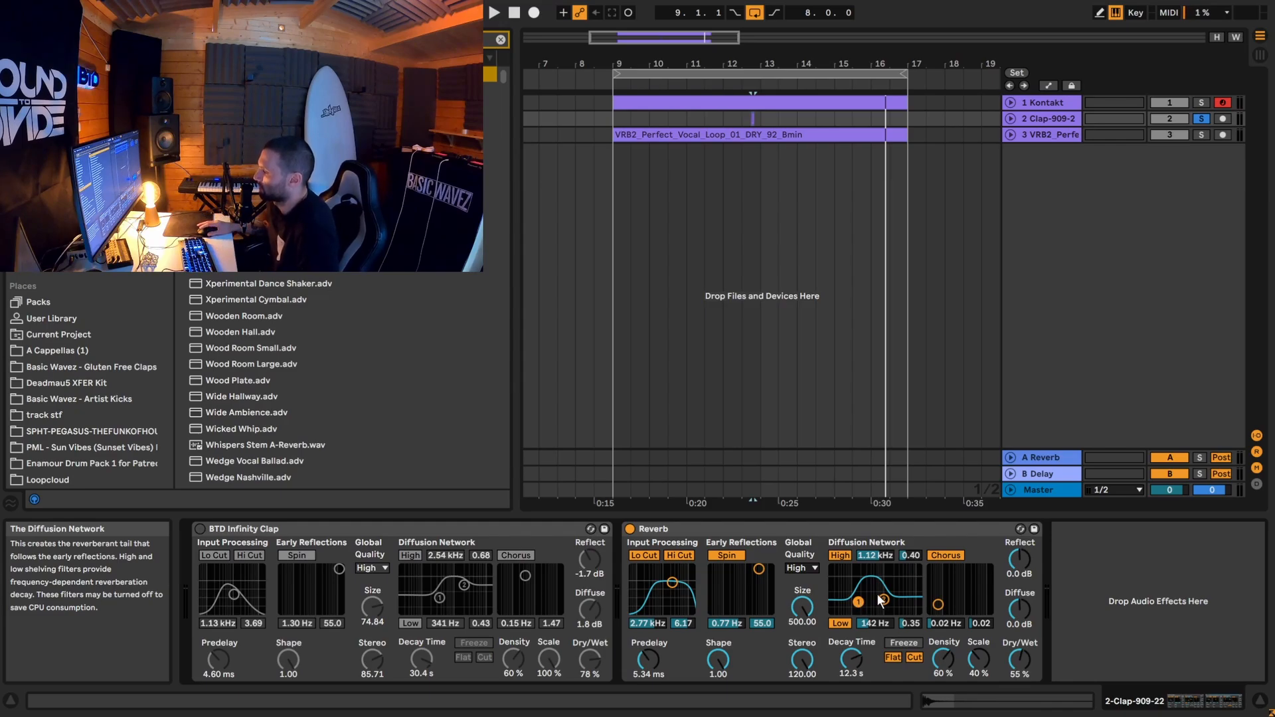
{"action": "mouse_move", "coordinate": [859, 603]}
{"action": "left_mouse_down"}
{"action": "mouse_move", "coordinate": [843, 591]}
{"action": "mouse_move", "coordinate": [864, 602]}
{"action": "left_mouse_up"}
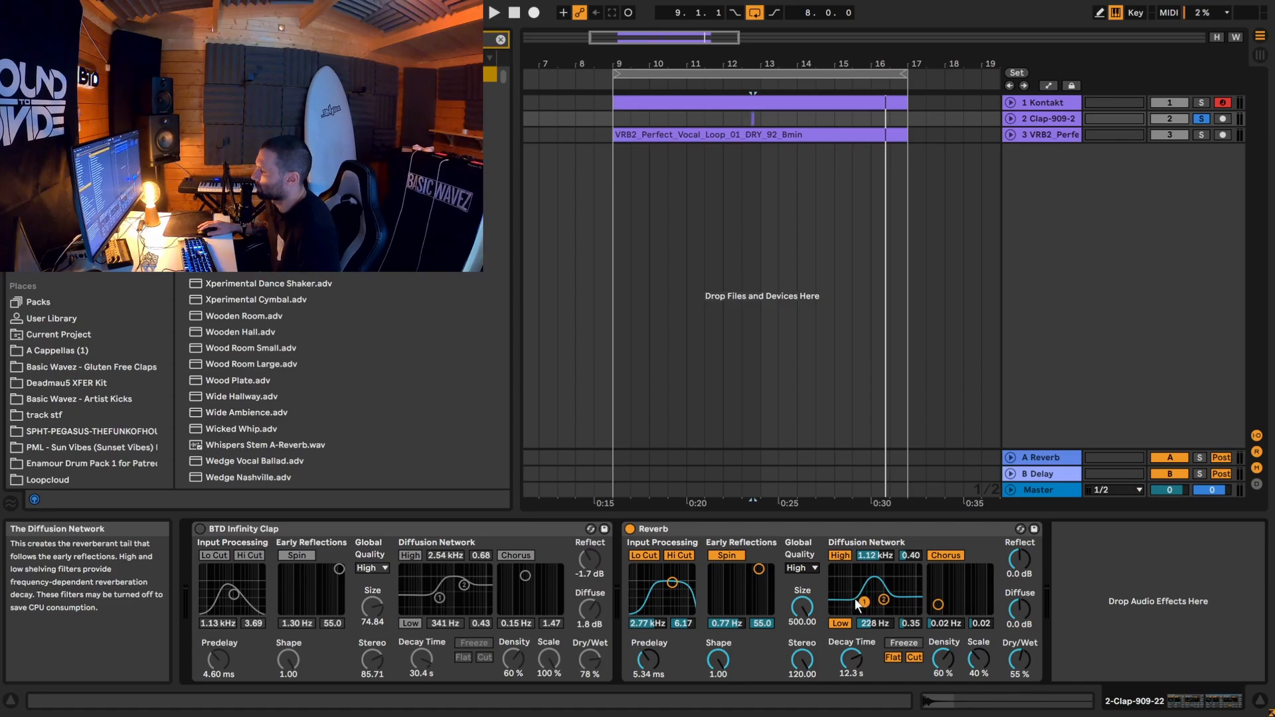
{"action": "mouse_move", "coordinate": [864, 604]}
{"action": "left_mouse_down"}
{"action": "mouse_move", "coordinate": [869, 616]}
{"action": "mouse_move", "coordinate": [869, 603]}
{"action": "left_mouse_up"}
{"action": "key", "text": "space"}
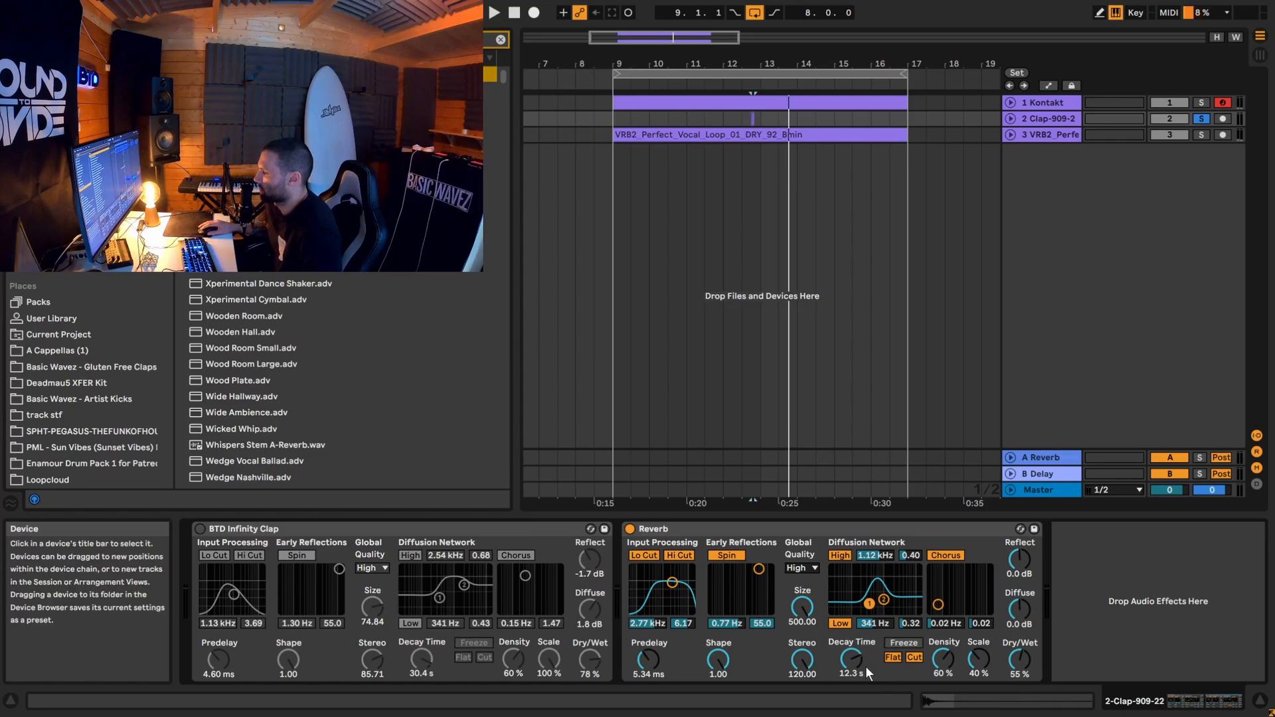
Step: Set the clap Reverb's Decay Time to 11.2 s and audition Freeze on and off with Cut enabled
{"action": "mouse_move", "coordinate": [847, 667]}
{"action": "left_mouse_down"}
{"action": "mouse_move", "coordinate": [847, 696]}
{"action": "mouse_move", "coordinate": [851, 656]}
{"action": "left_mouse_up"}
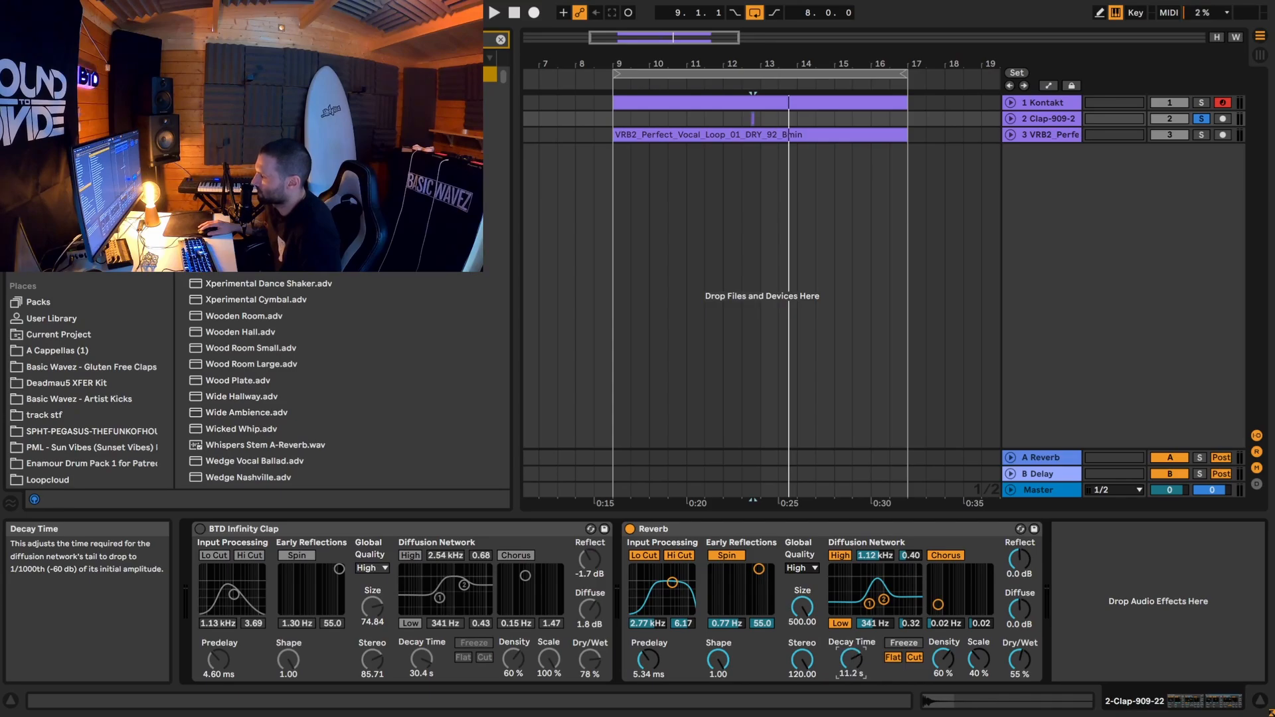
{"action": "left_click", "coordinate": [903, 643]}
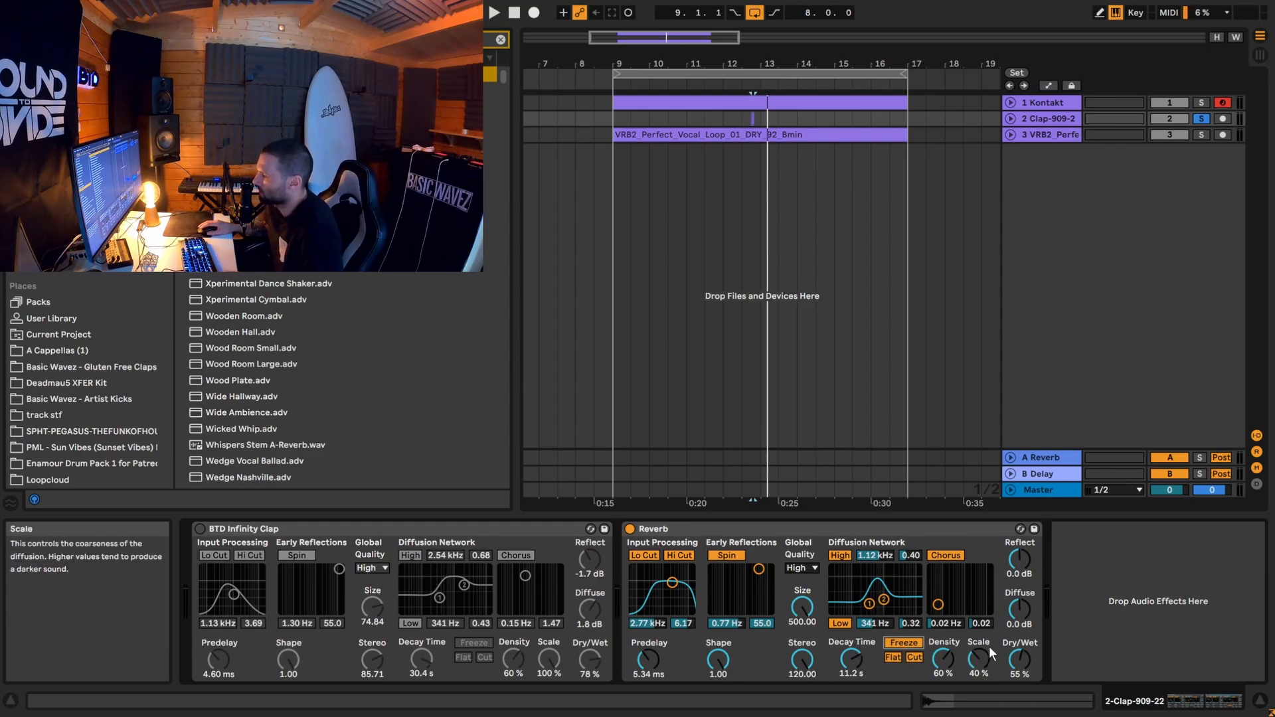
{"action": "left_click", "coordinate": [913, 648]}
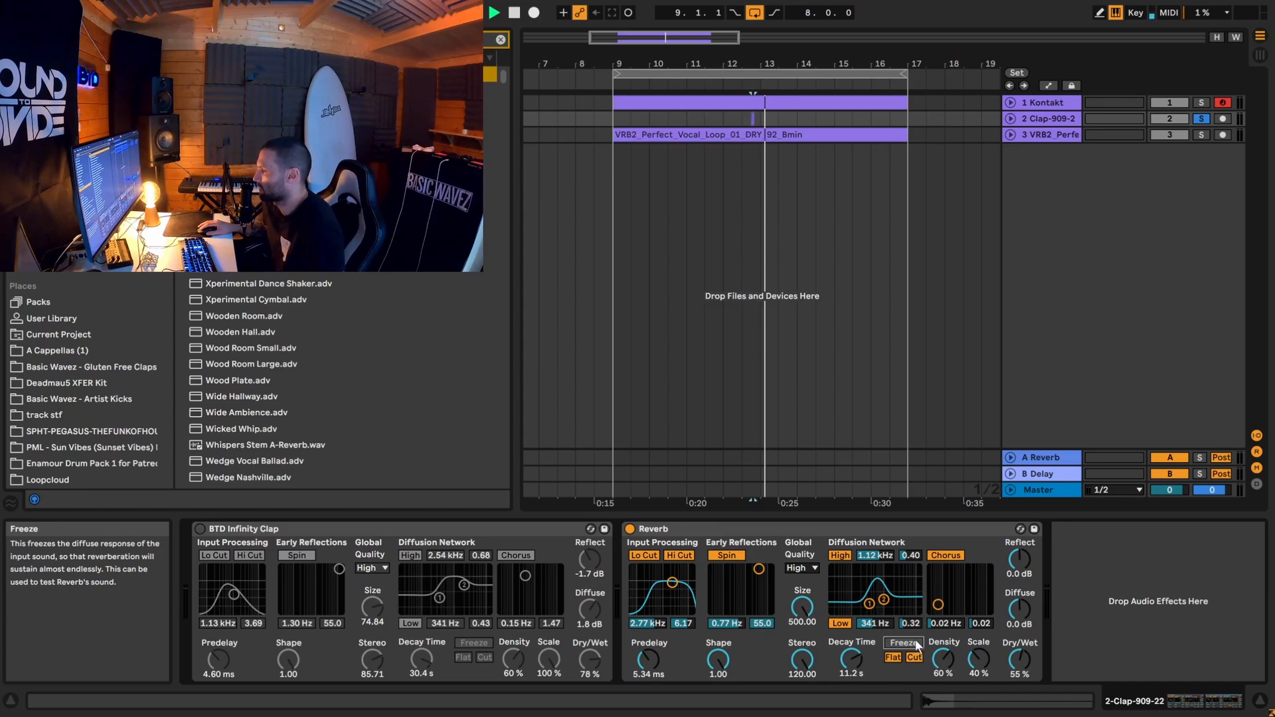
{"action": "left_click", "coordinate": [914, 641]}
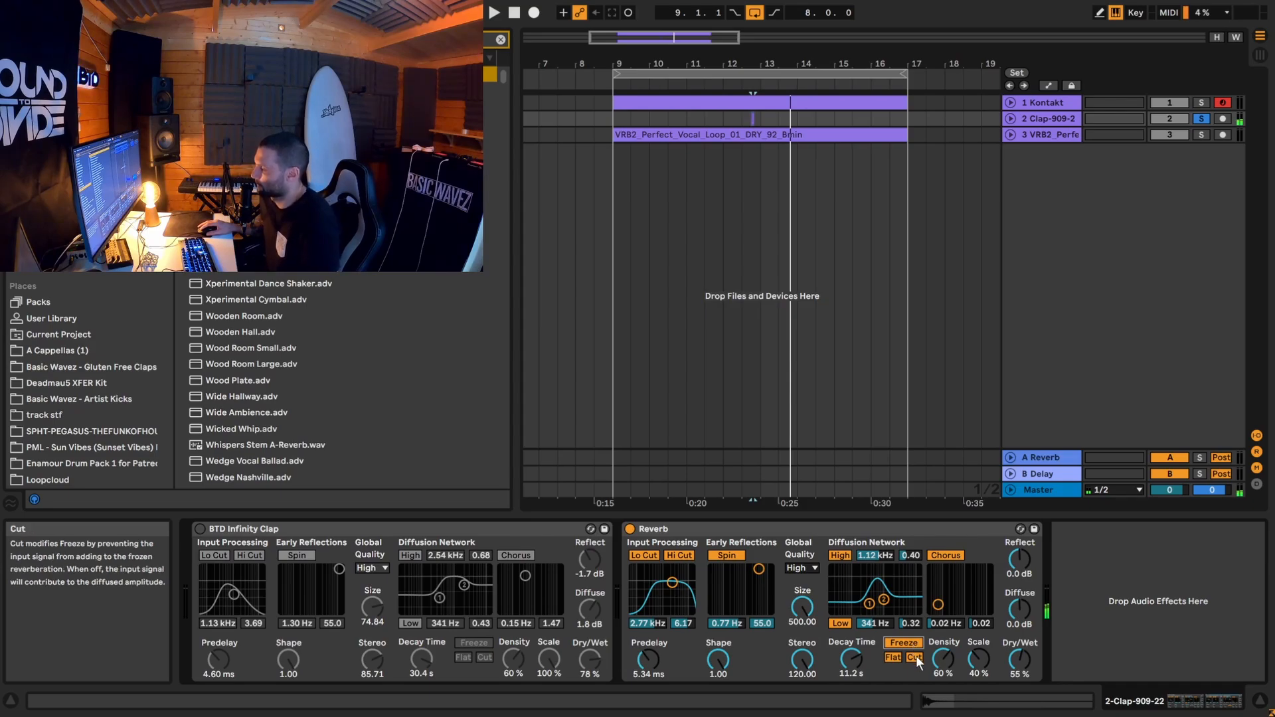
{"action": "key", "text": "space"}
{"action": "key", "text": "space"}
{"action": "left_click", "coordinate": [902, 643]}
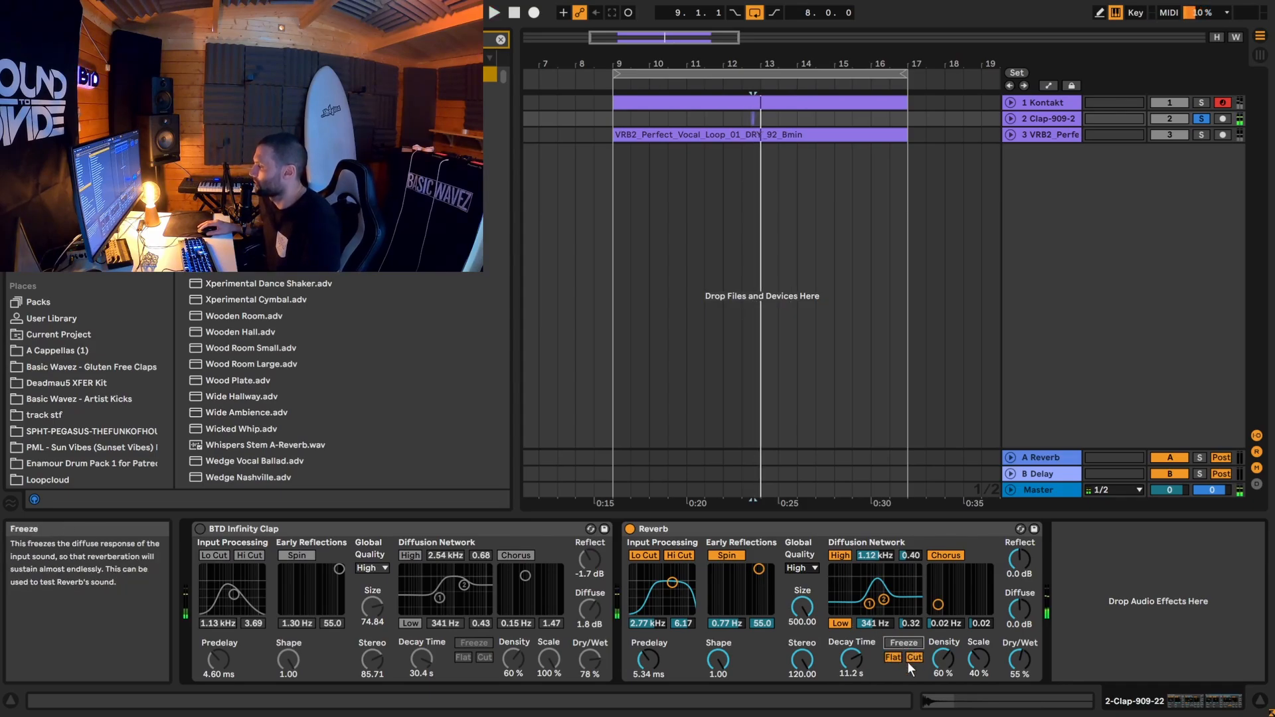
Step: Disable Cut on the clap Reverb and audition the clap with Freeze toggled on and off
{"action": "left_click", "coordinate": [911, 658]}
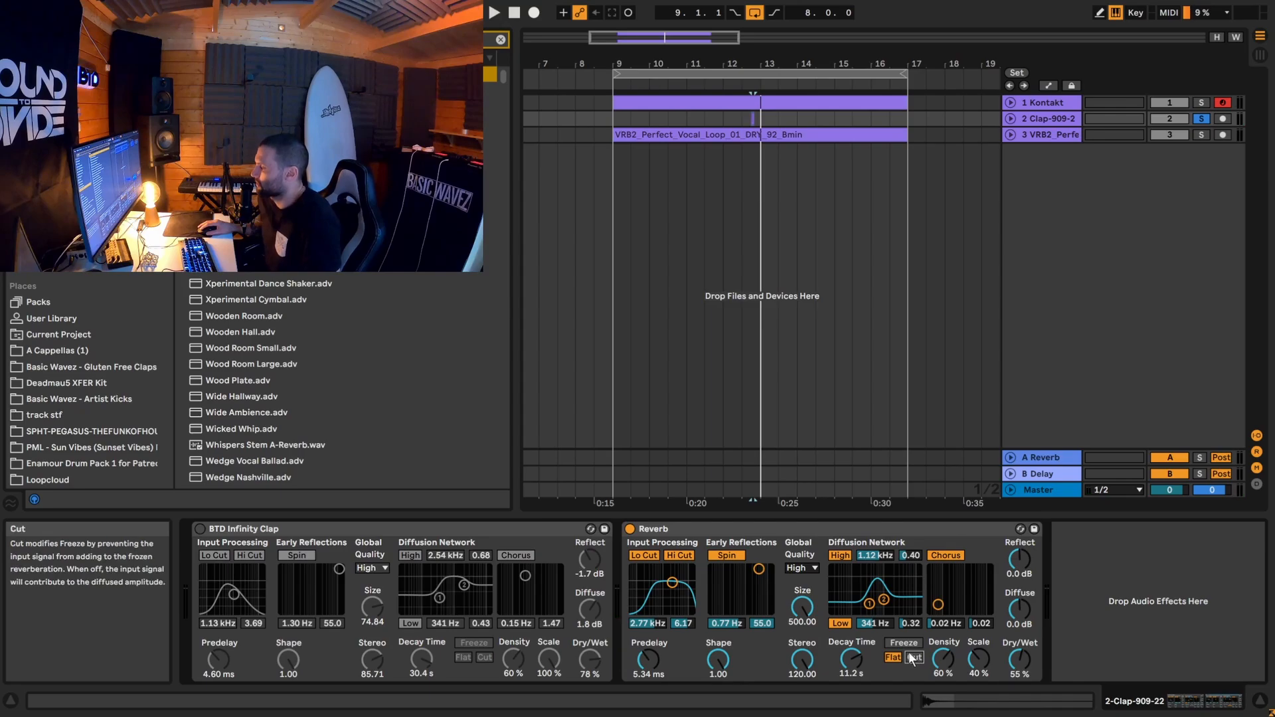
{"action": "left_click", "coordinate": [911, 643]}
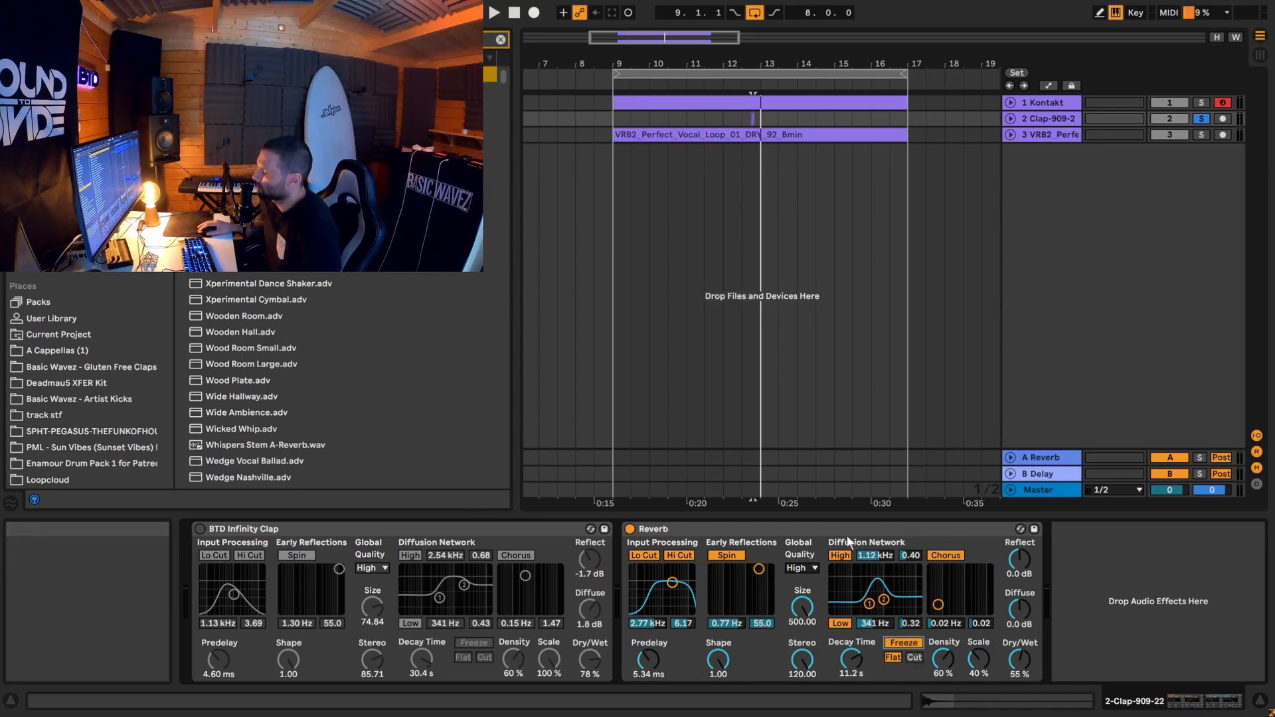
{"action": "left_click", "coordinate": [744, 121]}
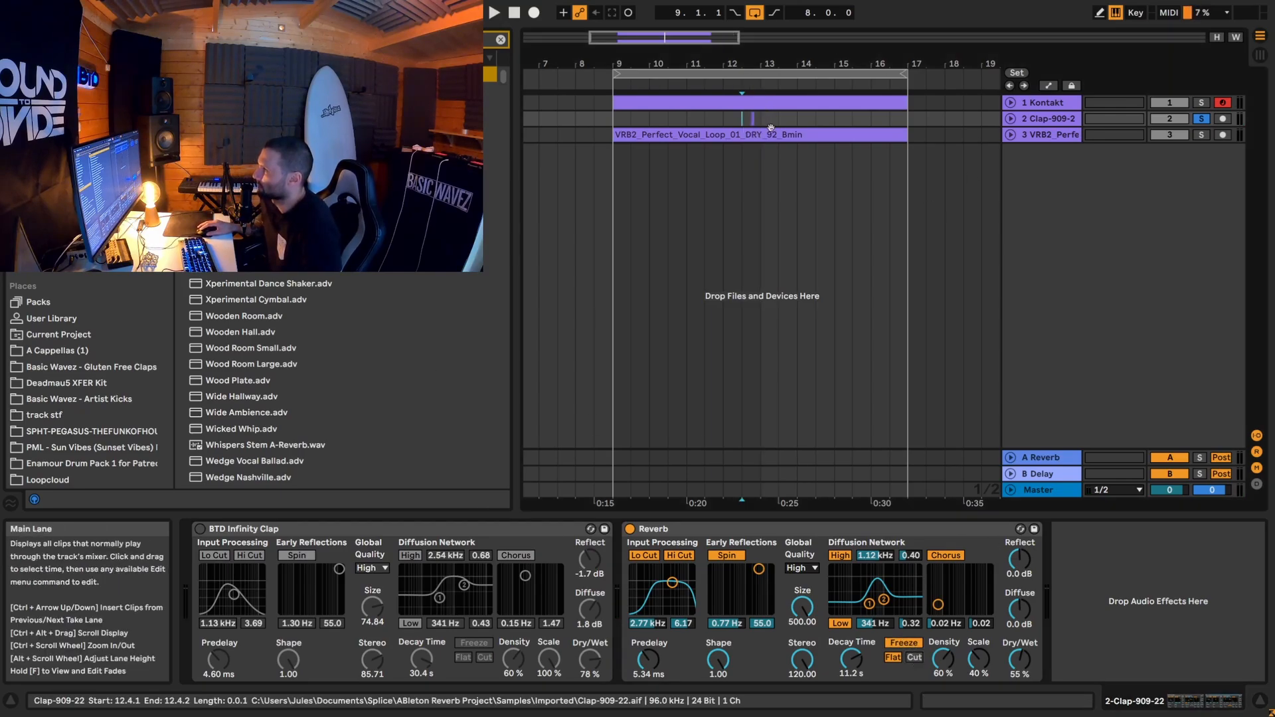
{"action": "key", "text": "space"}
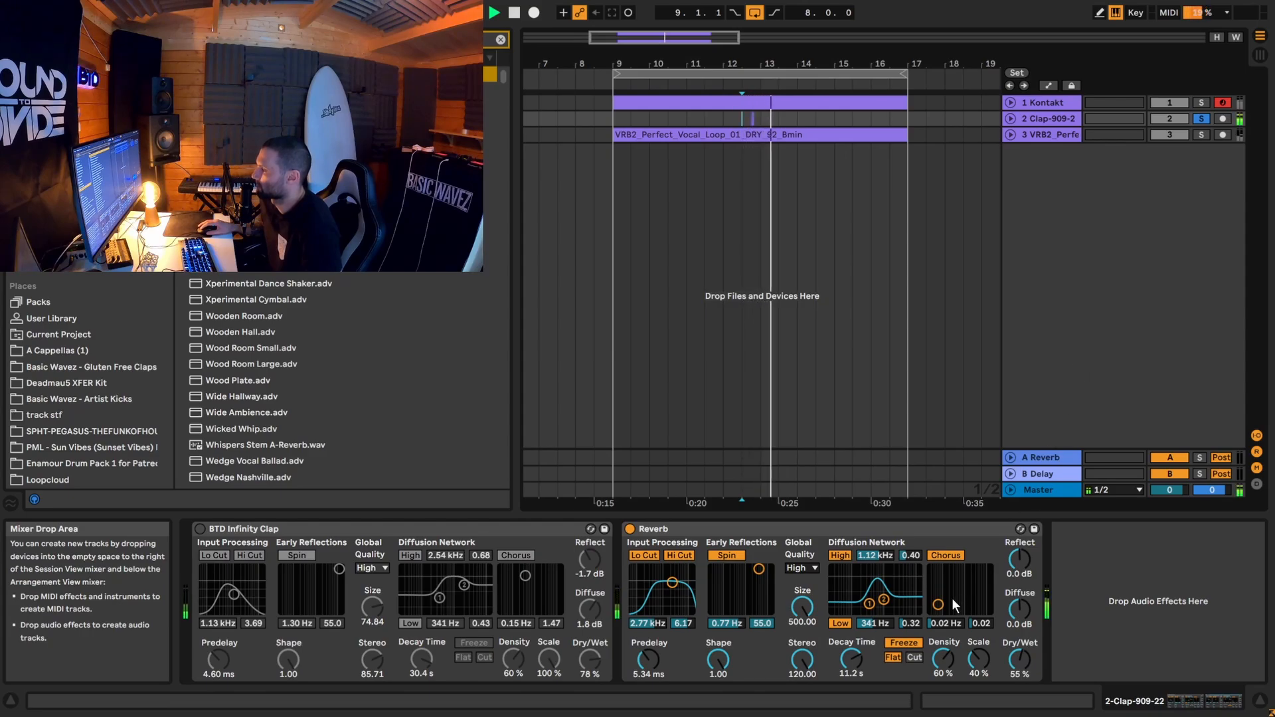
{"action": "left_click", "coordinate": [908, 646]}
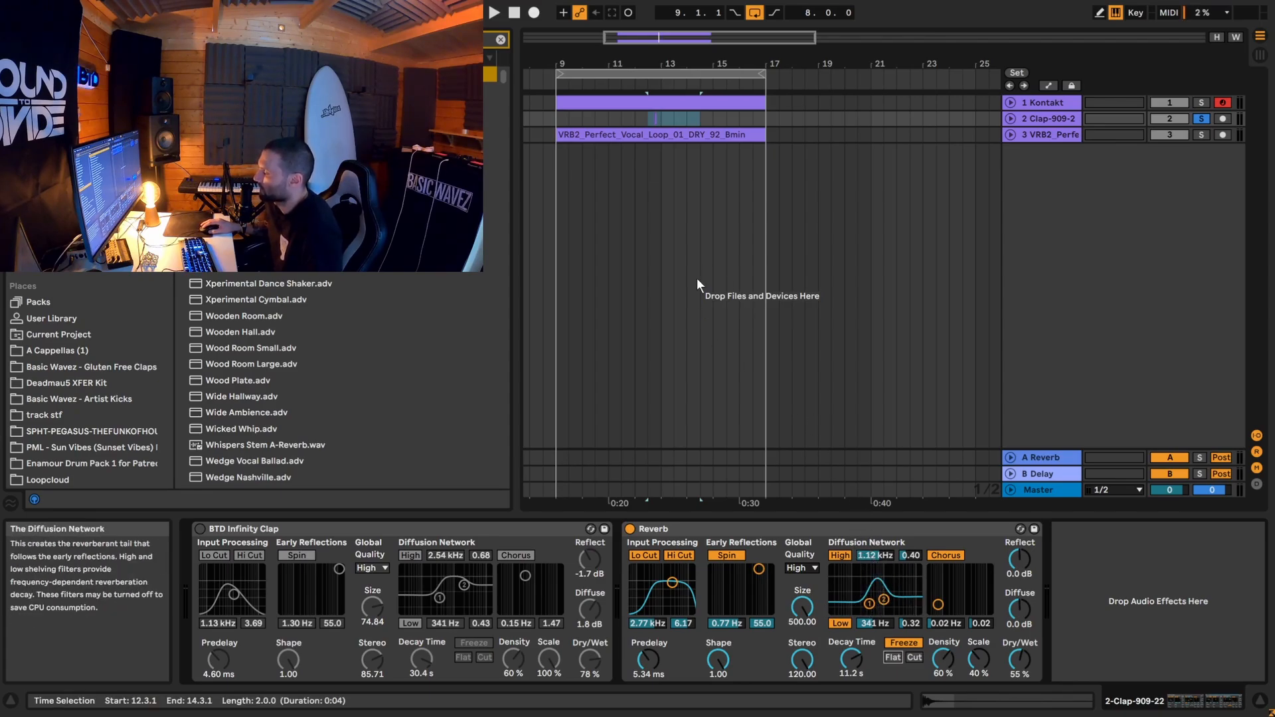
Step: Play the clap from bar 12.3 with Freeze on to compare the reverb with Flat off and on
{"action": "key", "text": "space"}
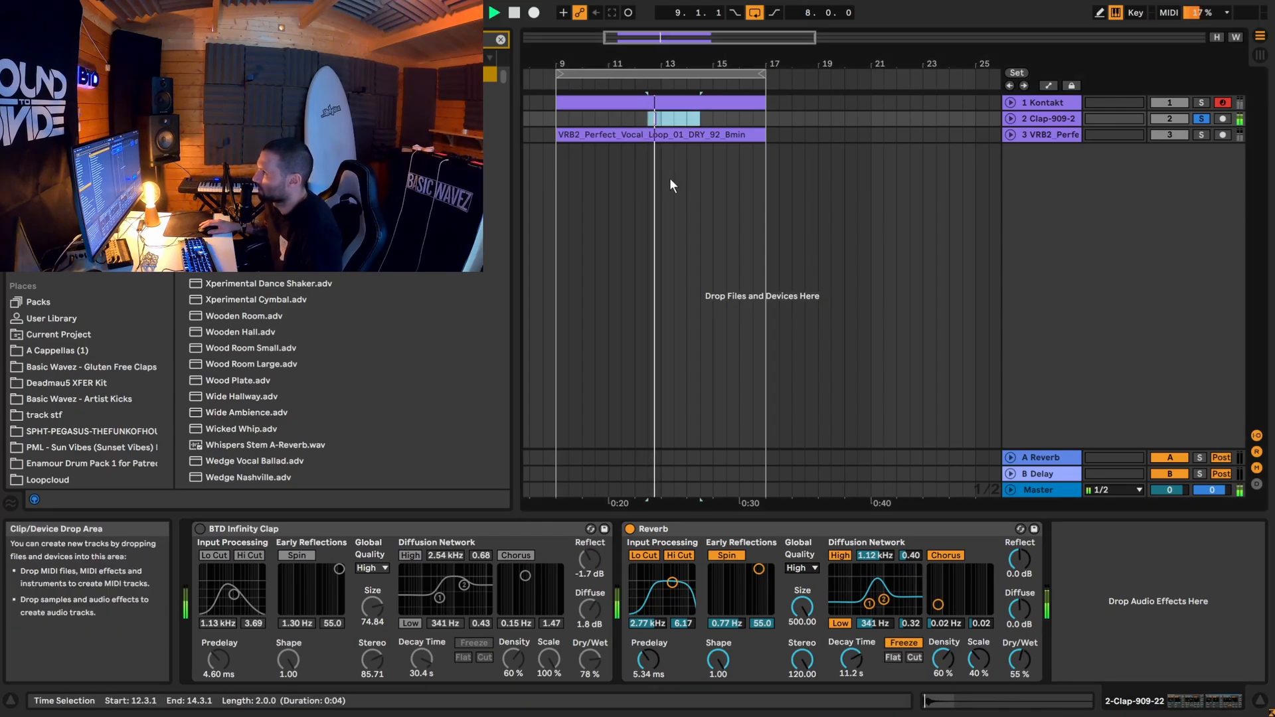
{"action": "left_click_drag", "start_coordinate": [712, 64], "coordinate": [705, 88]}
{"action": "key", "text": "space"}
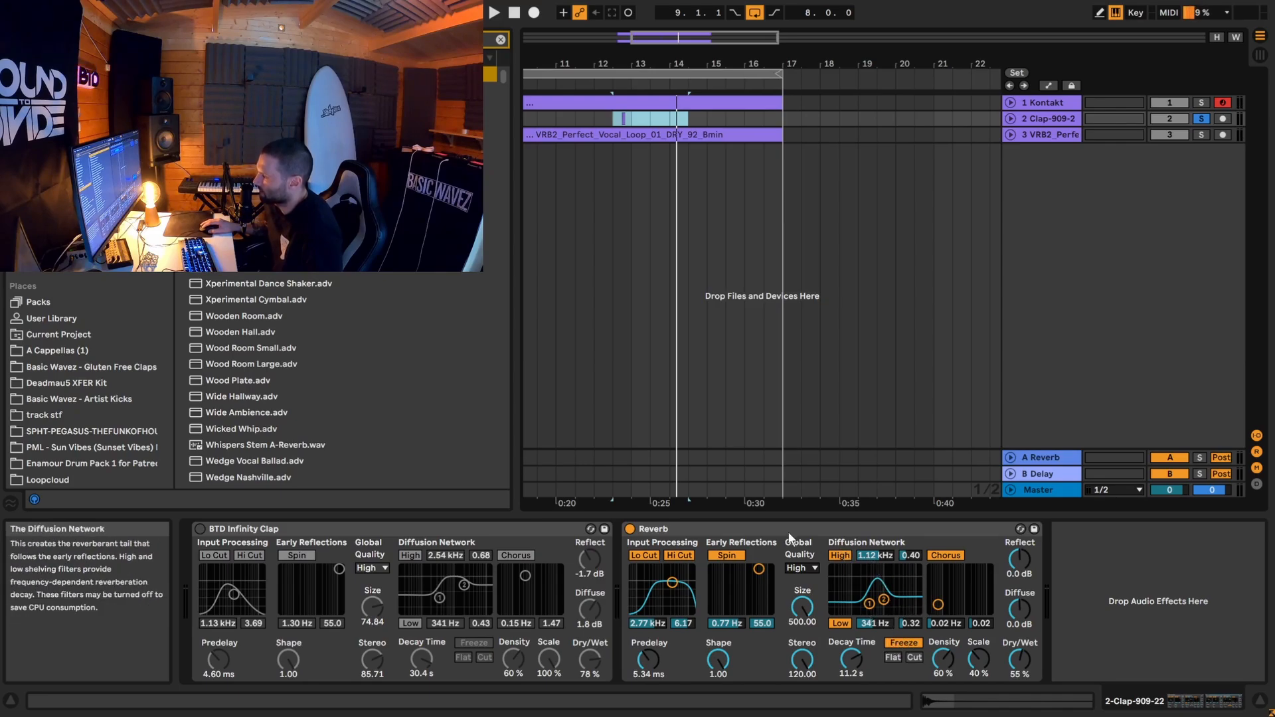
{"action": "left_click", "coordinate": [893, 658]}
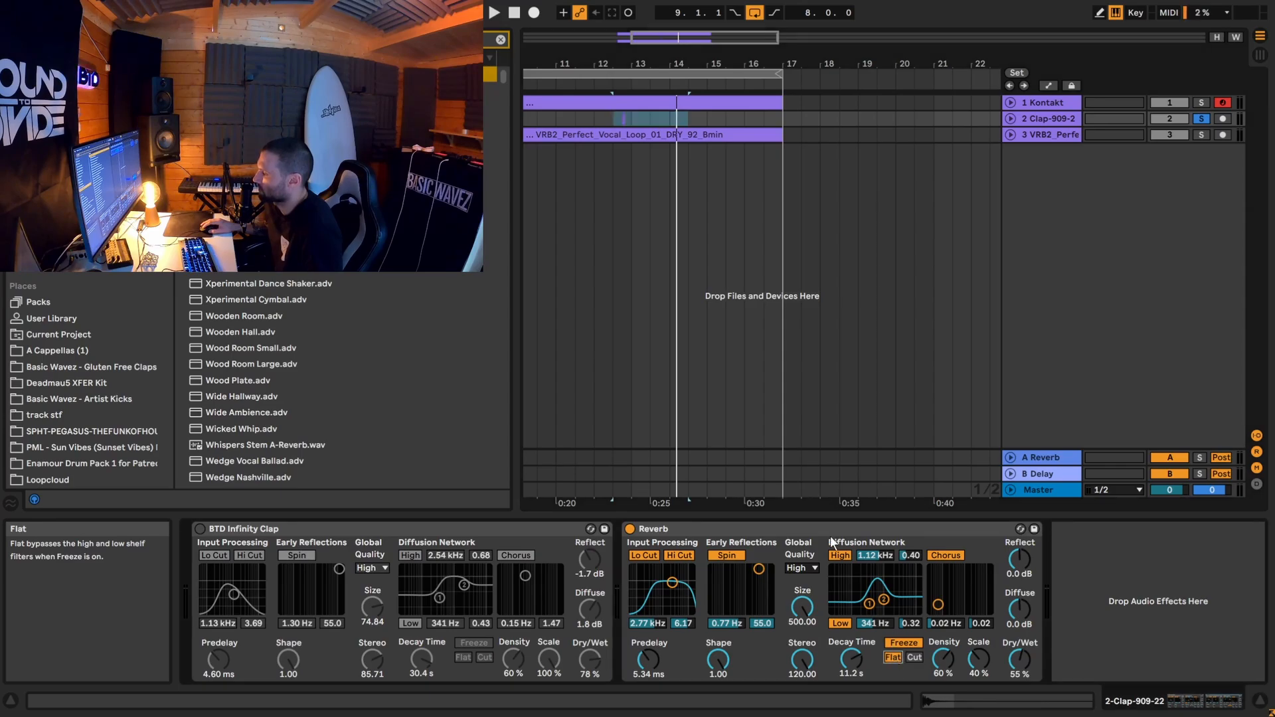
{"action": "left_click", "coordinate": [613, 118]}
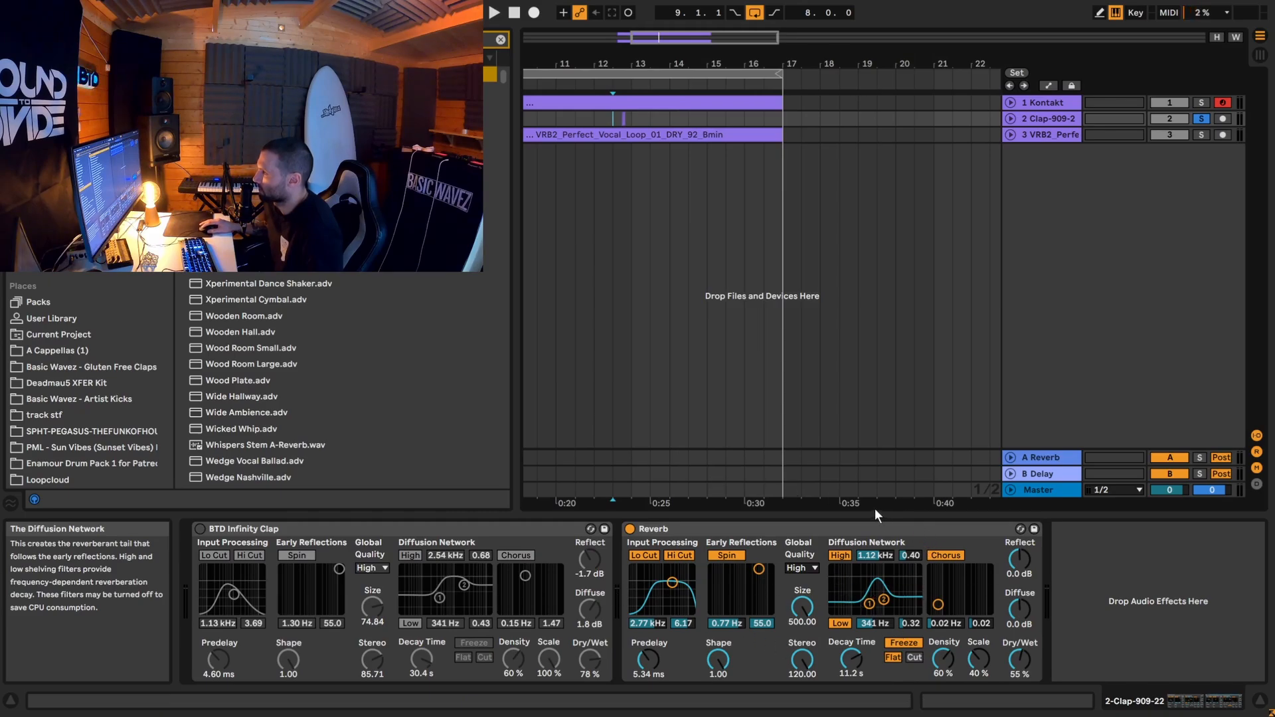
{"action": "key", "text": "space"}
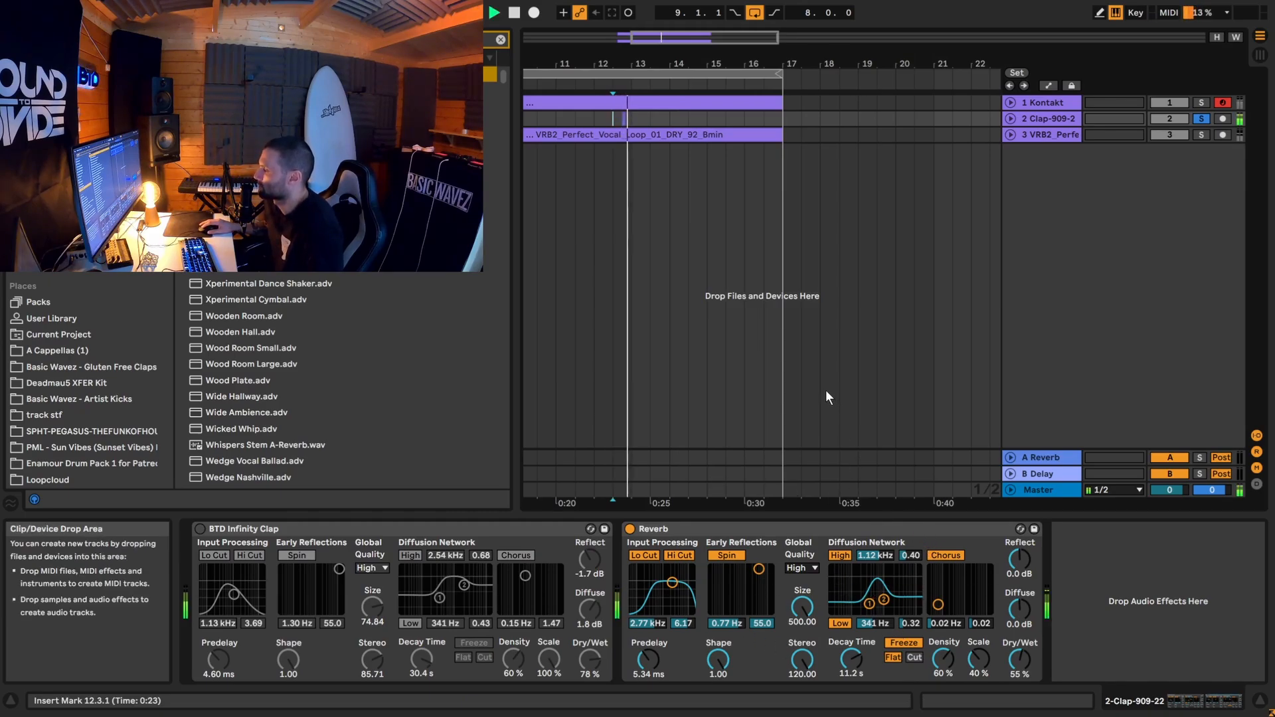
{"action": "left_click", "coordinate": [892, 658]}
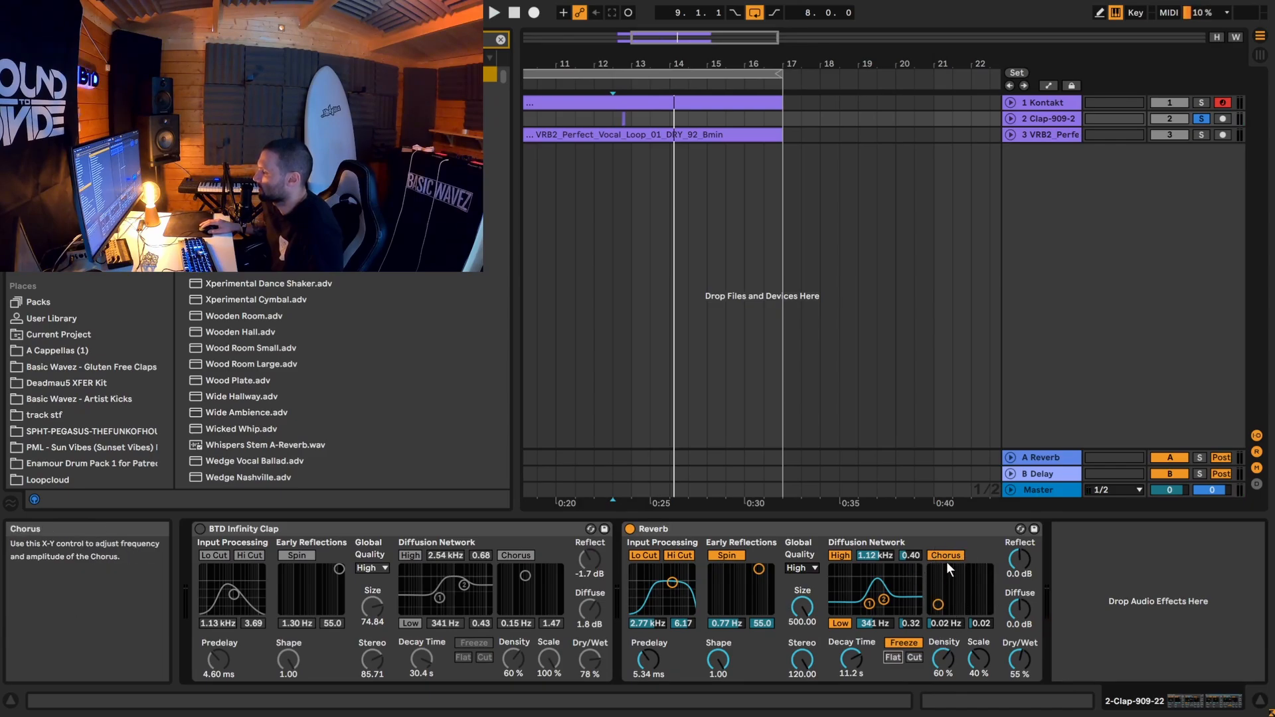
Step: Set the clap Reverb's Chorus to 0.17 Hz and 0.29, and reduce its Size to 0.28
{"action": "mouse_move", "coordinate": [938, 604]}
{"action": "left_mouse_down"}
{"action": "mouse_move", "coordinate": [944, 586]}
{"action": "mouse_move", "coordinate": [956, 591]}
{"action": "mouse_move", "coordinate": [940, 587]}
{"action": "mouse_move", "coordinate": [955, 586]}
{"action": "left_mouse_up"}
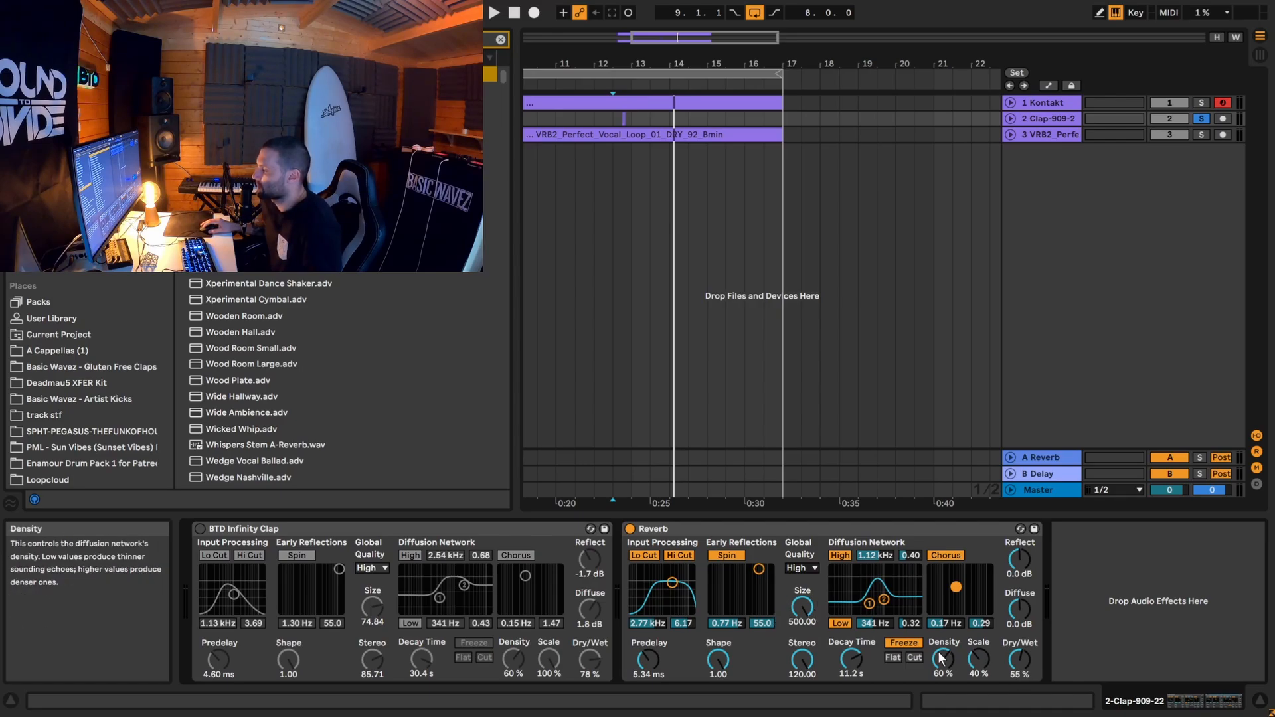
{"action": "left_click_drag", "start_coordinate": [805, 608], "coordinate": [805, 690]}
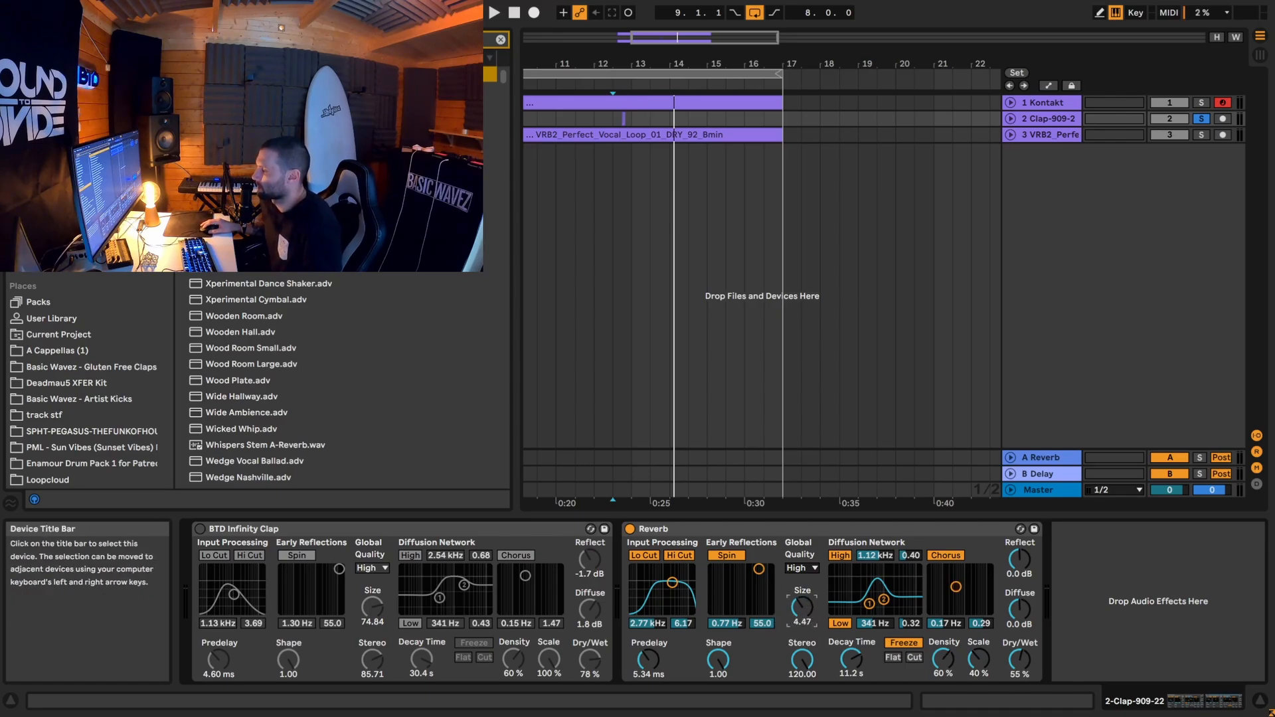
{"action": "left_click_drag", "start_coordinate": [806, 609], "coordinate": [805, 628]}
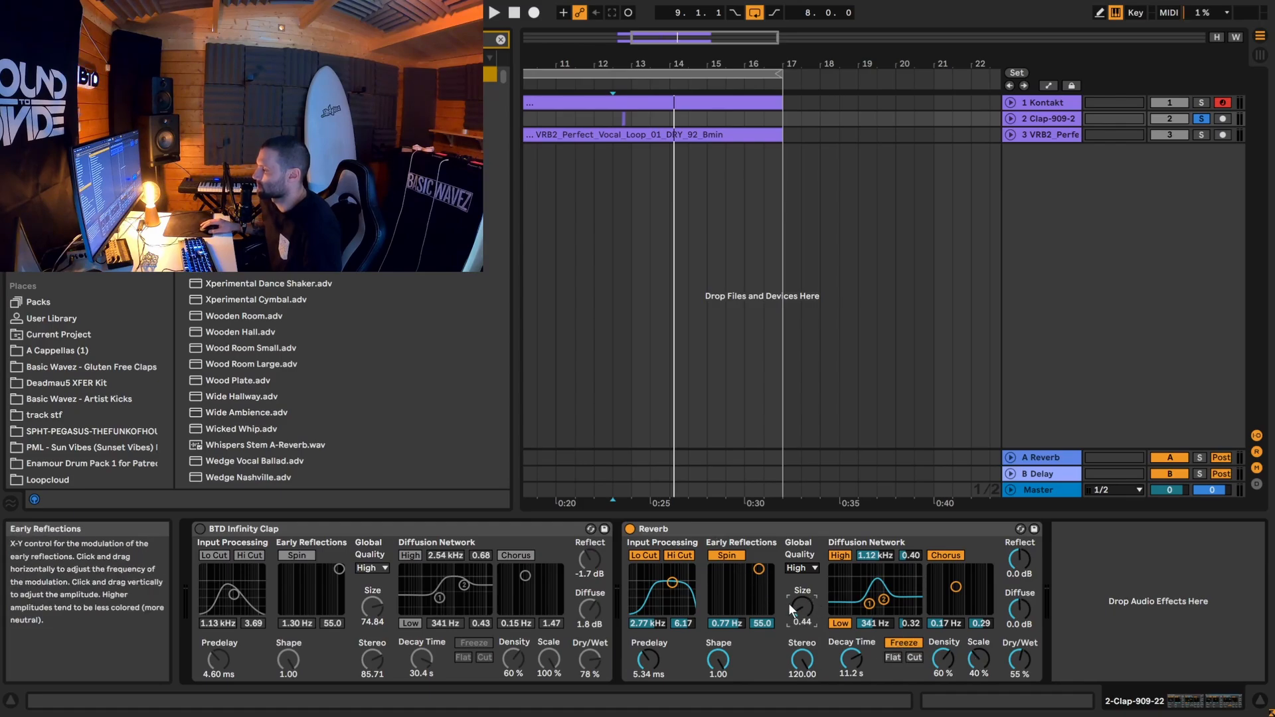
Step: Try the clap Reverb's Scale at 47 % and Density at 96 %, and play the clap
{"action": "left_click_drag", "start_coordinate": [978, 659], "coordinate": [979, 635]}
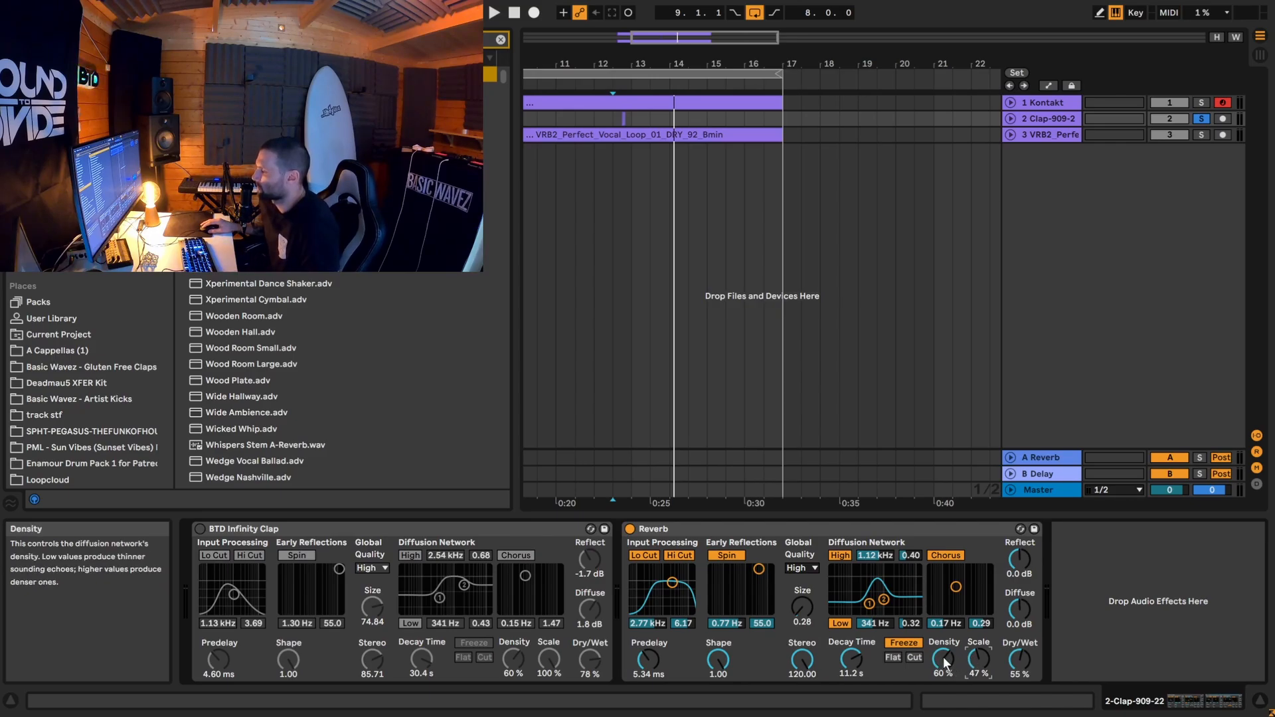
{"action": "mouse_move", "coordinate": [945, 661]}
{"action": "left_mouse_down"}
{"action": "mouse_move", "coordinate": [946, 711]}
{"action": "mouse_move", "coordinate": [946, 650]}
{"action": "left_mouse_up"}
{"action": "key", "text": "space"}
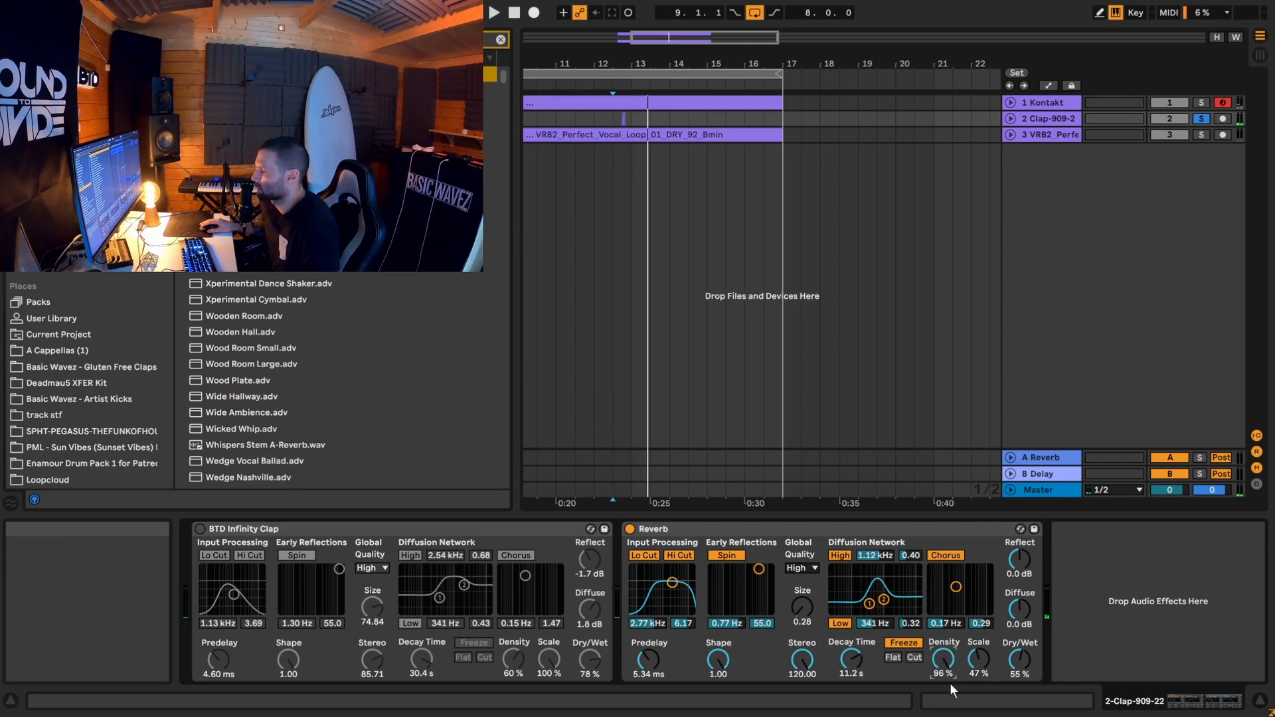
{"action": "key", "text": "space"}
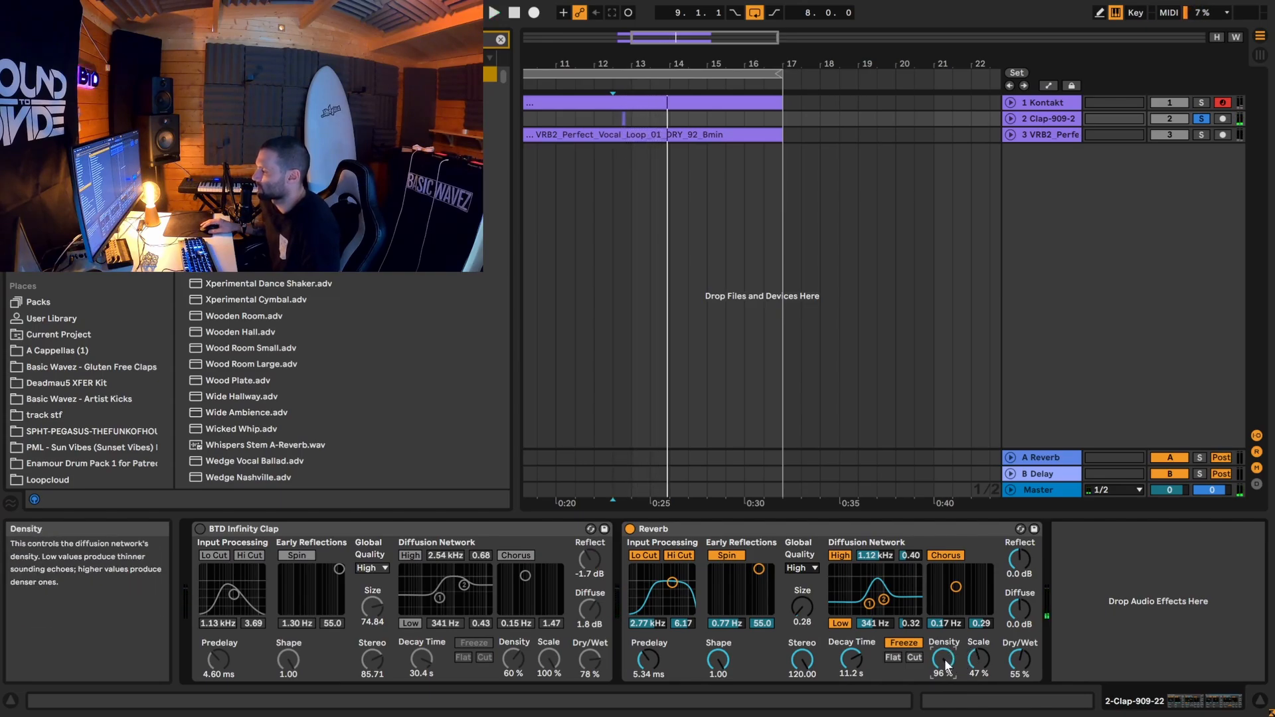
Step: Compare the clap Reverb's Density at 39 % and 96 % with Scale at 100 % during playback
{"action": "left_click_drag", "start_coordinate": [947, 666], "coordinate": [982, 591]}
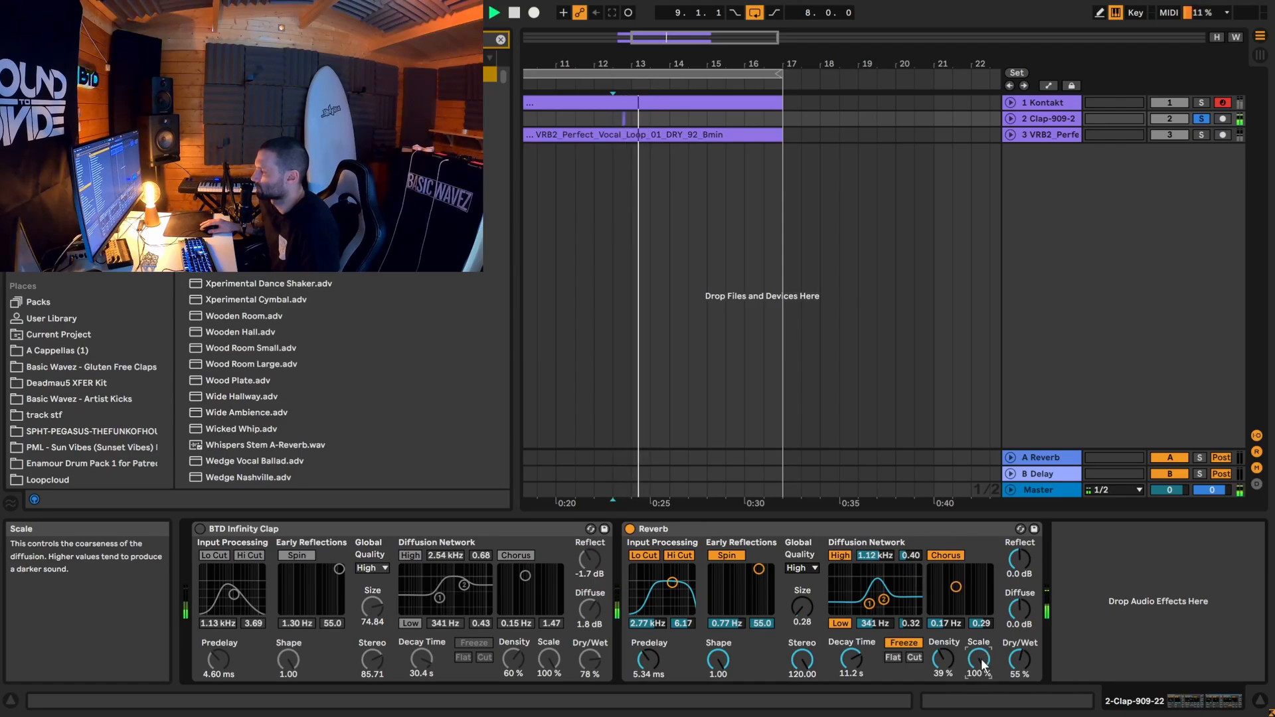
{"action": "left_click_drag", "start_coordinate": [945, 660], "coordinate": [945, 608]}
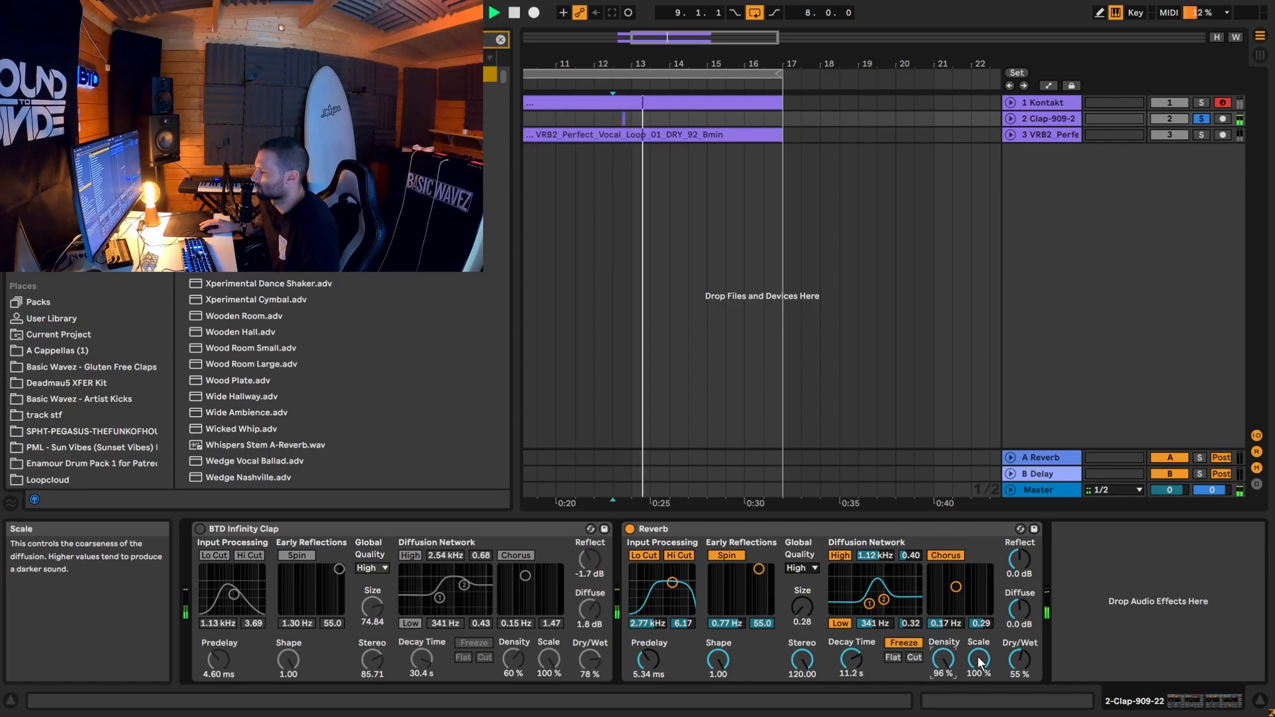
{"action": "left_click_drag", "start_coordinate": [977, 662], "coordinate": [978, 591]}
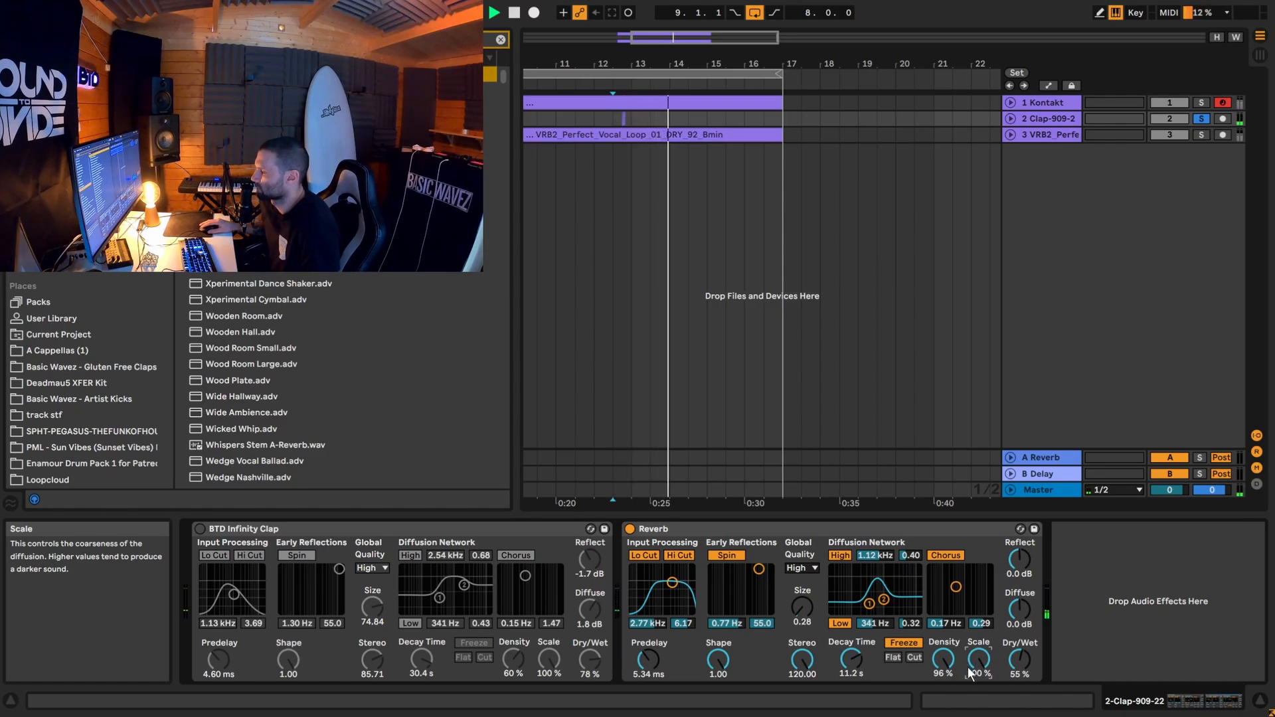
{"action": "key", "text": "space"}
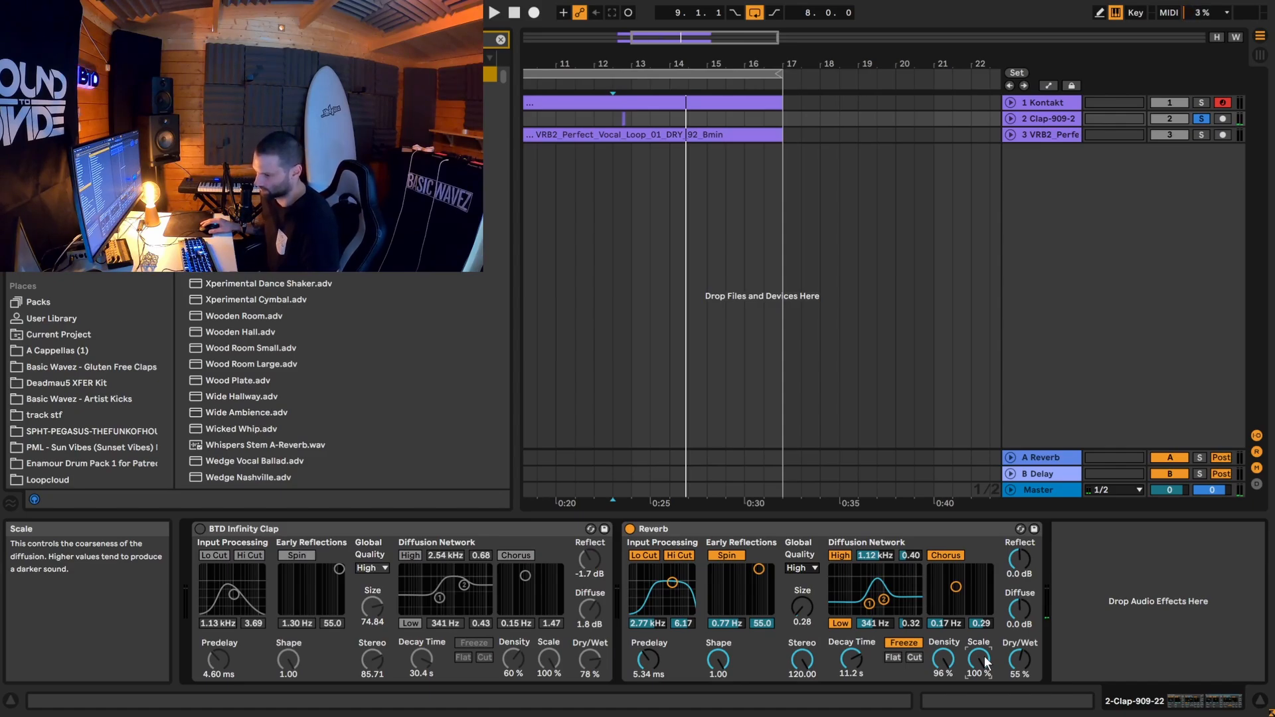
Step: Set the clap Reverb's Size to 24.84, Density to 0.1 % and Scale to 100 %, and audition the clap
{"action": "left_click_drag", "start_coordinate": [980, 661], "coordinate": [954, 702]}
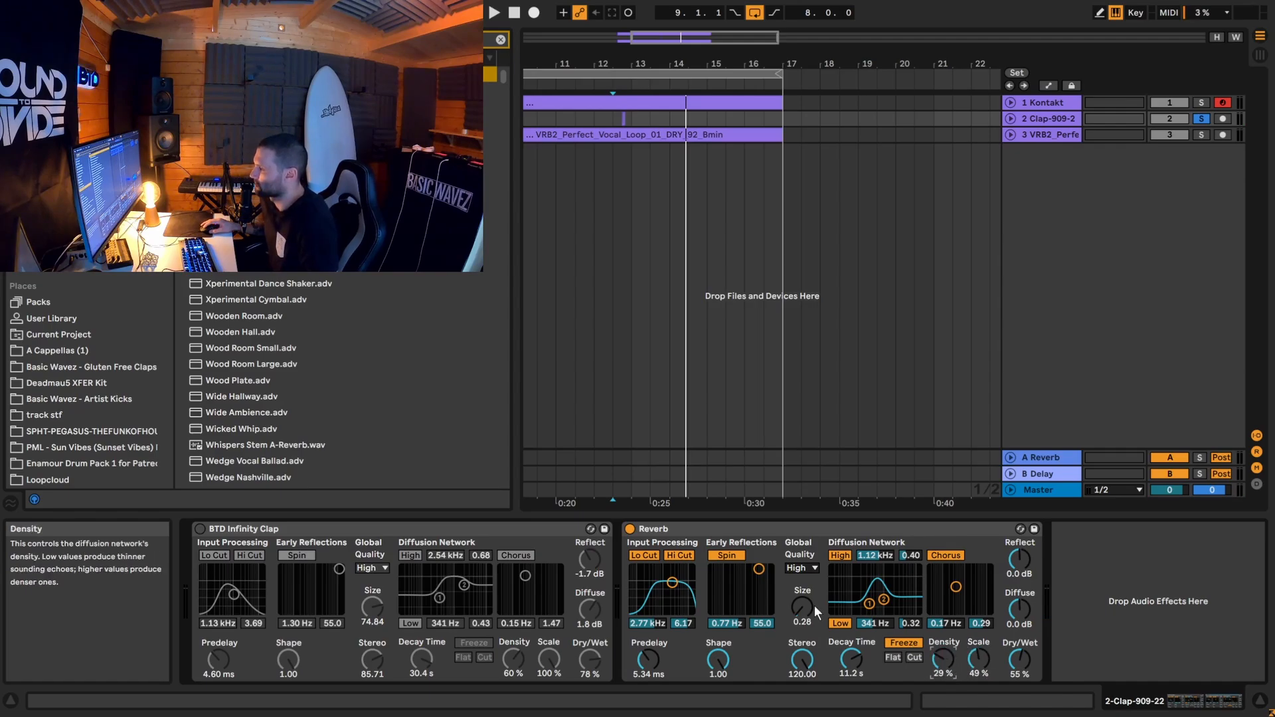
{"action": "mouse_move", "coordinate": [802, 605]}
{"action": "left_mouse_down"}
{"action": "mouse_move", "coordinate": [803, 591]}
{"action": "mouse_move", "coordinate": [811, 601]}
{"action": "left_mouse_up"}
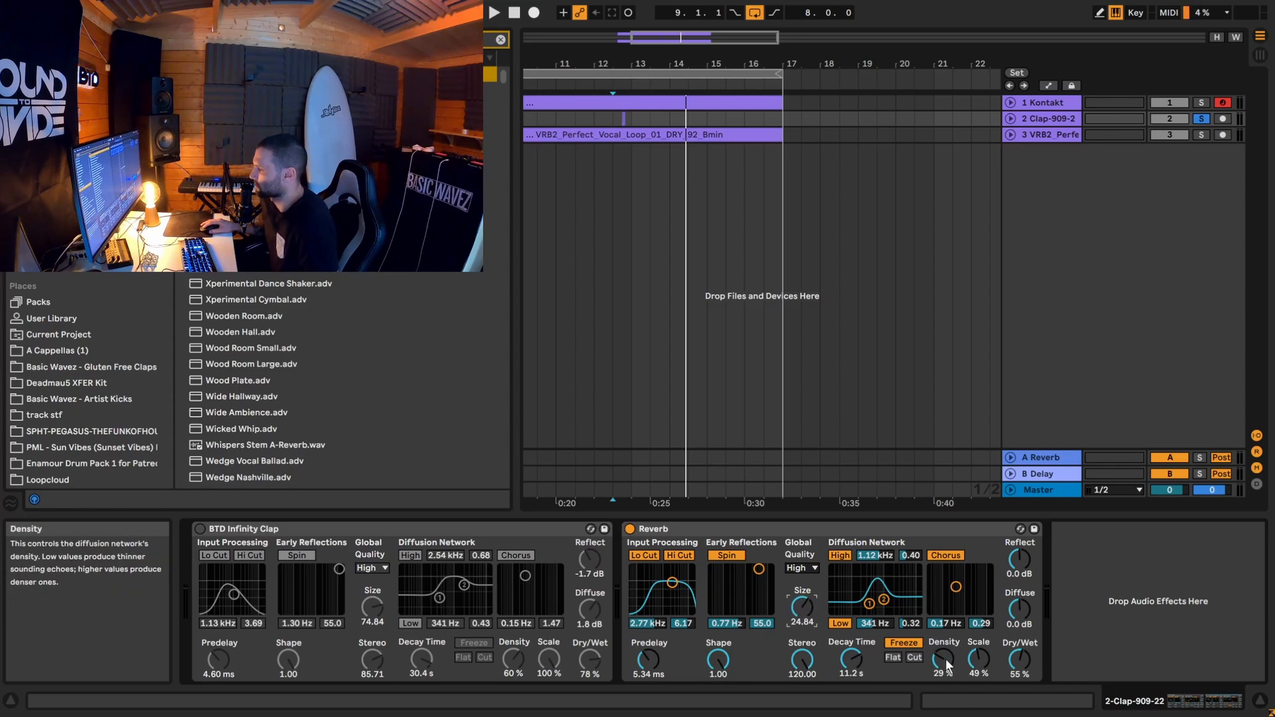
{"action": "mouse_move", "coordinate": [946, 659]}
{"action": "left_mouse_down"}
{"action": "mouse_move", "coordinate": [978, 637]}
{"action": "mouse_move", "coordinate": [947, 686]}
{"action": "mouse_move", "coordinate": [982, 644]}
{"action": "left_mouse_up"}
{"action": "key", "text": "space"}
{"action": "key", "text": "space"}
{"action": "key", "text": "space"}
{"action": "key", "text": "space"}
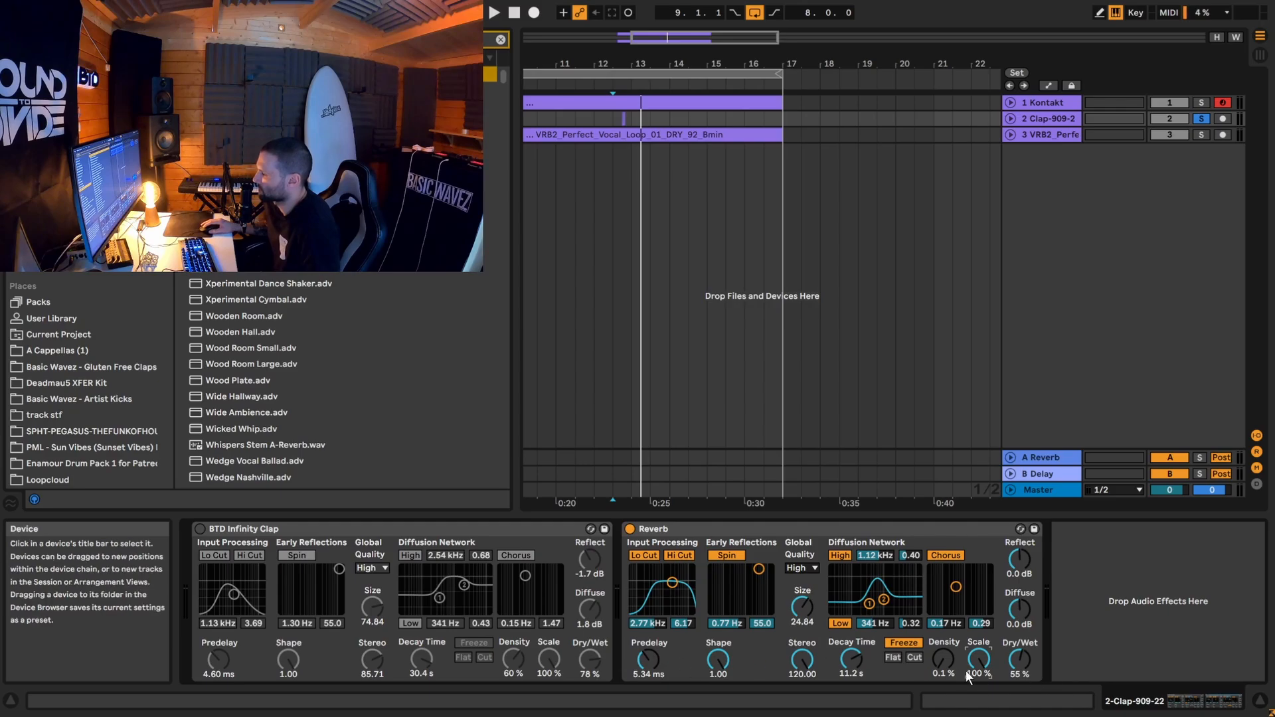
{"action": "key", "text": "space"}
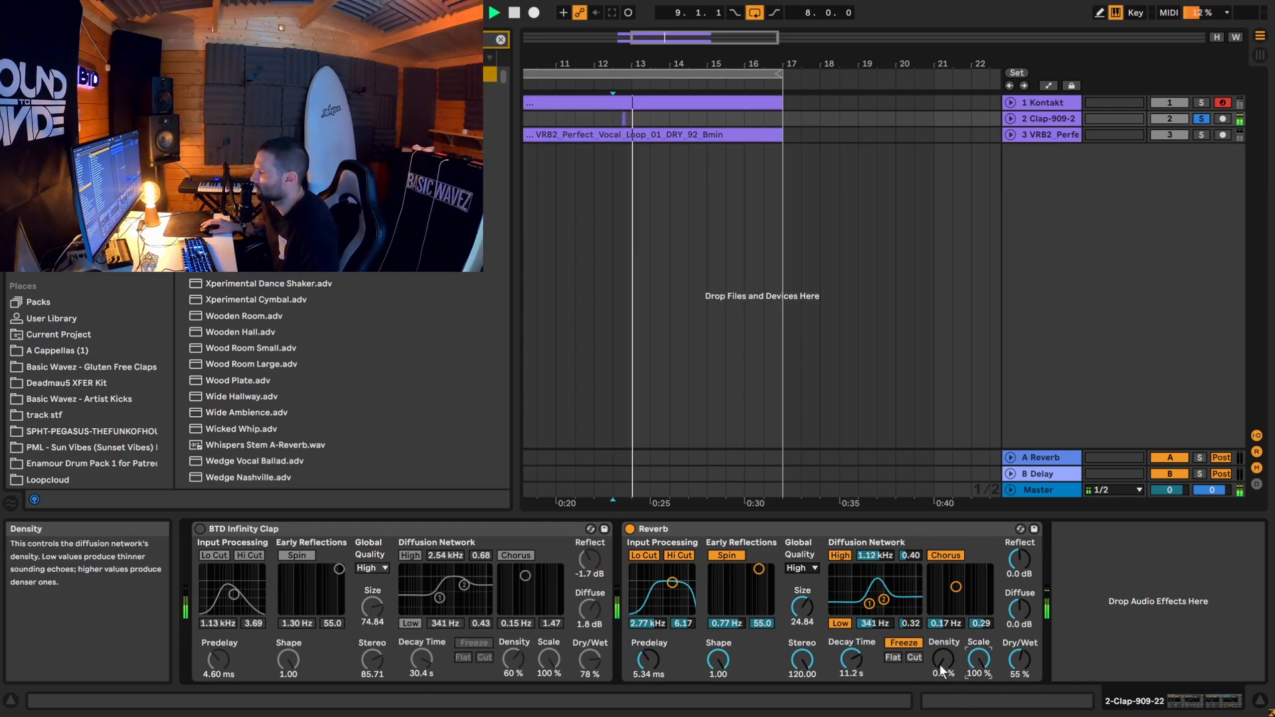
Step: Vary the clap Reverb's Density and Scale between playbacks, ending at 0.1 % and 100 %
{"action": "mouse_move", "coordinate": [939, 665]}
{"action": "left_mouse_down"}
{"action": "mouse_move", "coordinate": [939, 624]}
{"action": "mouse_move", "coordinate": [950, 666]}
{"action": "left_mouse_up"}
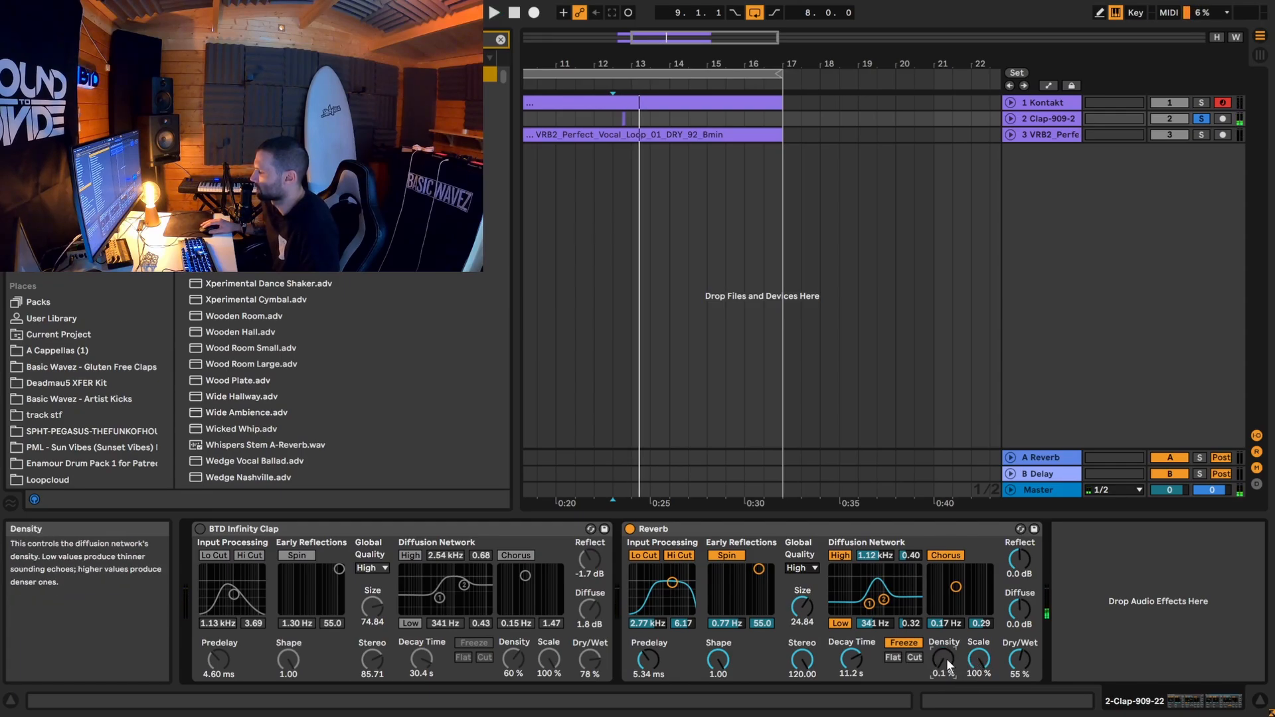
{"action": "left_click_drag", "start_coordinate": [944, 659], "coordinate": [944, 711]}
{"action": "key", "text": "space"}
{"action": "mouse_move", "coordinate": [979, 662]}
{"action": "left_mouse_down"}
{"action": "mouse_move", "coordinate": [986, 695]}
{"action": "mouse_move", "coordinate": [985, 609]}
{"action": "left_mouse_up"}
{"action": "key", "text": "space"}
{"action": "key", "text": "space"}
{"action": "key", "text": "space"}
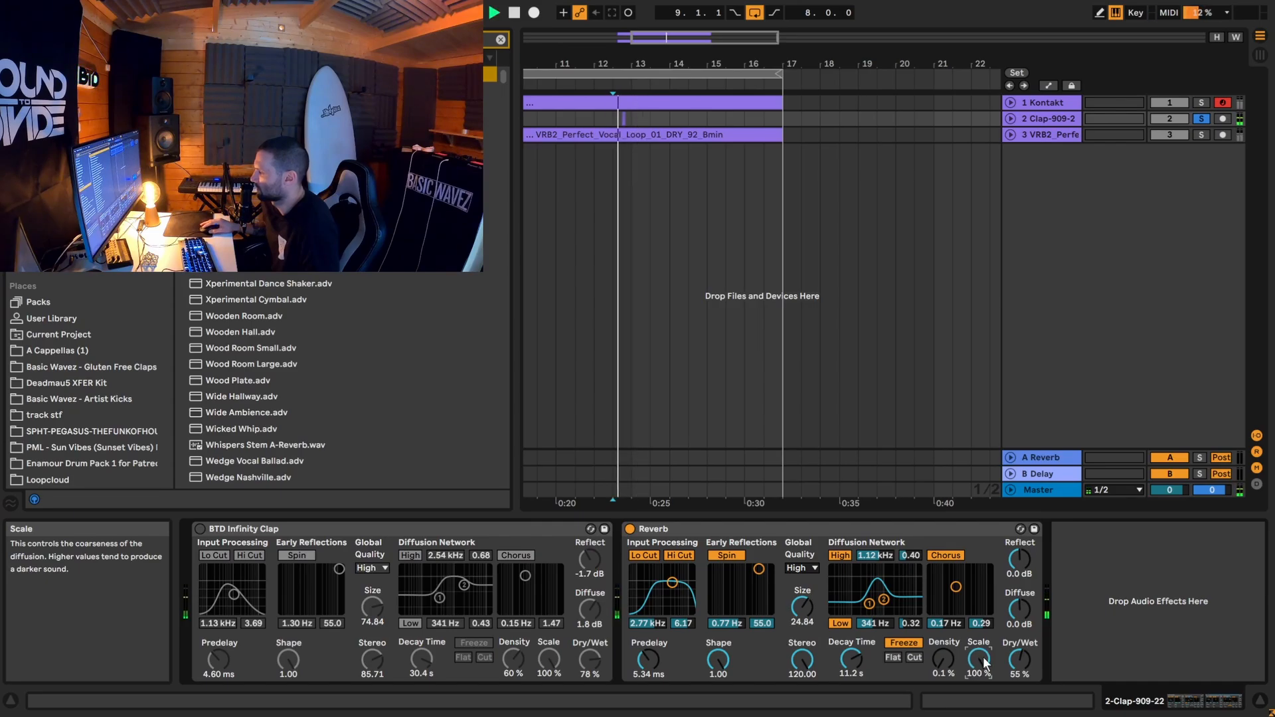
{"action": "key", "text": "space"}
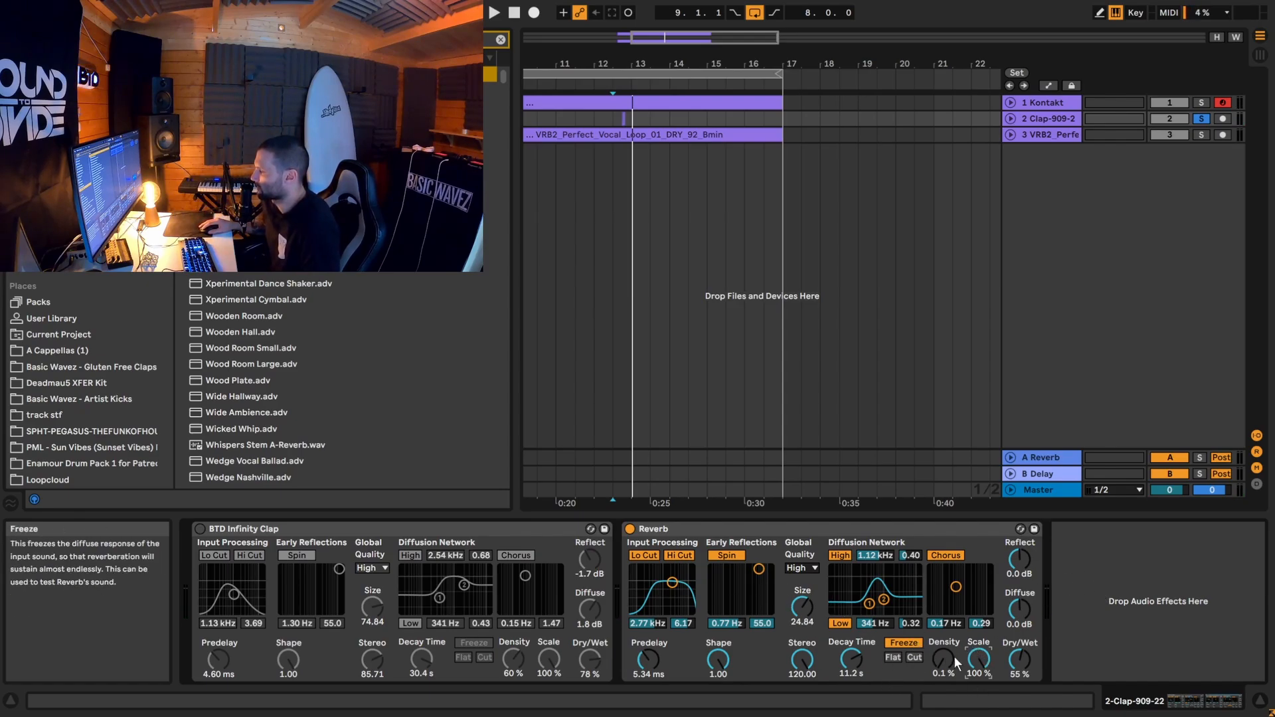
Step: Set the clap Reverb's Size to 29.85
{"action": "left_click_drag", "start_coordinate": [805, 608], "coordinate": [805, 603]}
{"action": "left_click", "coordinate": [973, 666]}
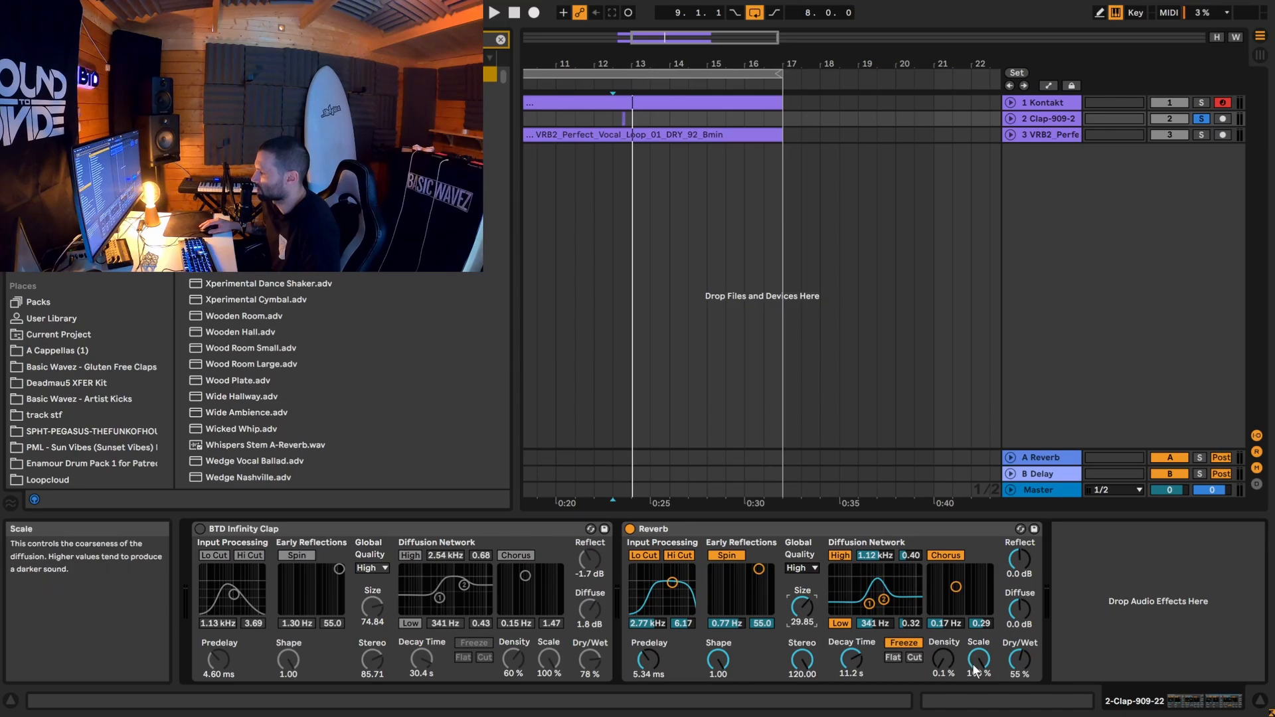
{"action": "left_click", "coordinate": [944, 661]}
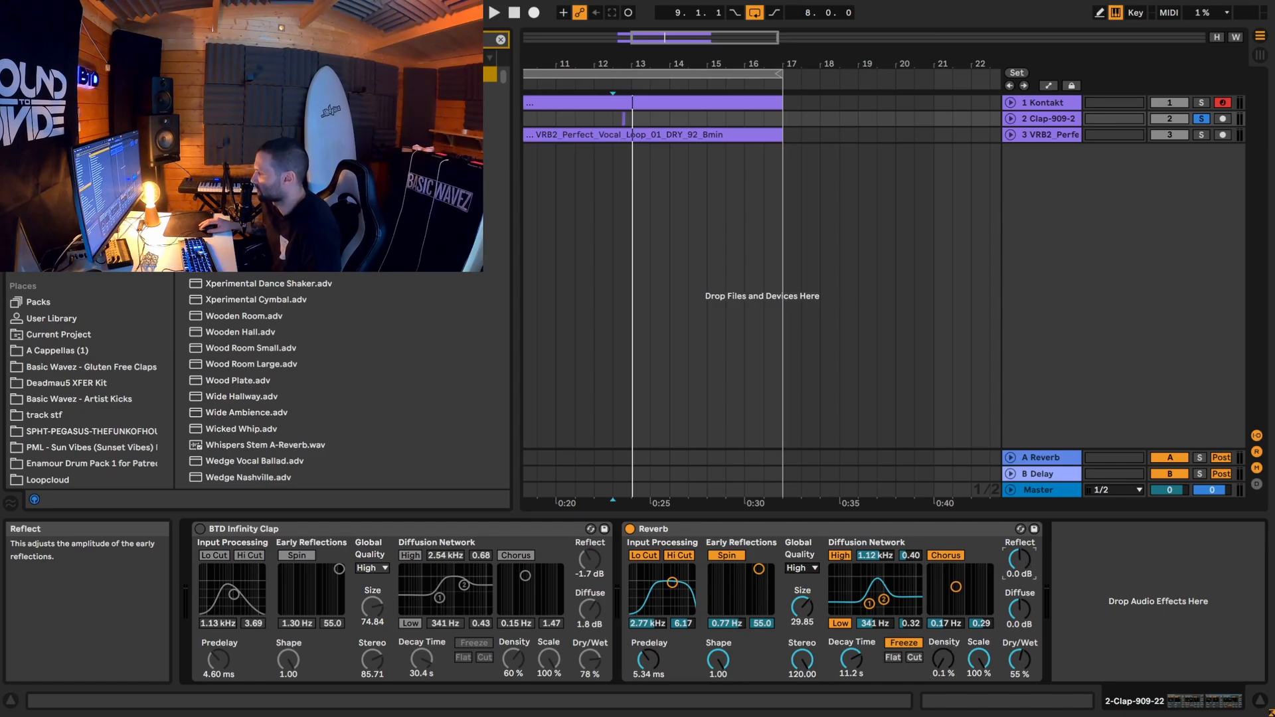
Step: Compare the clap with the Reverb's Reflect level at -30 dB and at 6.0 dB
{"action": "left_click_drag", "start_coordinate": [1021, 562], "coordinate": [1022, 568]}
{"action": "key", "text": "space"}
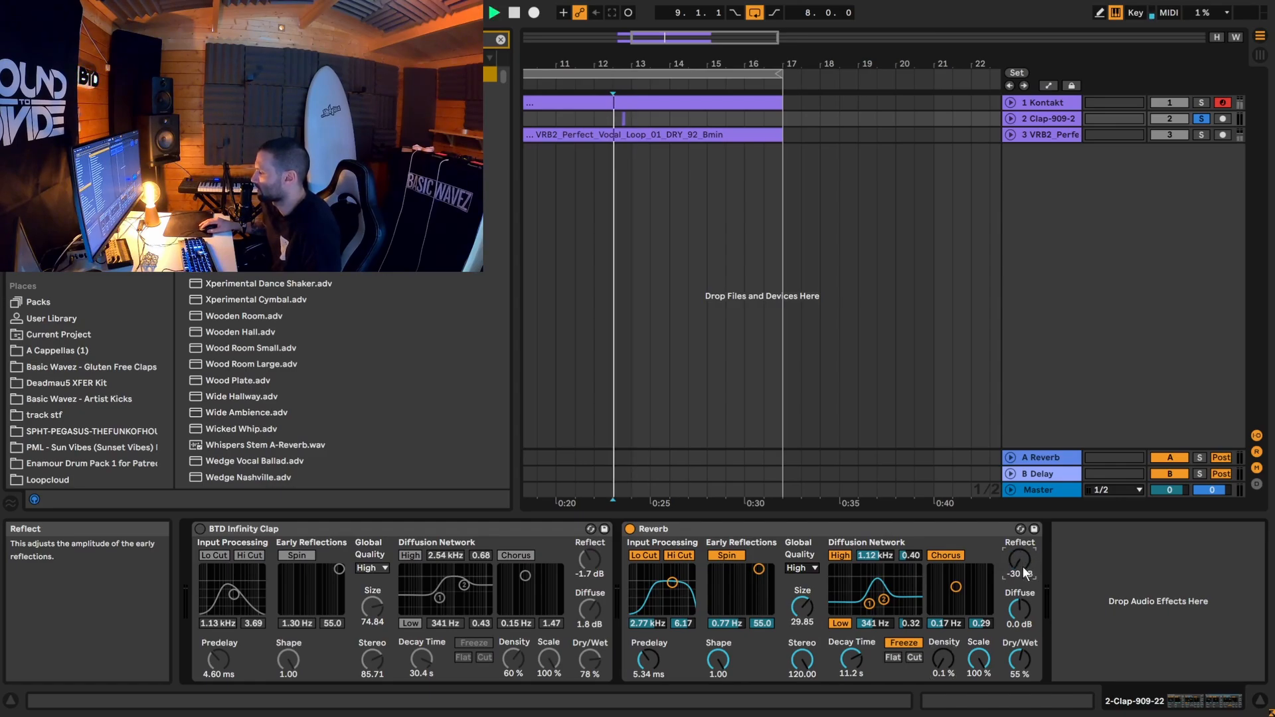
{"action": "key", "text": "space"}
{"action": "mouse_move", "coordinate": [1019, 561]}
{"action": "left_mouse_down"}
{"action": "mouse_move", "coordinate": [1018, 531]}
{"action": "mouse_move", "coordinate": [1019, 548]}
{"action": "left_mouse_up"}
{"action": "key", "text": "space"}
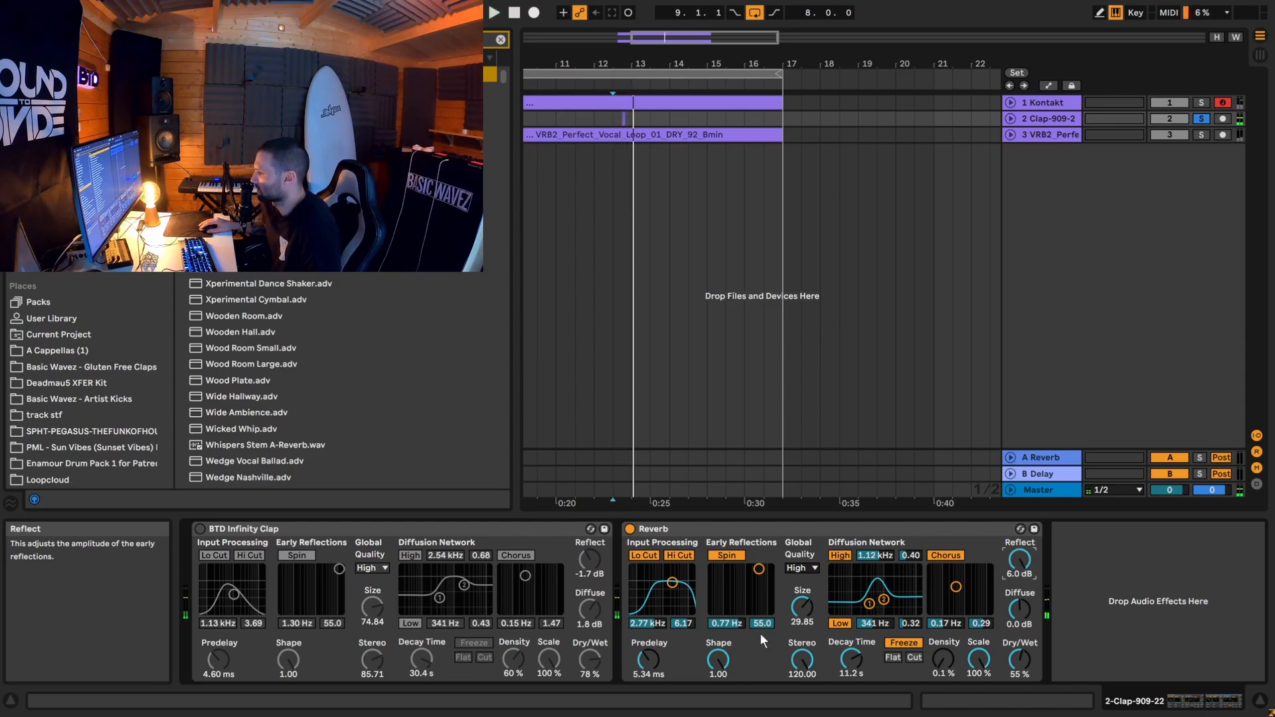
Step: Set the clap Reverb's Scale to 37 %, audition the clap with Reflect at -30 dB, and raise Reflect to 2.9 dB
{"action": "left_click_drag", "start_coordinate": [979, 660], "coordinate": [979, 674]}
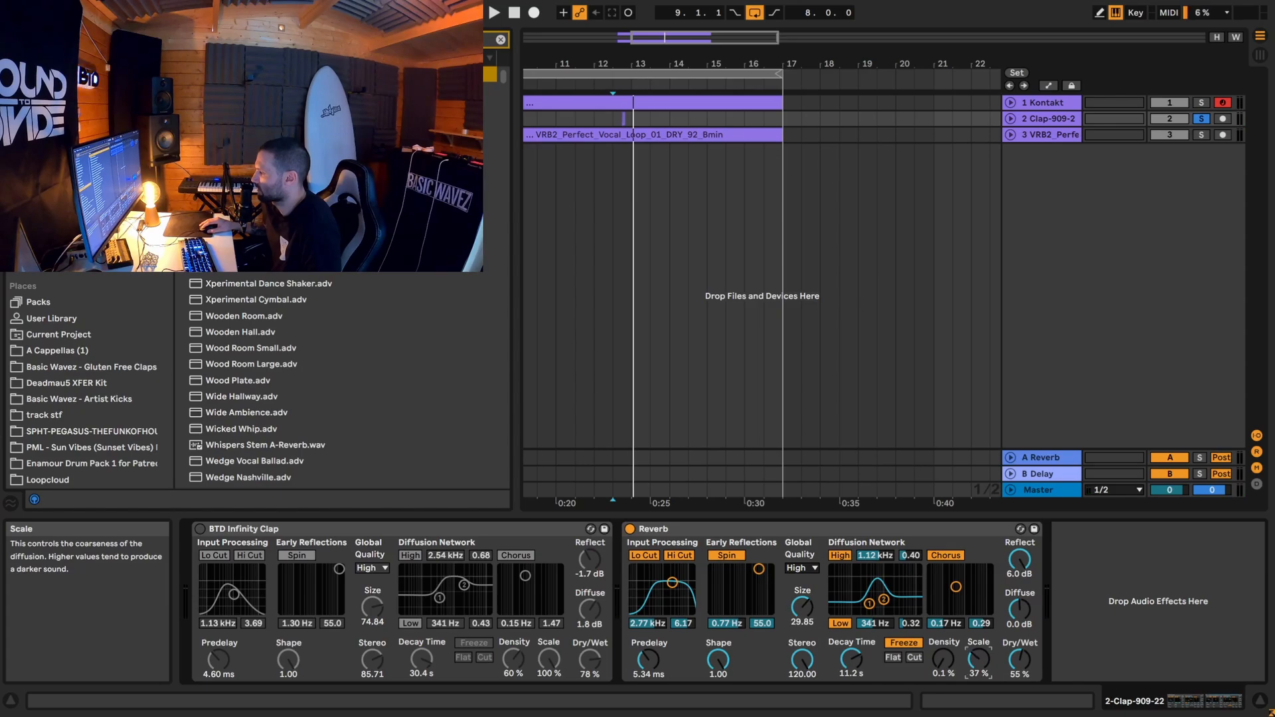
{"action": "left_click_drag", "start_coordinate": [1020, 560], "coordinate": [1019, 613]}
{"action": "key", "text": "space"}
{"action": "key", "text": "space"}
{"action": "key", "text": "space"}
{"action": "key", "text": "space"}
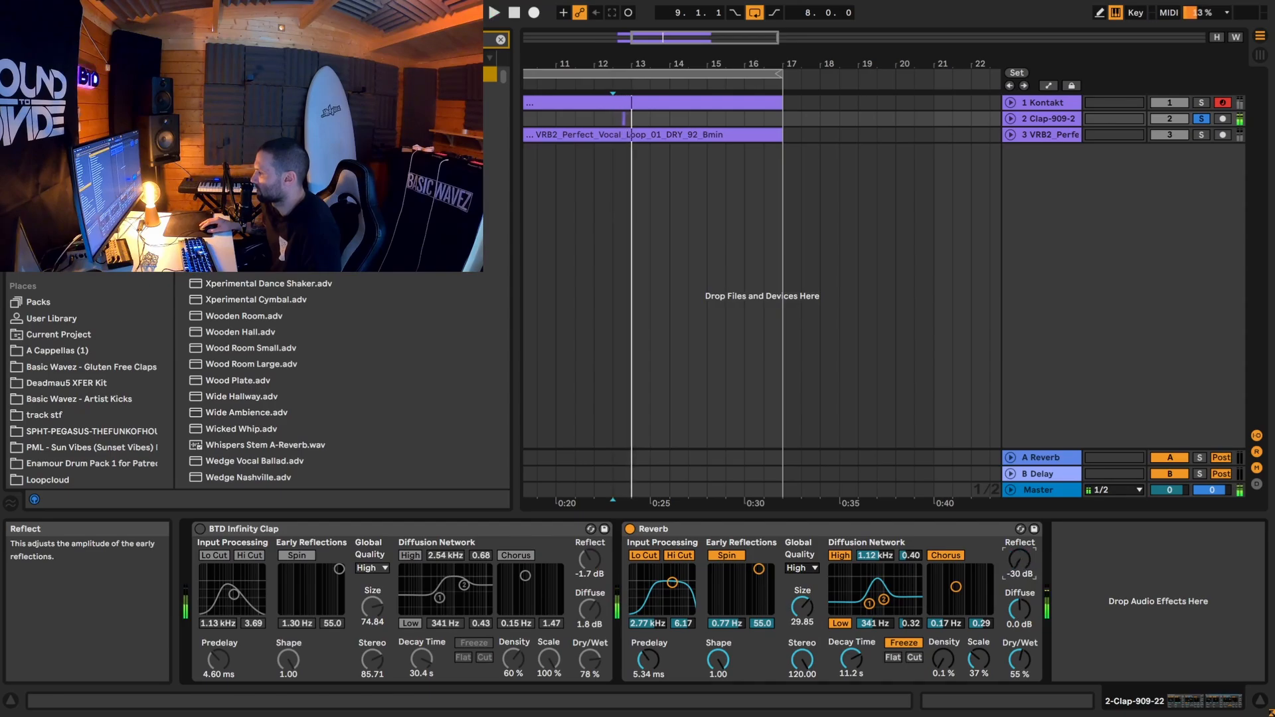
{"action": "left_click_drag", "start_coordinate": [1020, 560], "coordinate": [1019, 508]}
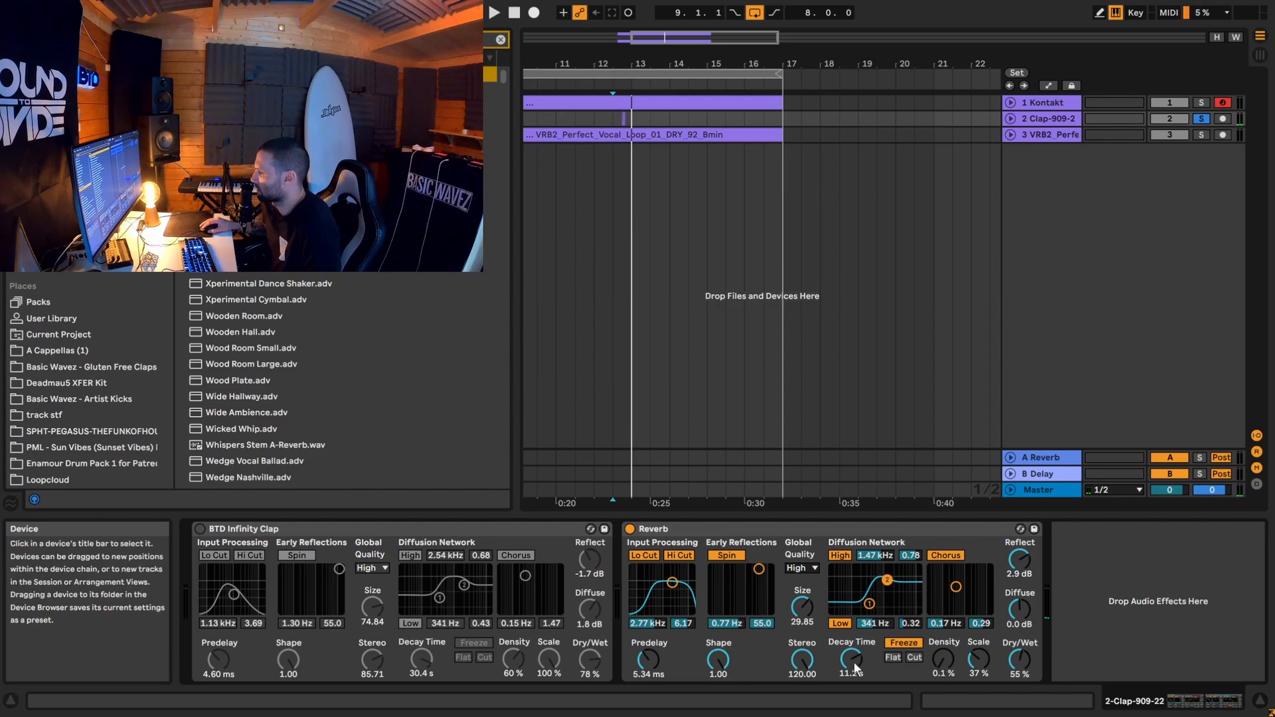
Step: Set the clap Reverb's Decay Time to 3.79 s, turn off Freeze, and audition the clap
{"action": "left_click_drag", "start_coordinate": [852, 660], "coordinate": [853, 691]}
{"action": "left_click", "coordinate": [911, 640]}
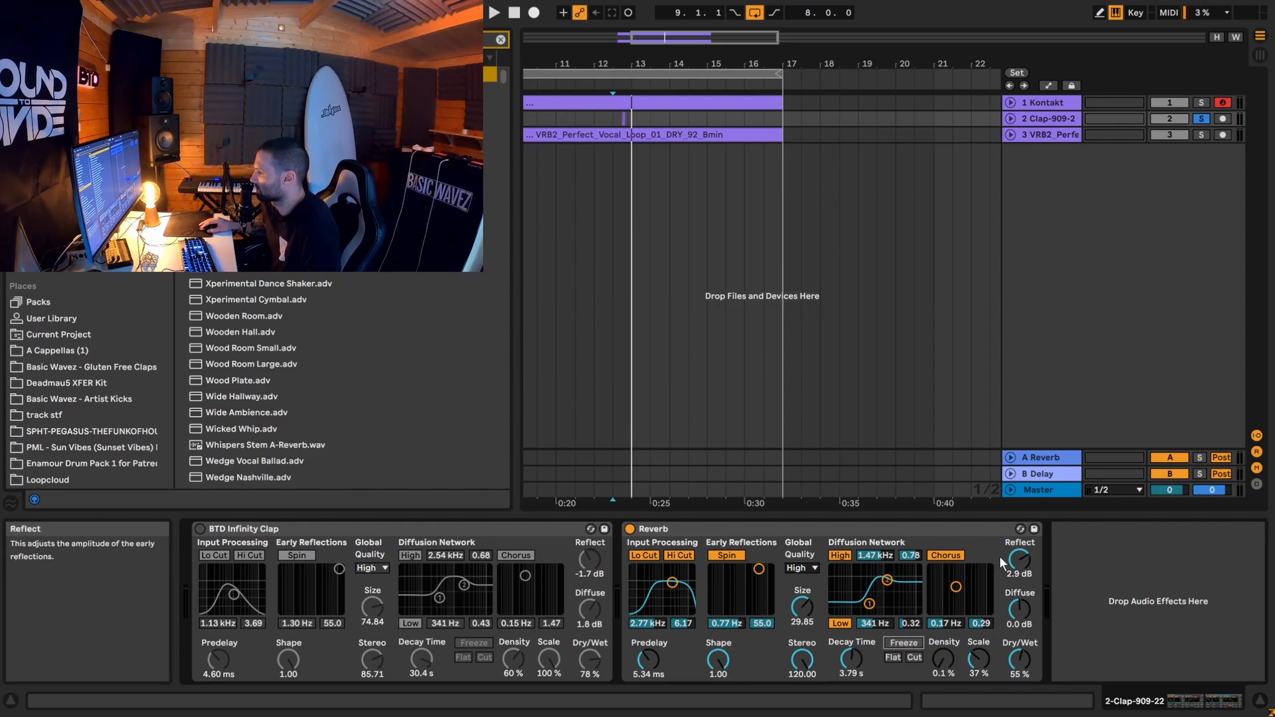
{"action": "left_click", "coordinate": [1020, 561]}
{"action": "key", "text": "space"}
{"action": "key", "text": "space"}
Step: Audition the clap with the Reverb's Reflect level lowered, then raise Reflect to -1.5 dB and listen again
{"action": "left_click_drag", "start_coordinate": [1019, 562], "coordinate": [1019, 654]}
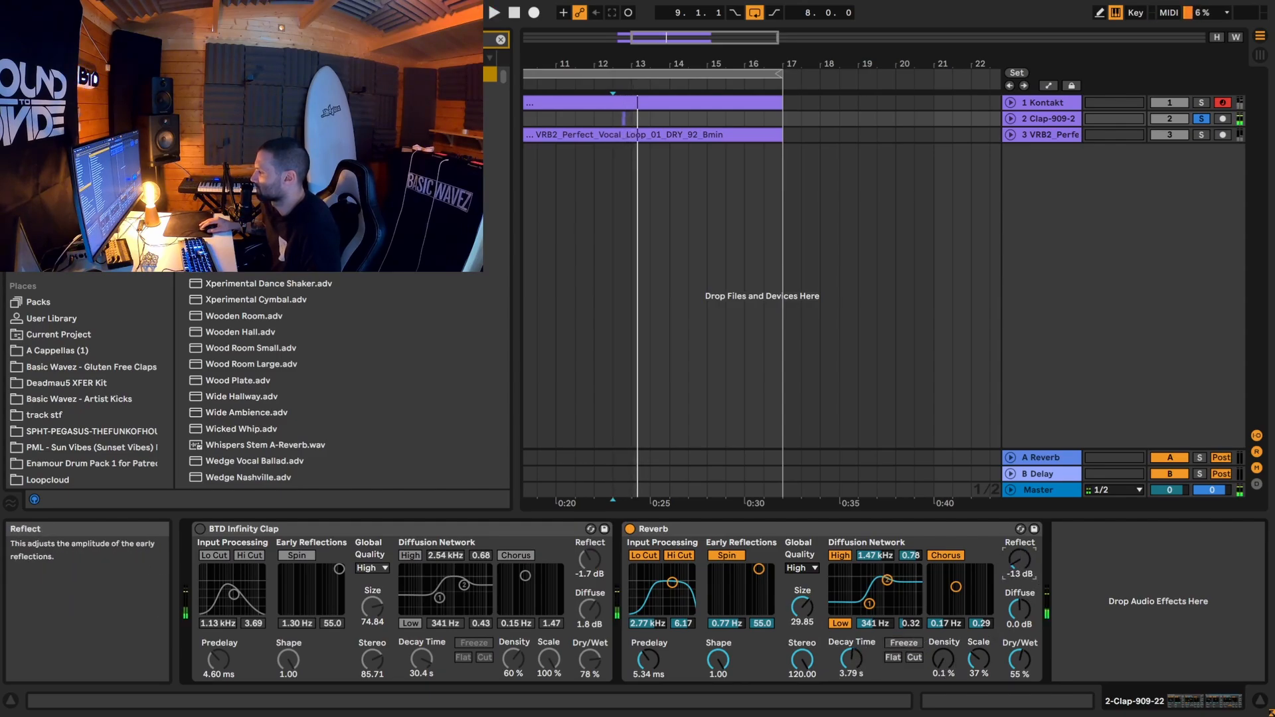
{"action": "key", "text": "space"}
{"action": "left_click_drag", "start_coordinate": [1020, 562], "coordinate": [1019, 491]}
{"action": "key", "text": "space"}
{"action": "key", "text": "space"}
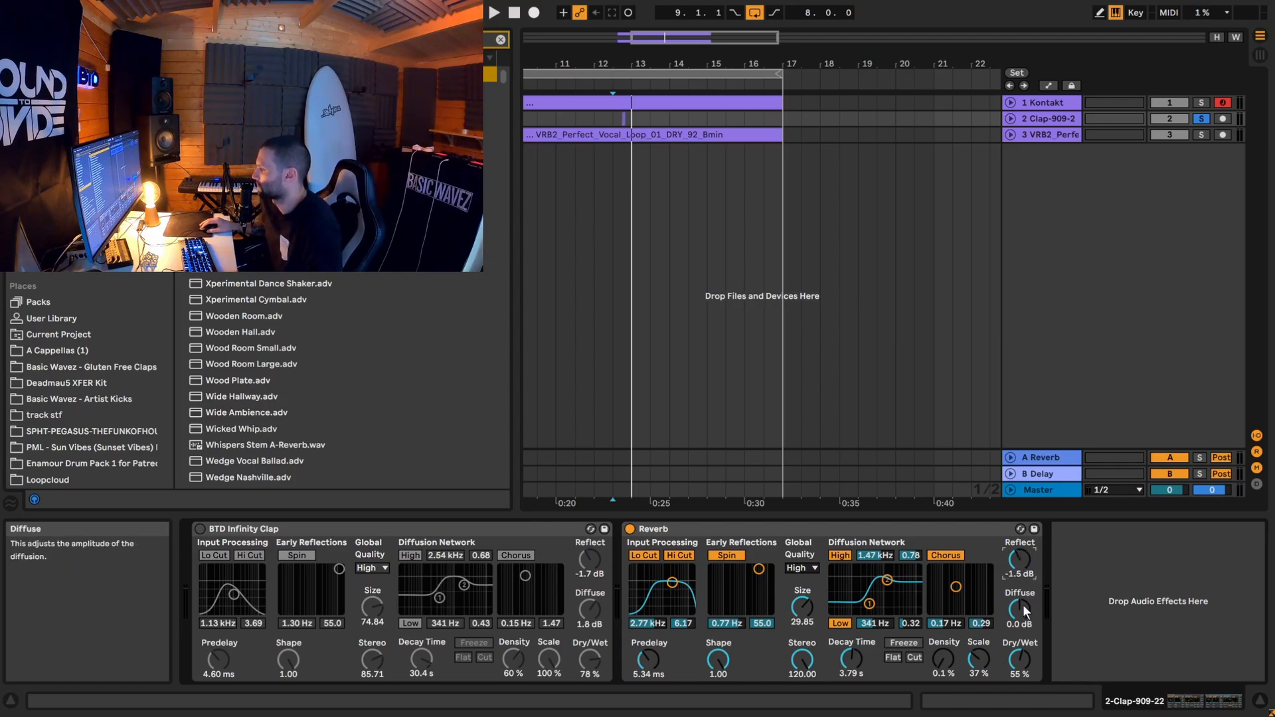
Step: Compare the clap with the Reverb's Diffuse level at -30 dB and 6.0 dB, and reset Diffuse to 0.0 dB
{"action": "left_click_drag", "start_coordinate": [1020, 560], "coordinate": [1020, 634]}
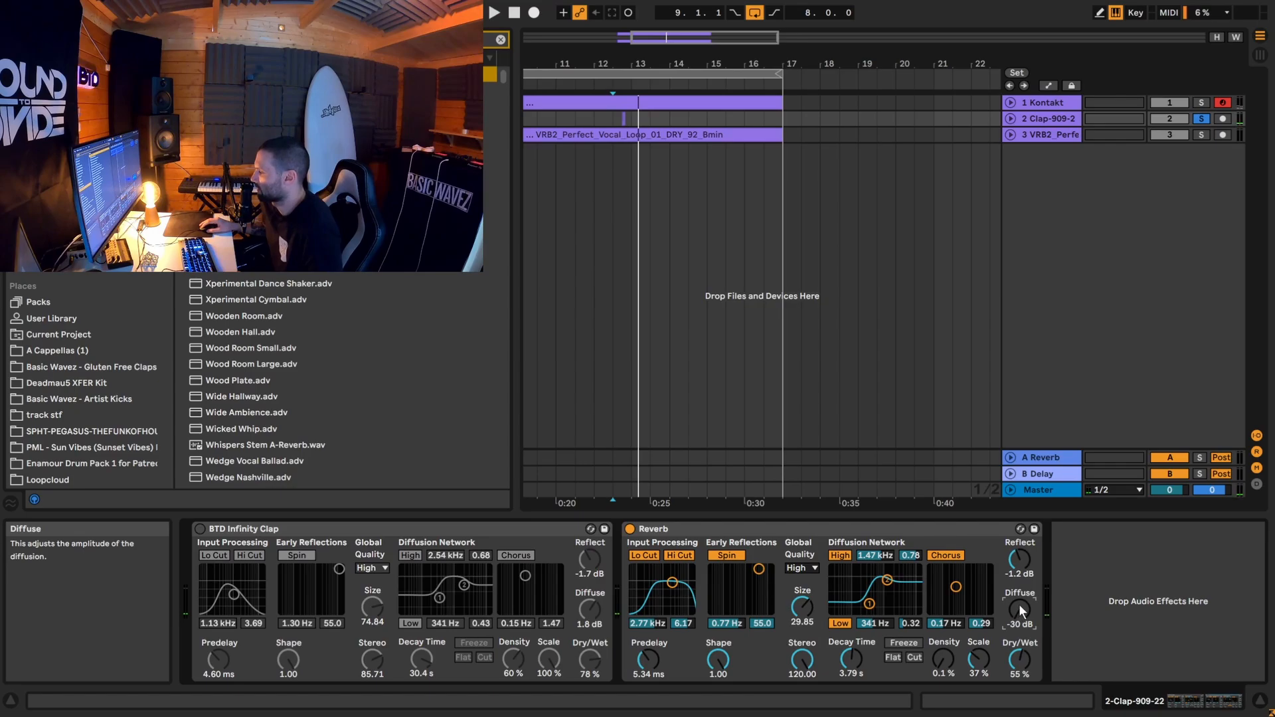
{"action": "left_click_drag", "start_coordinate": [1018, 607], "coordinate": [1018, 578]}
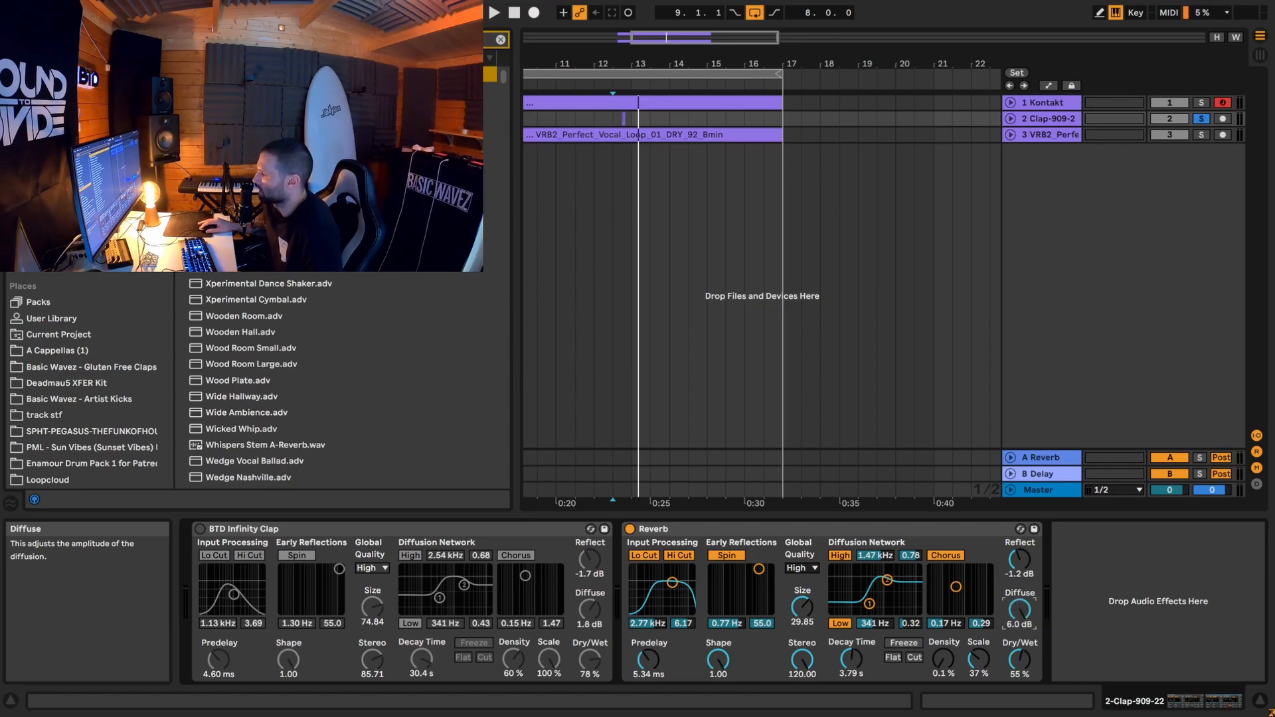
{"action": "key", "text": "space"}
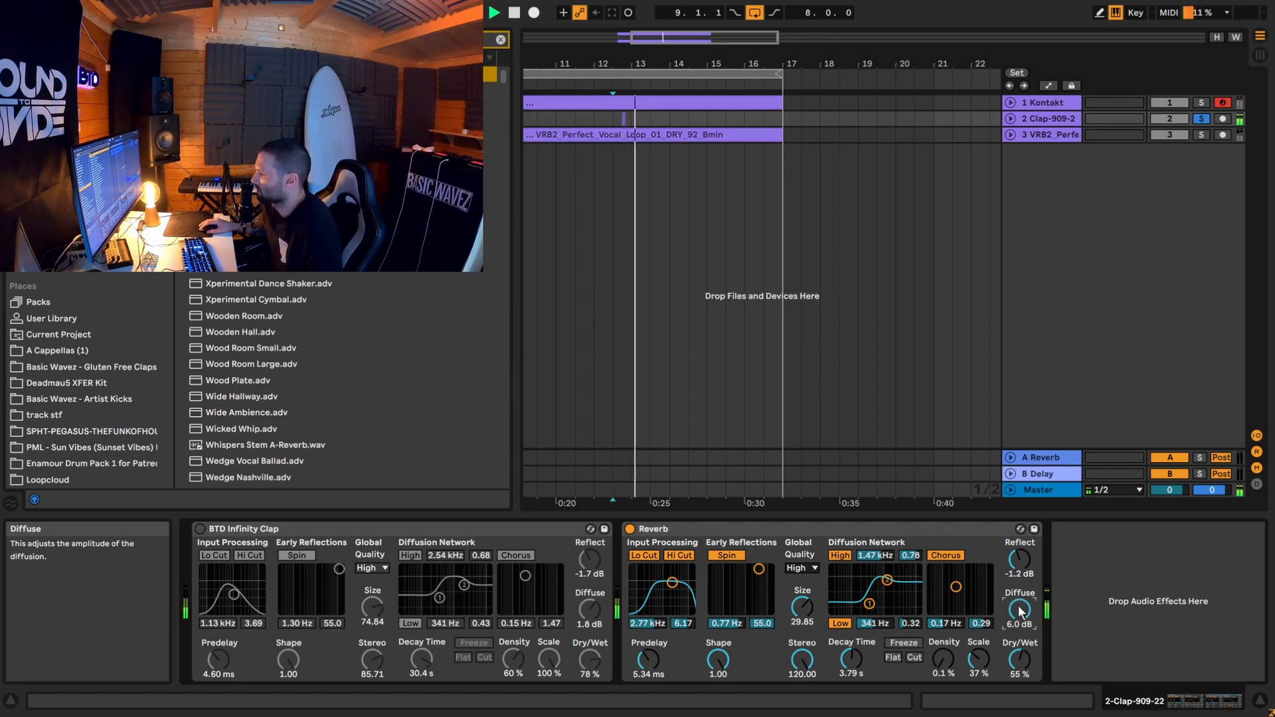
{"action": "key", "text": "space"}
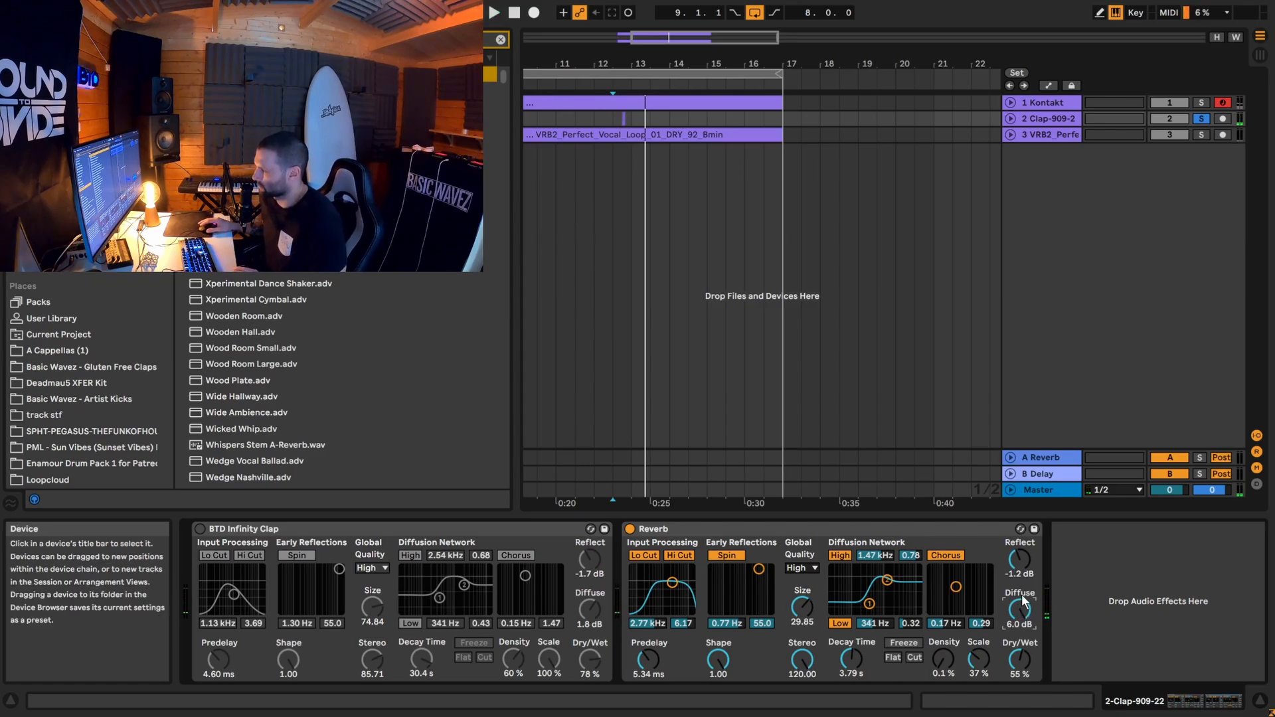
{"action": "double_click", "coordinate": [1020, 615]}
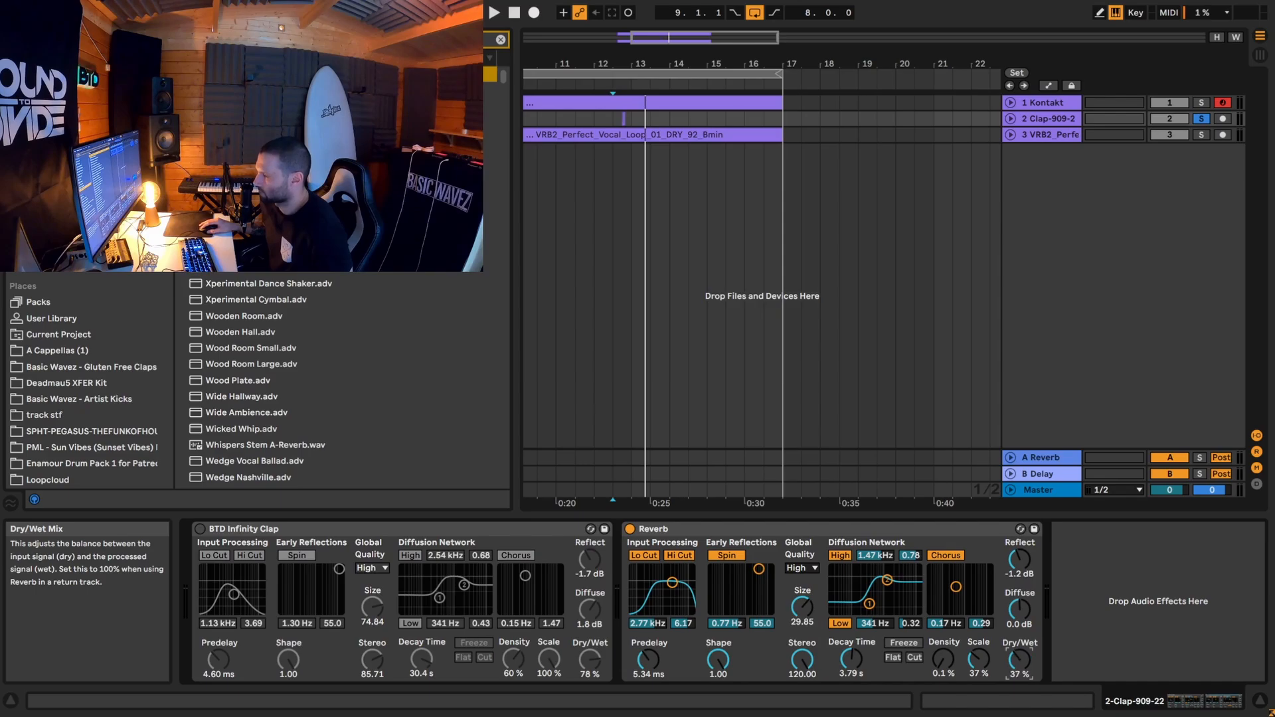
Step: Compare the clap with the Reverb's Dry/Wet at 100 % and at 0.0 %, and switch the Reverb off
{"action": "left_click_drag", "start_coordinate": [1020, 660], "coordinate": [1020, 696]}
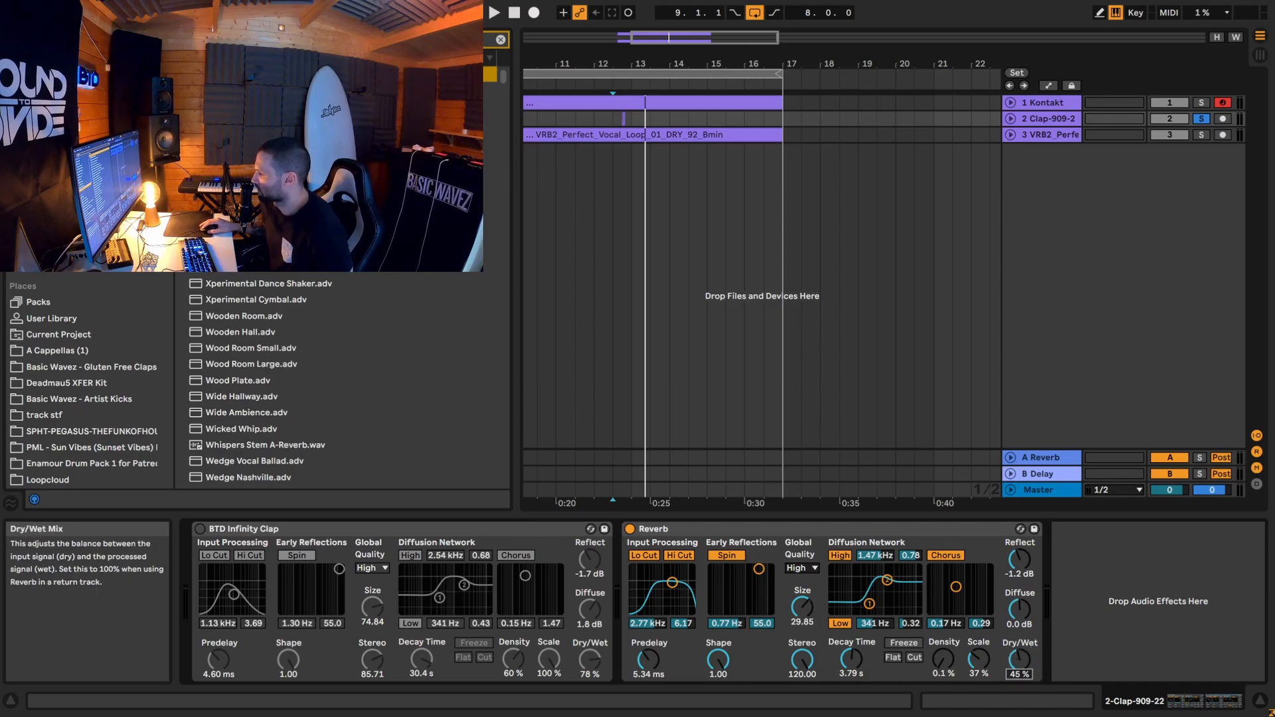
{"action": "key", "text": "space"}
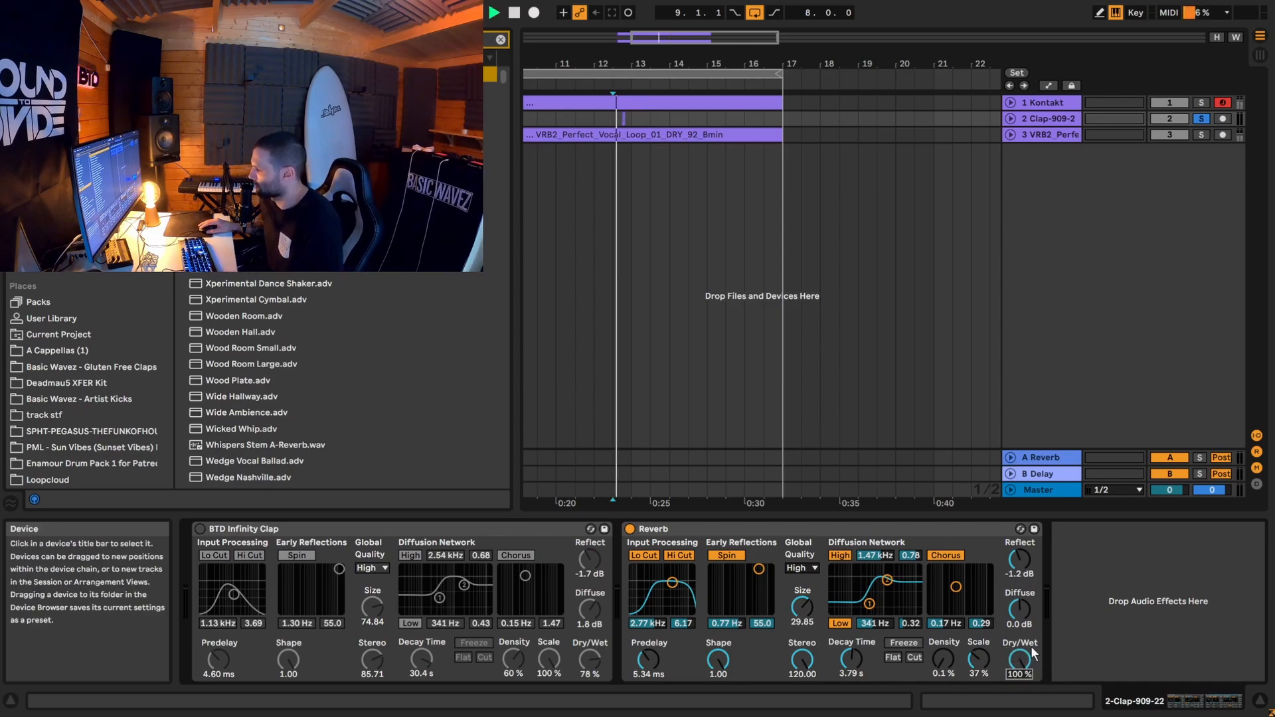
{"action": "left_click_drag", "start_coordinate": [1026, 660], "coordinate": [1026, 714]}
{"action": "key", "text": "space"}
{"action": "key", "text": "space"}
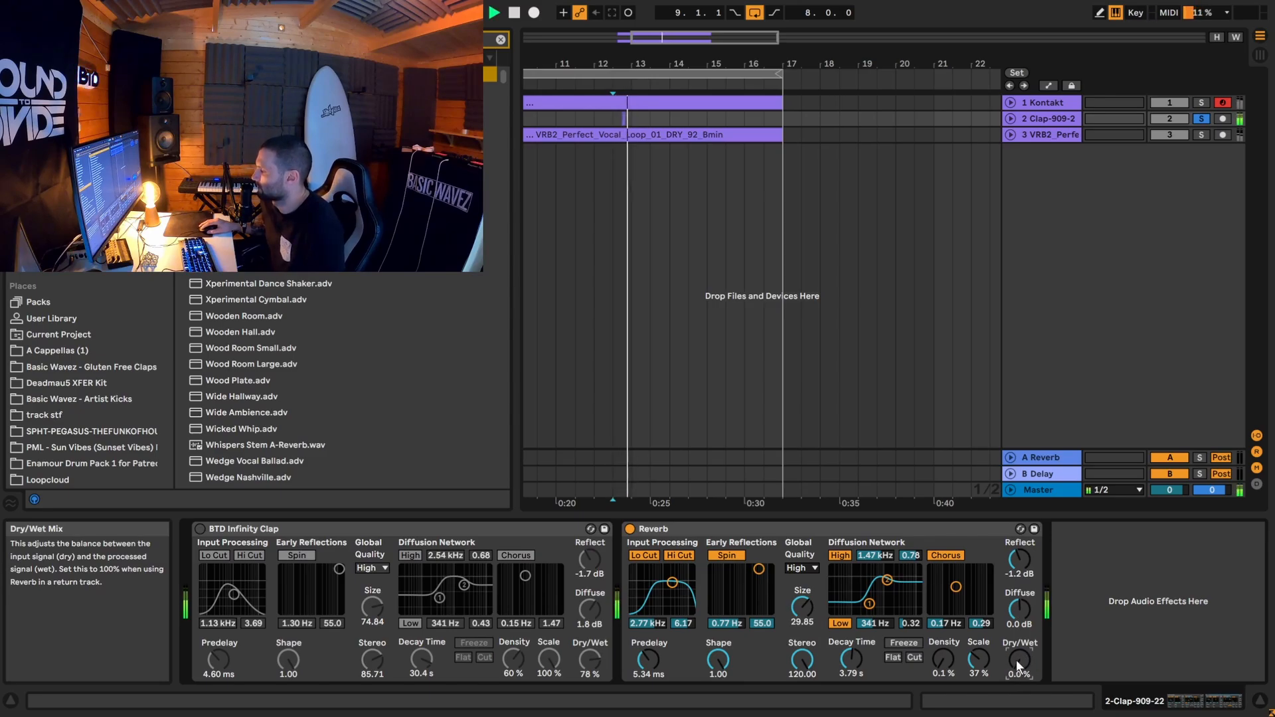
{"action": "key", "text": "space"}
{"action": "left_click", "coordinate": [630, 529]}
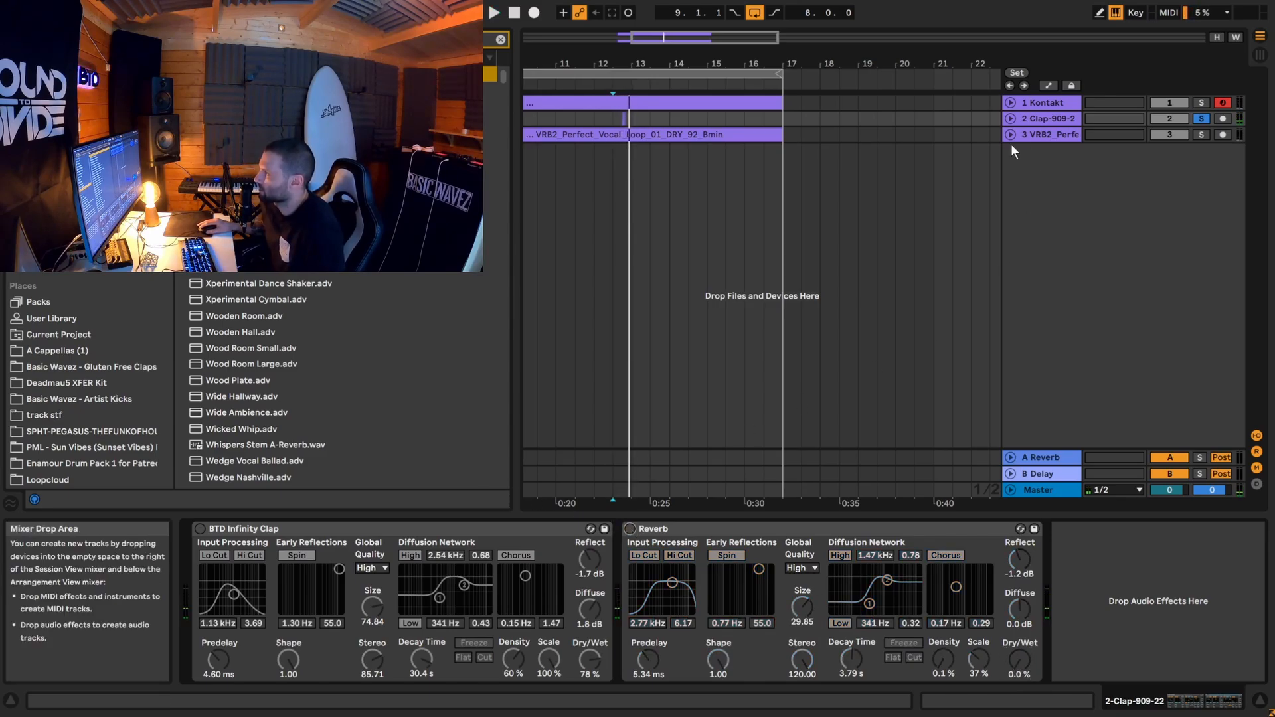
Step: Solo the Kontakt track, unfold it, and select its piano clip from bar 9 to bar 17
{"action": "left_click", "coordinate": [1201, 103]}
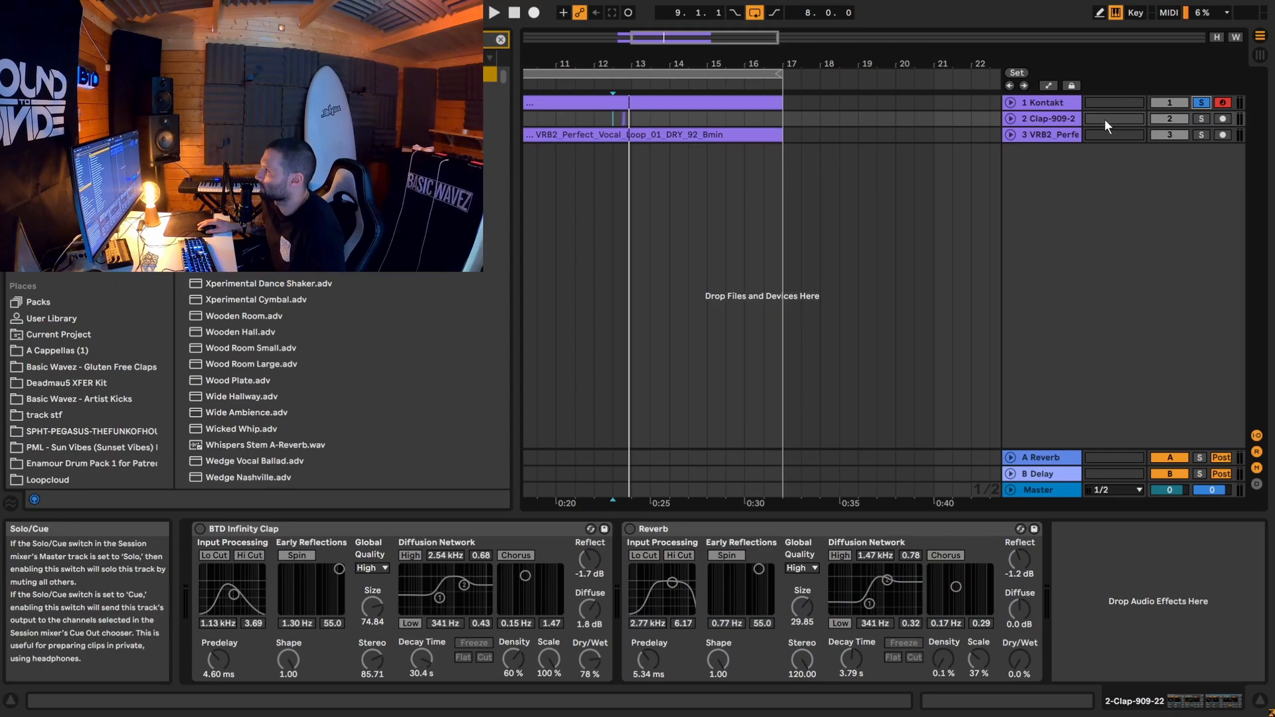
{"action": "left_click", "coordinate": [1010, 102]}
{"action": "left_click_drag", "start_coordinate": [725, 48], "coordinate": [727, 17]}
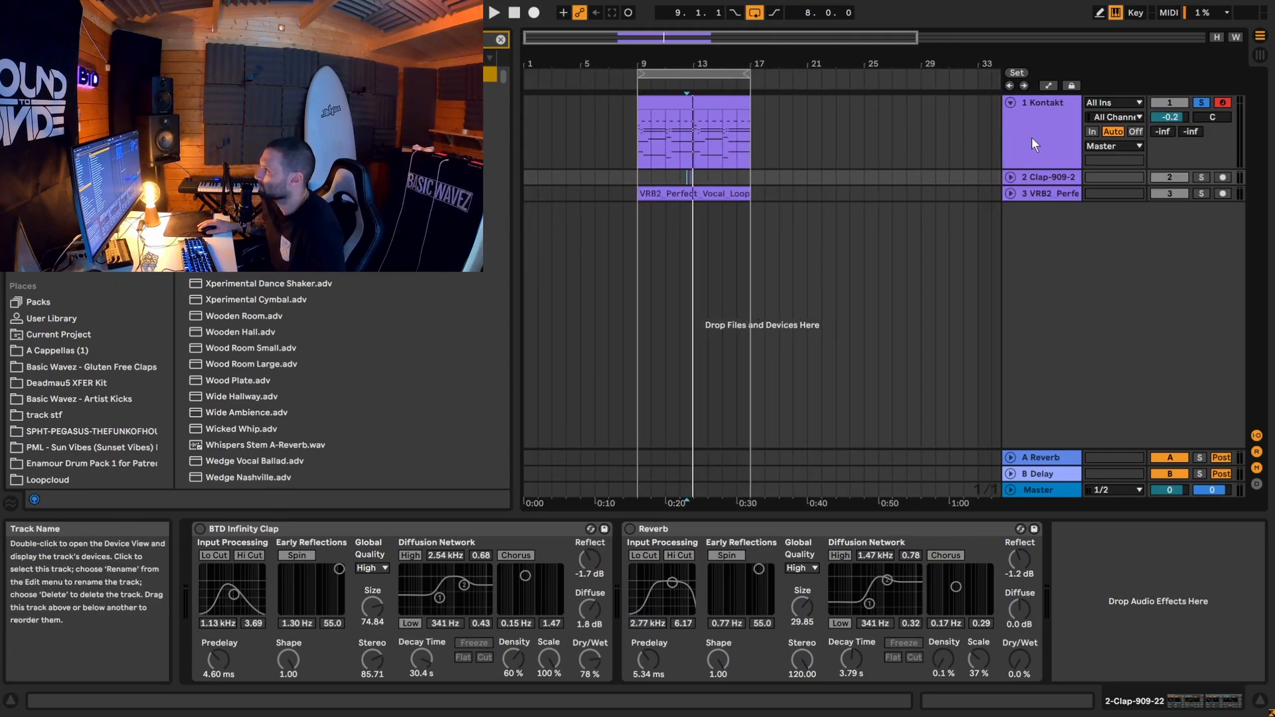
{"action": "left_click", "coordinate": [1031, 137]}
{"action": "left_click", "coordinate": [669, 126]}
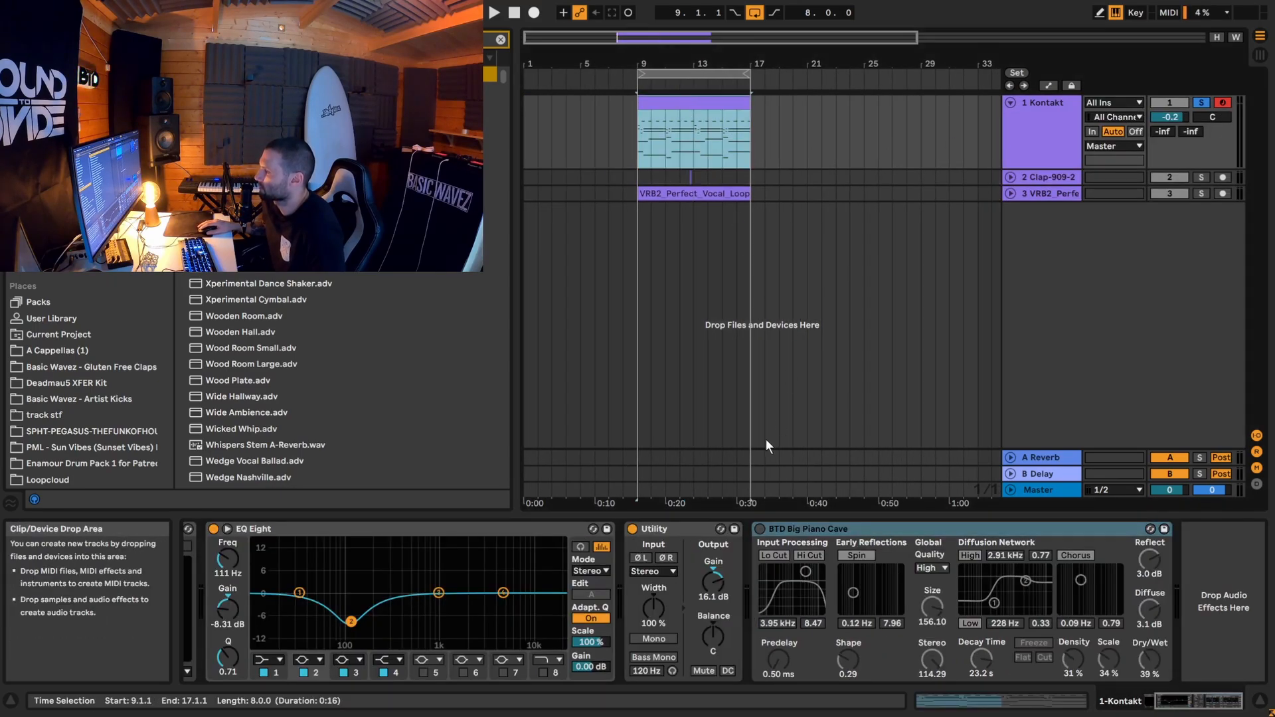
Step: Play the piano from bar 9 with the BTD Big Piano Cave reverb bypassed and then enabled
{"action": "left_click", "coordinate": [760, 529]}
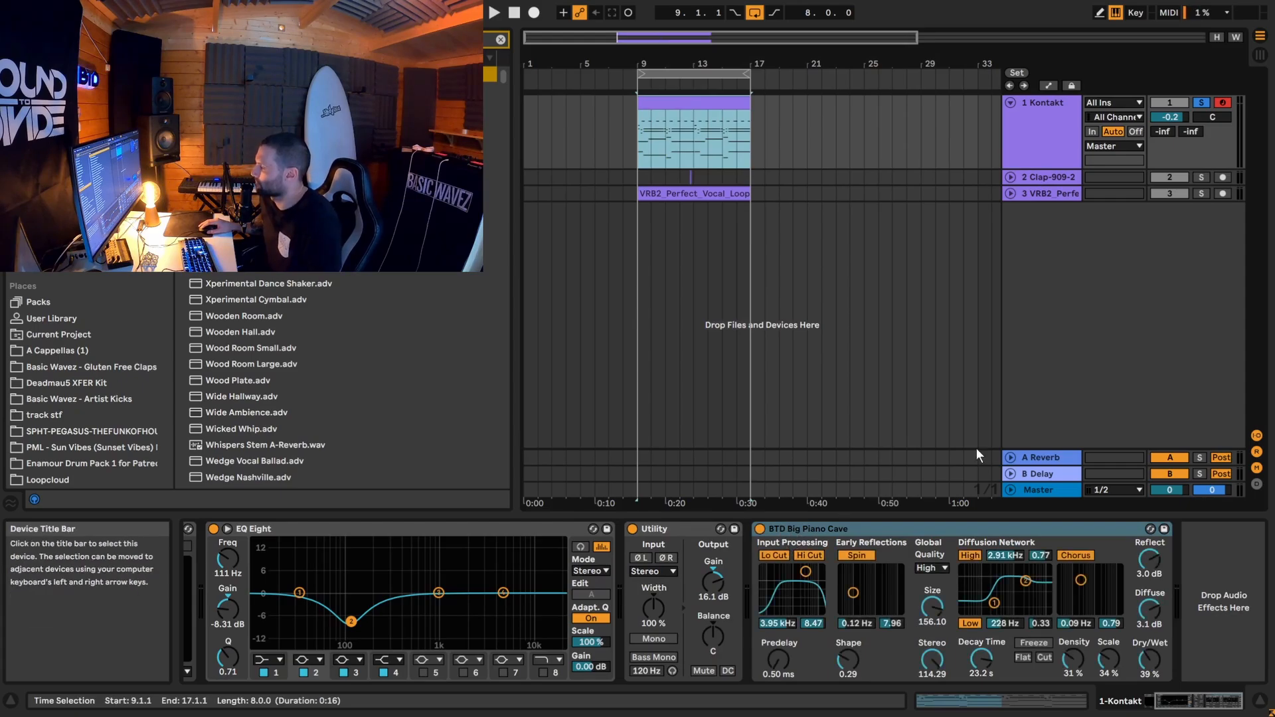
{"action": "left_click", "coordinate": [760, 530]}
{"action": "left_click", "coordinate": [635, 140]}
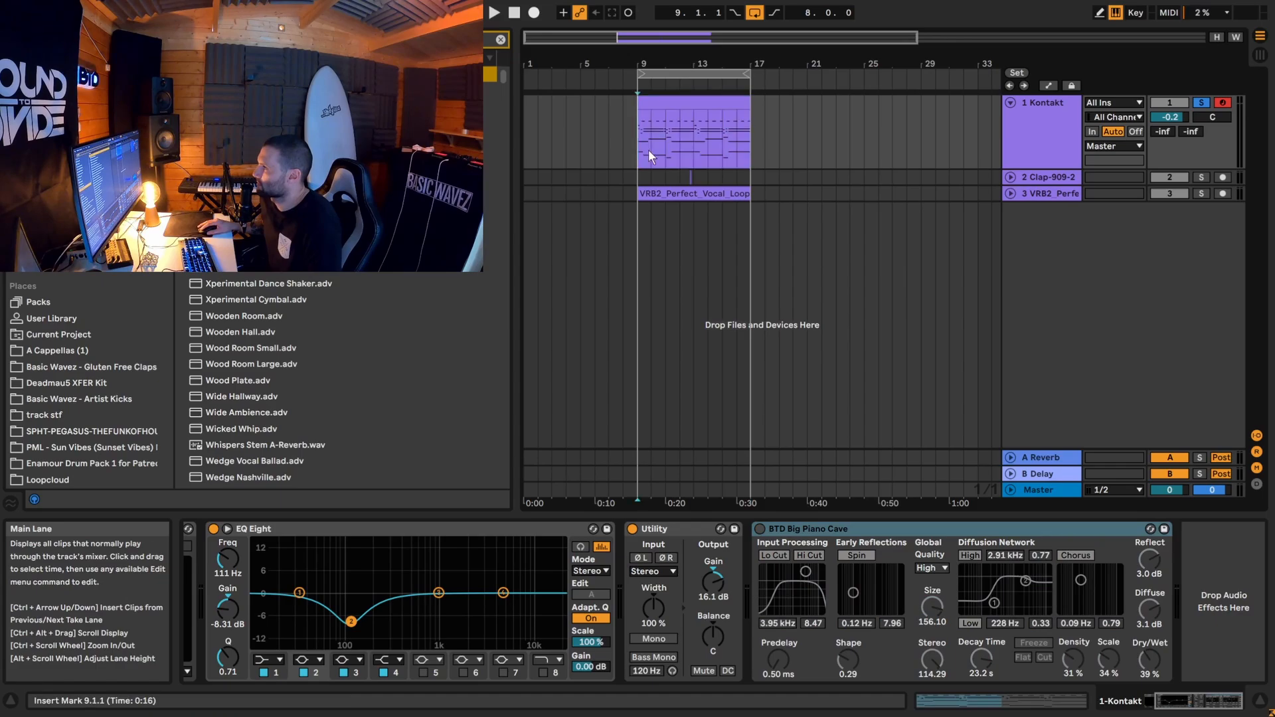
{"action": "key", "text": "space"}
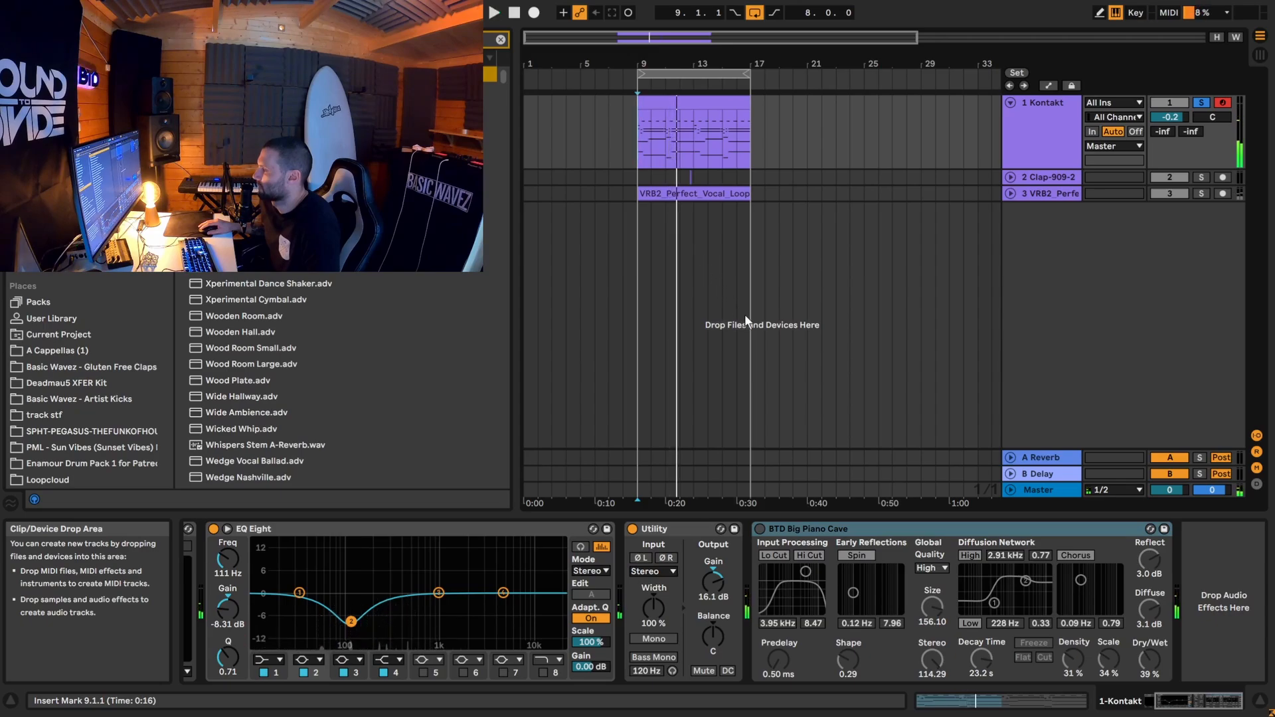
{"action": "key", "text": "space"}
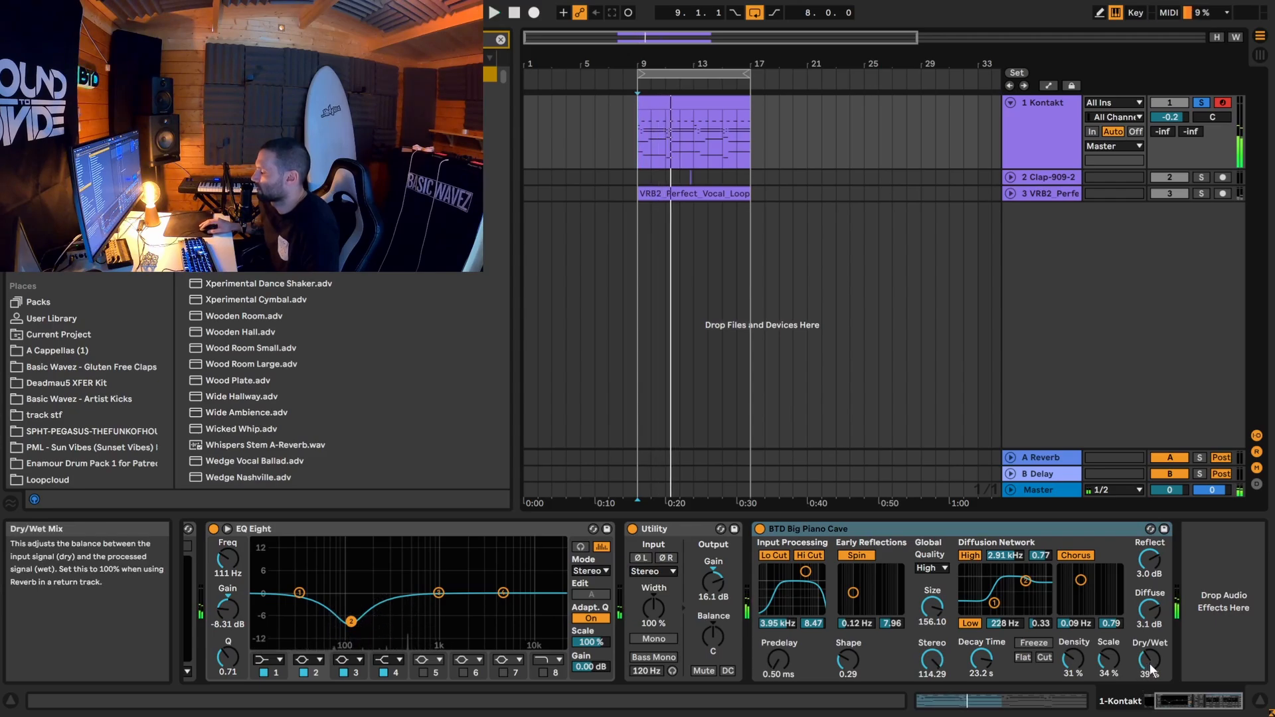
Step: Audition the piano with BTD Big Piano Cave's Dry/Wet at 100 %, and lower it to 41 %
{"action": "left_click_drag", "start_coordinate": [1149, 660], "coordinate": [1149, 639]}
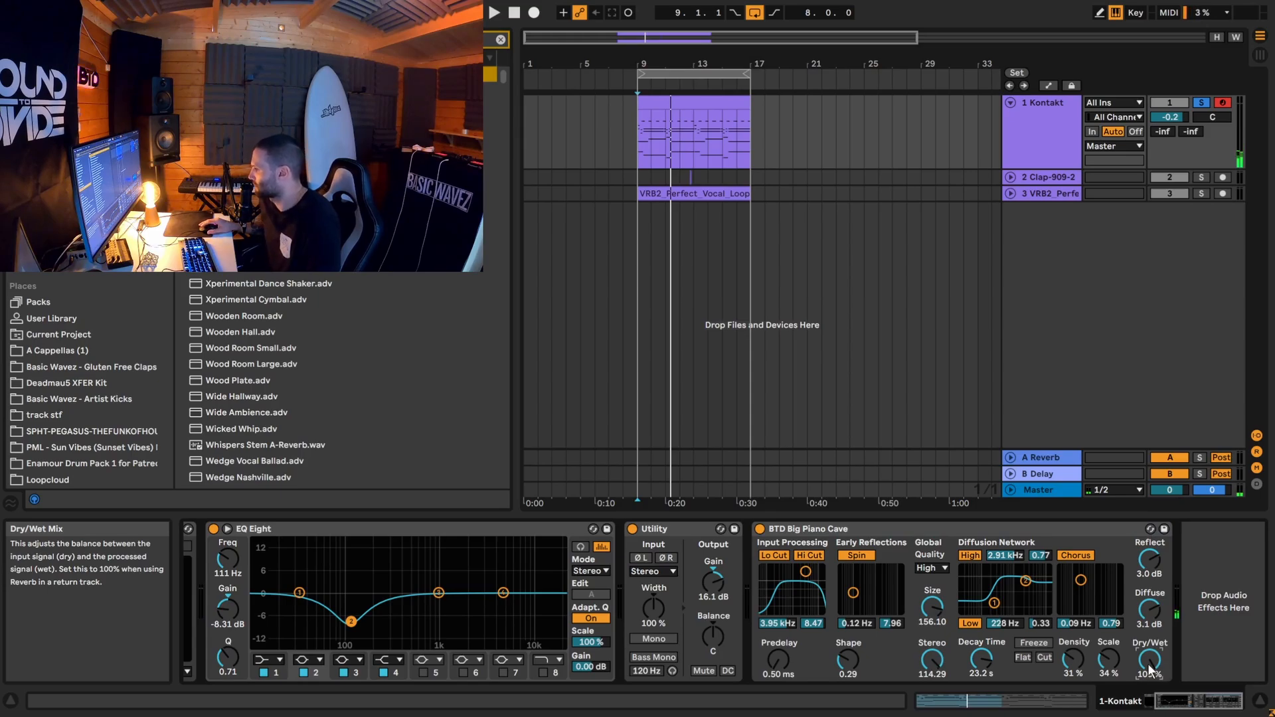
{"action": "key", "text": "space"}
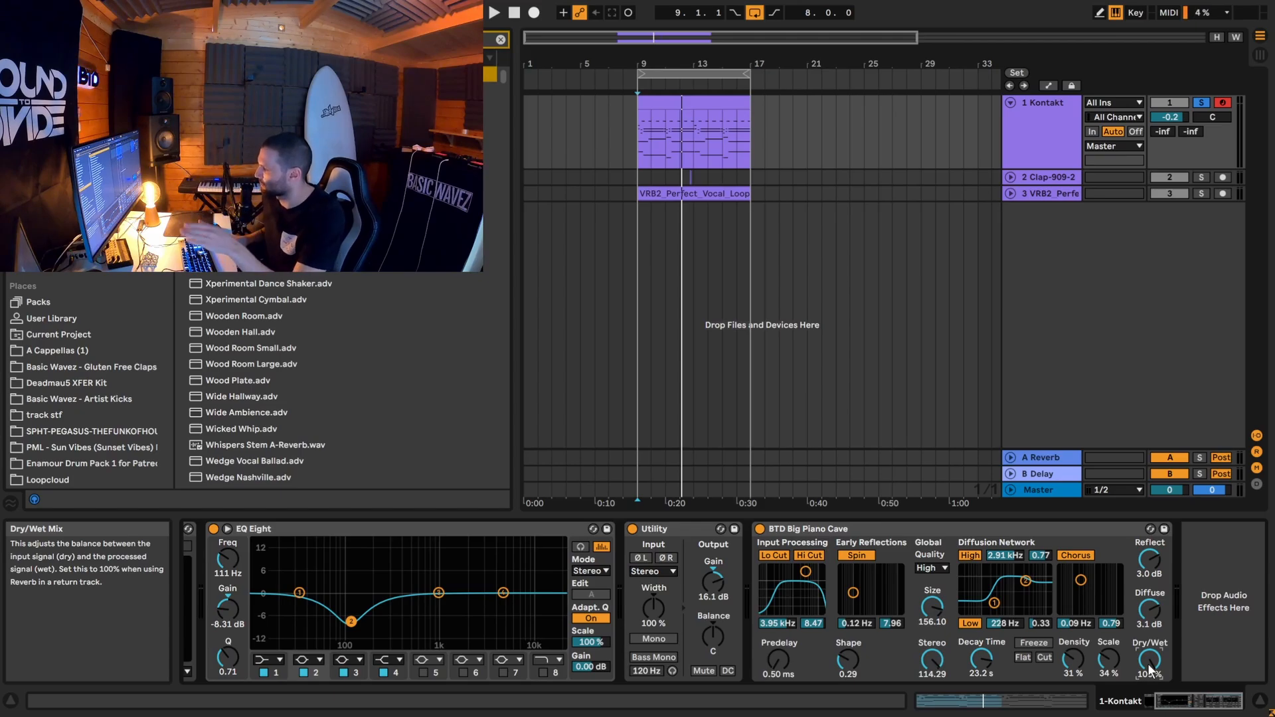
{"action": "key", "text": "space"}
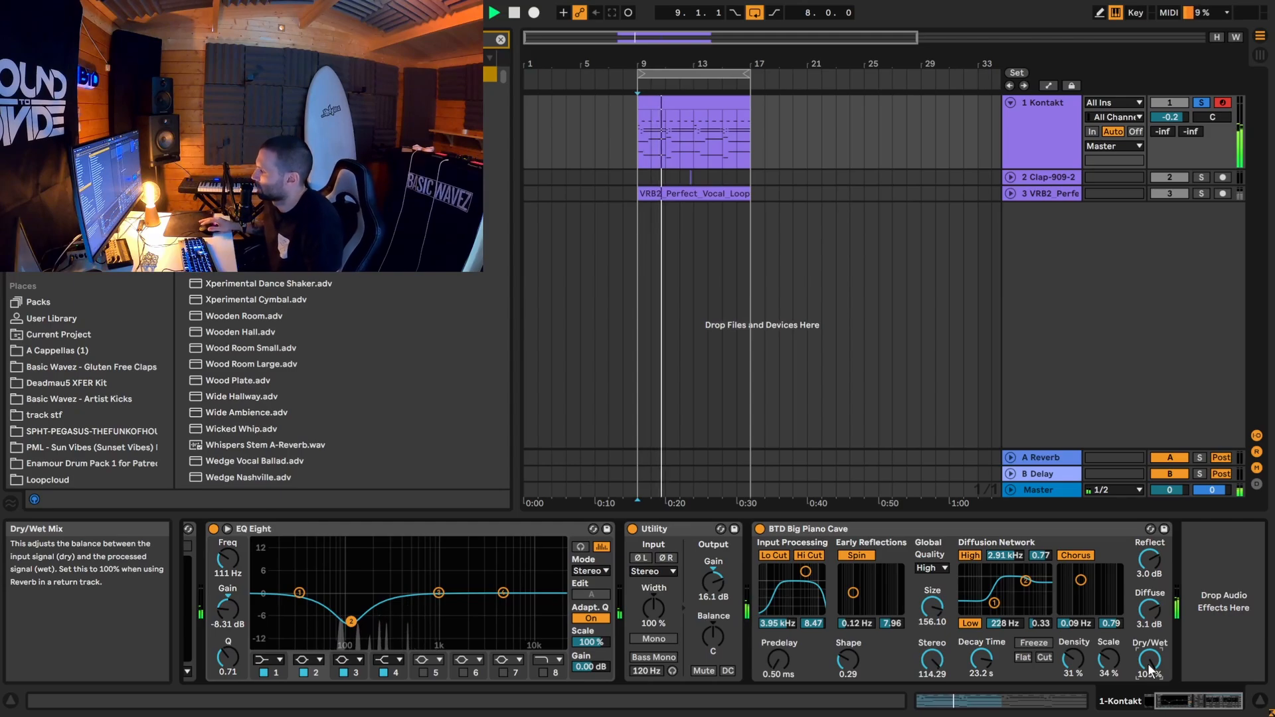
{"action": "key", "text": "space"}
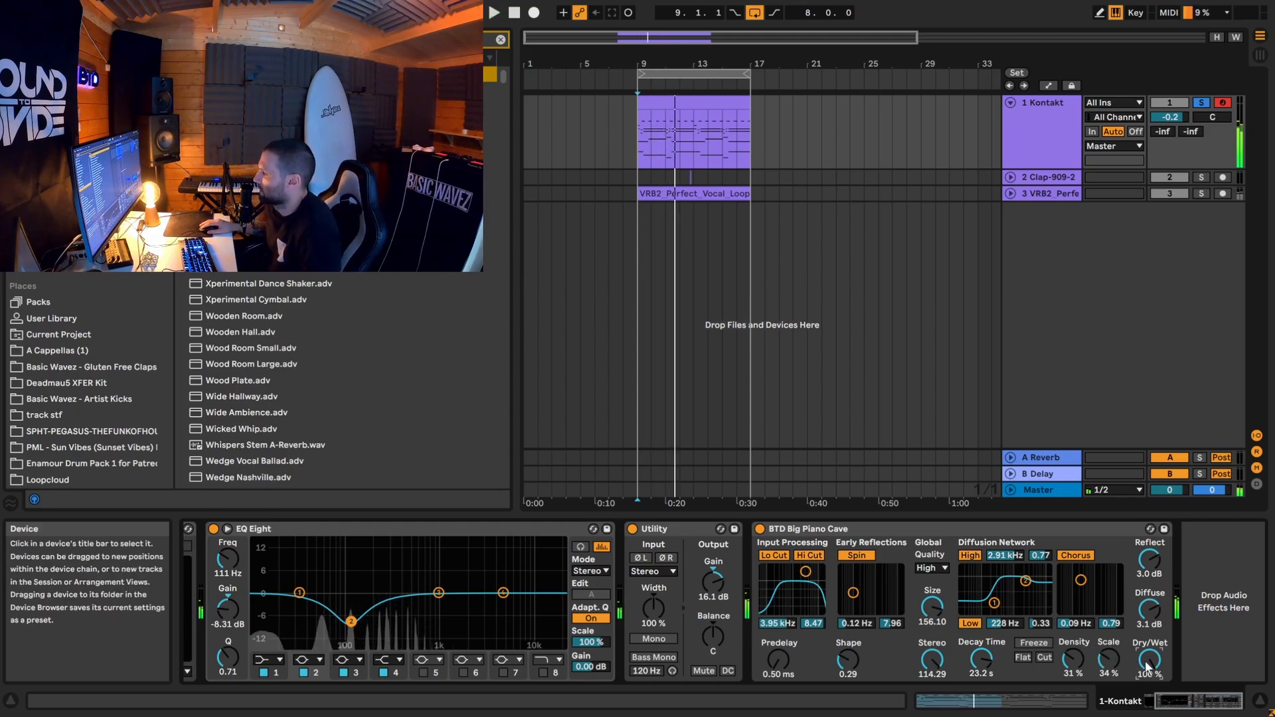
{"action": "left_click_drag", "start_coordinate": [1149, 660], "coordinate": [1150, 663]}
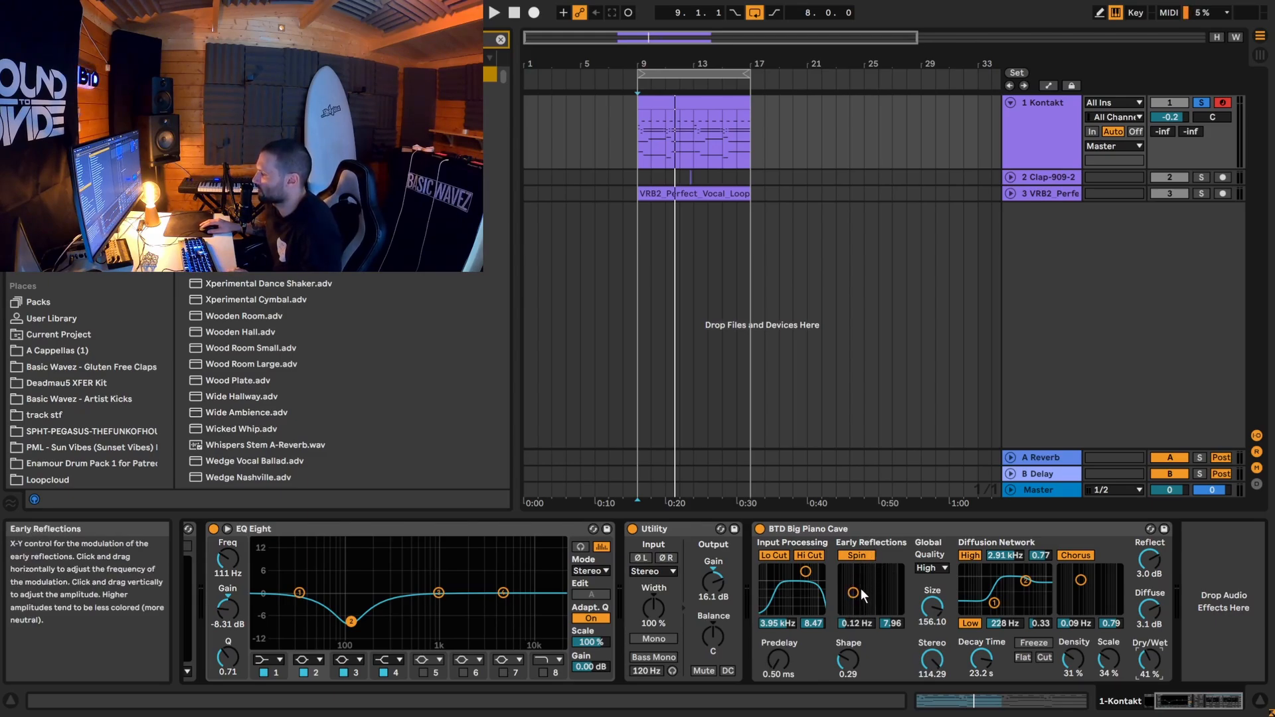
Step: Compare the piano with BTD Big Piano Cave's Early Reflections Spin off and on
{"action": "left_click", "coordinate": [857, 555]}
{"action": "key", "text": "space"}
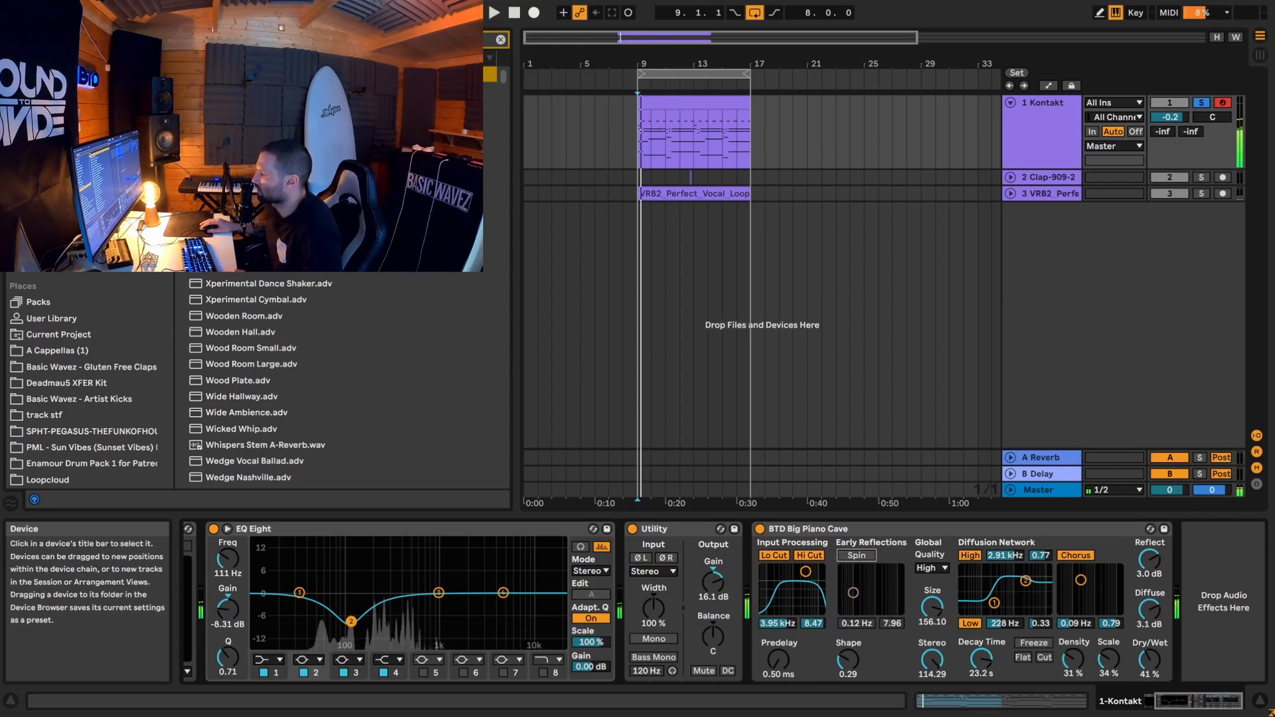
{"action": "left_click", "coordinate": [847, 555]}
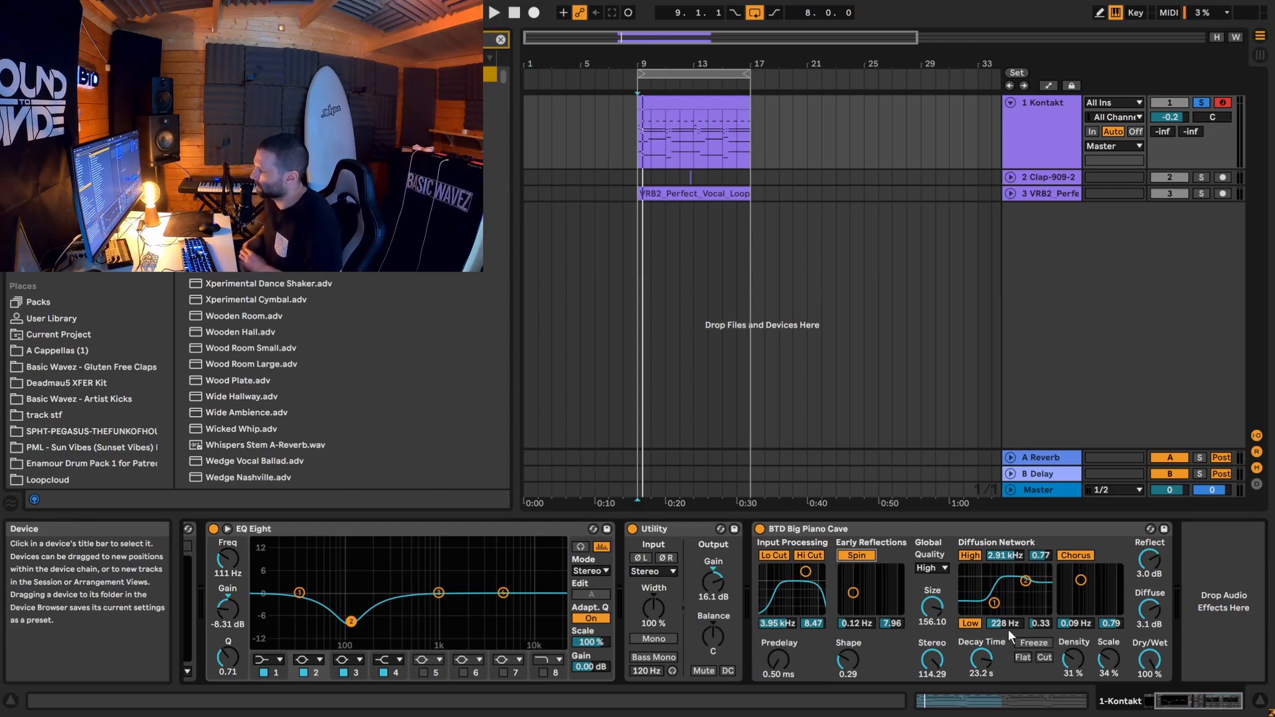
Step: Compare the piano with BTD Big Piano Cave's High and Low diffusion filters off, with only Low on, and with both on
{"action": "left_click", "coordinate": [974, 555]}
{"action": "left_click", "coordinate": [974, 623]}
{"action": "key", "text": "space"}
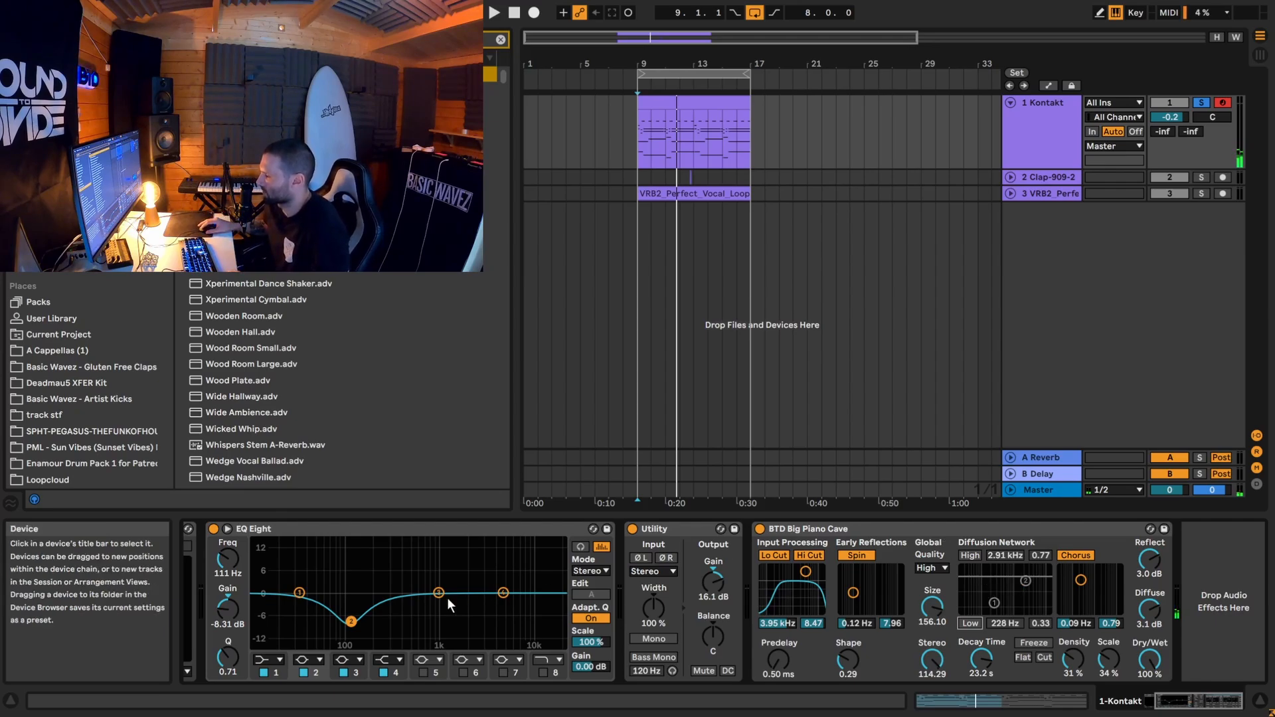
{"action": "key", "text": "space"}
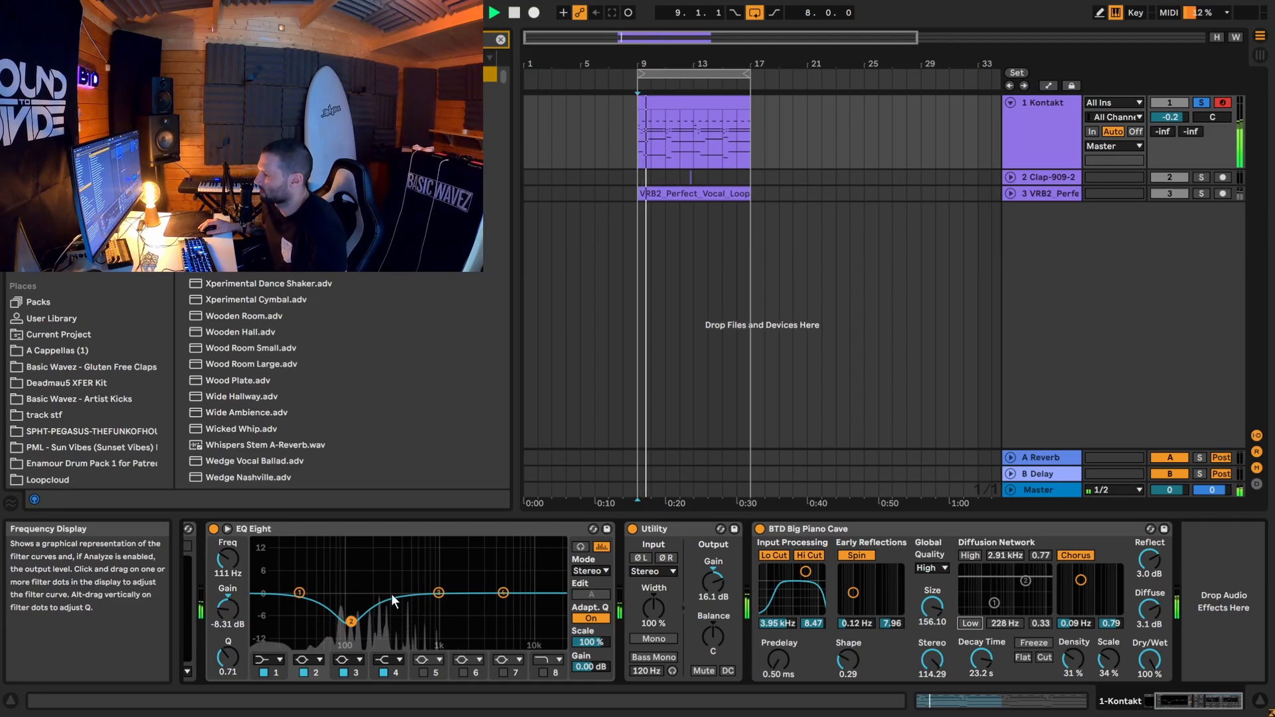
{"action": "left_click", "coordinate": [968, 623]}
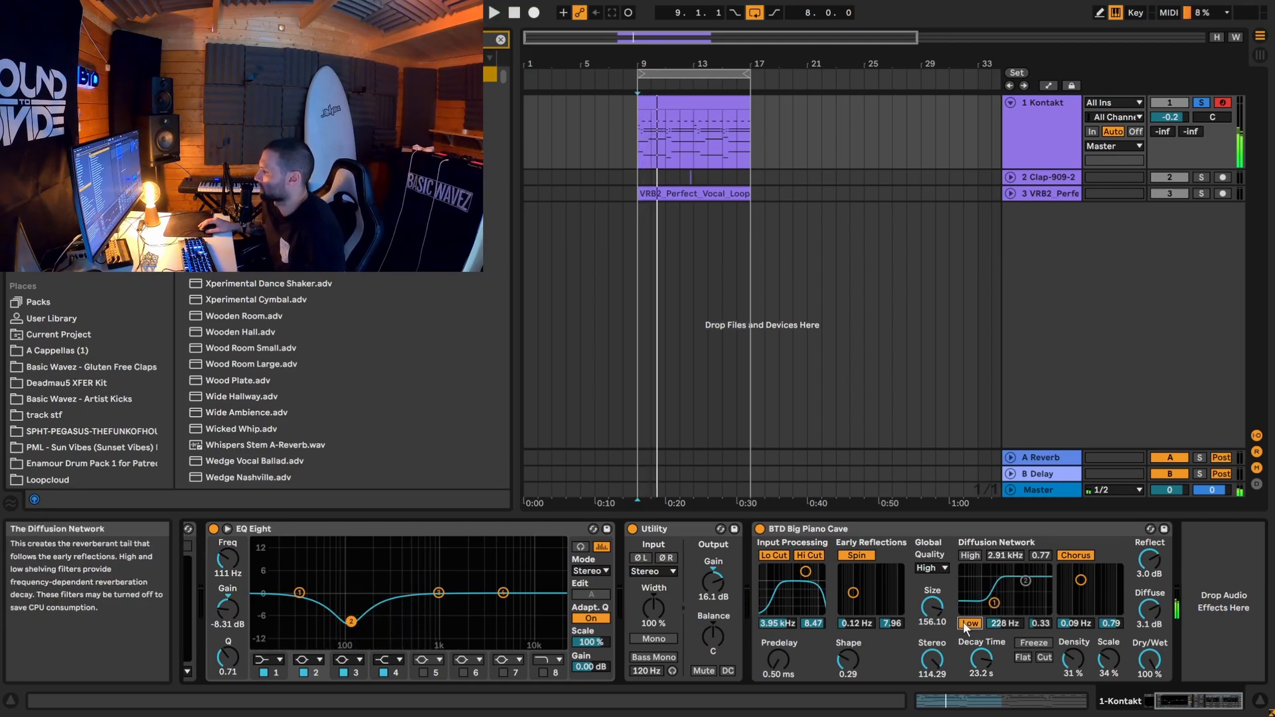
{"action": "key", "text": "space"}
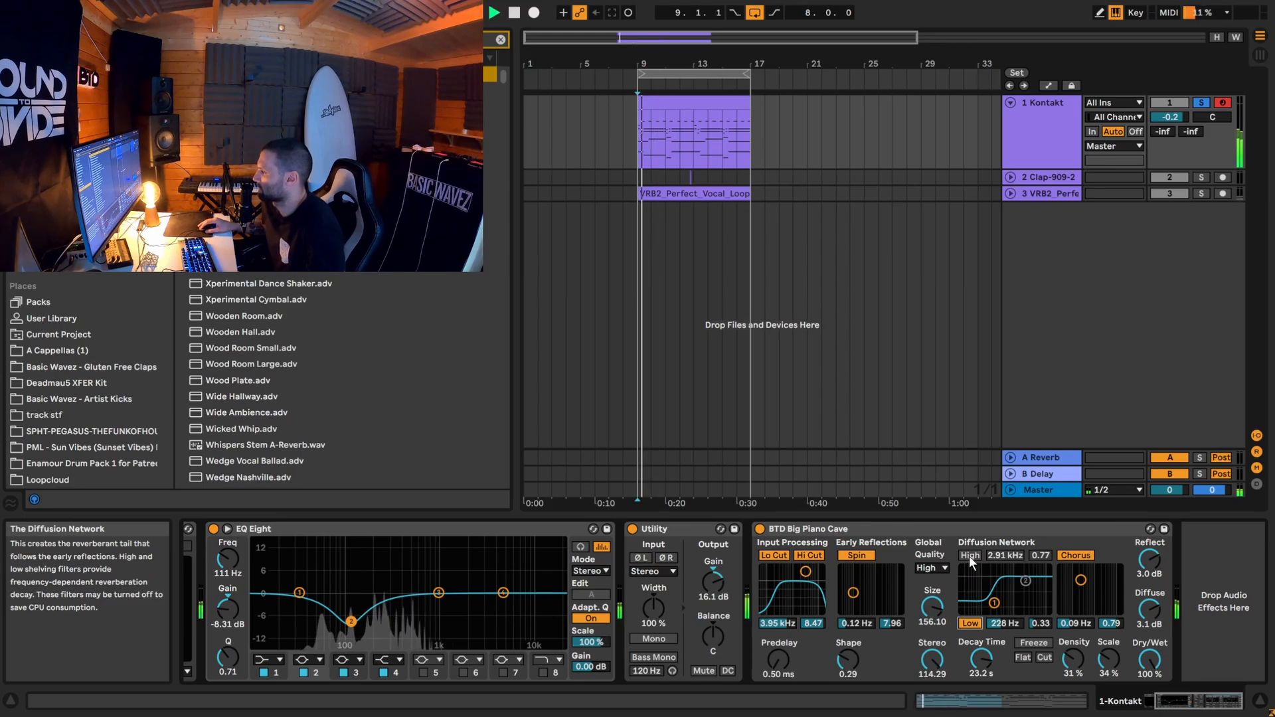
{"action": "key", "text": "space"}
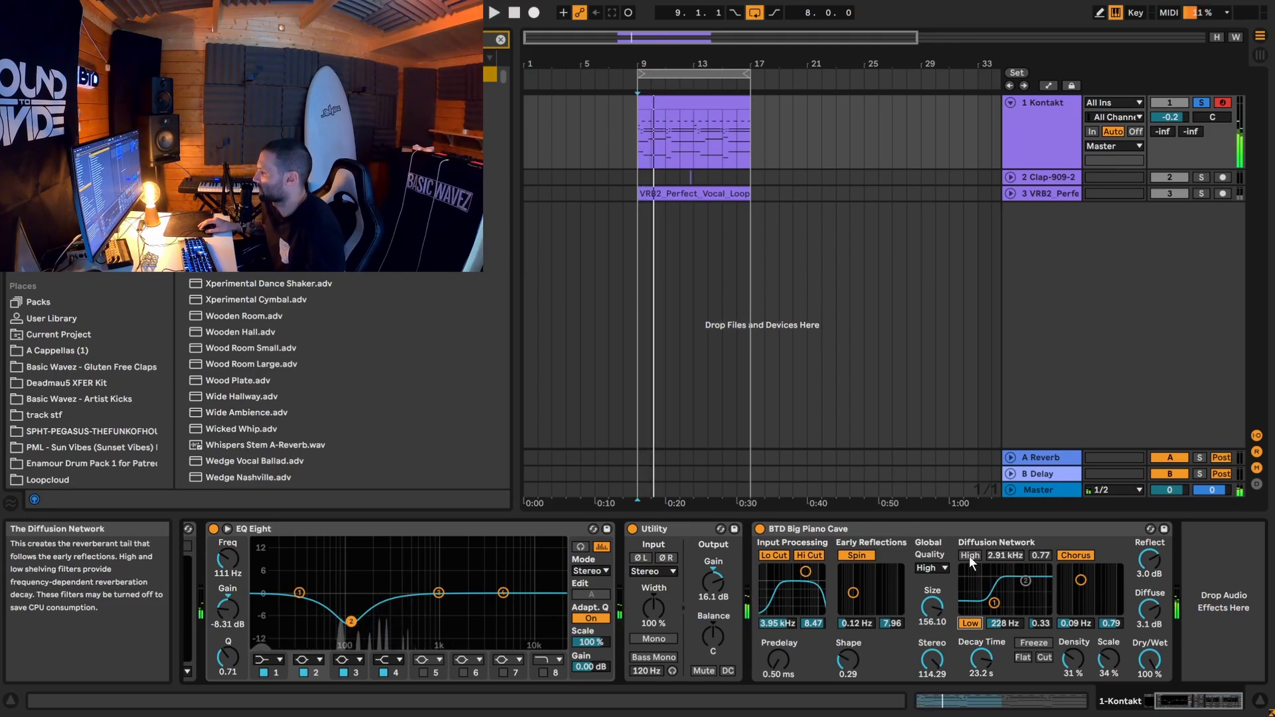
{"action": "left_click", "coordinate": [969, 556]}
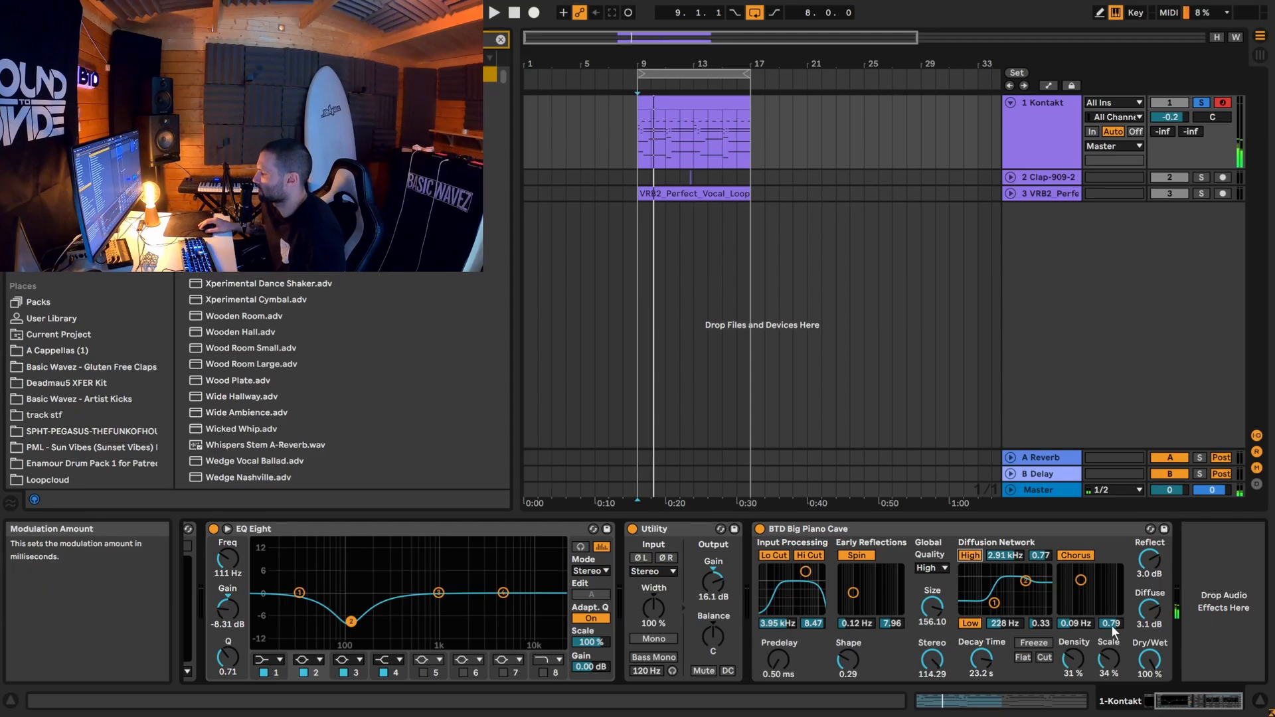
Step: Compare the piano with BTD Big Piano Cave's Chorus off and on during playback
{"action": "key", "text": "space"}
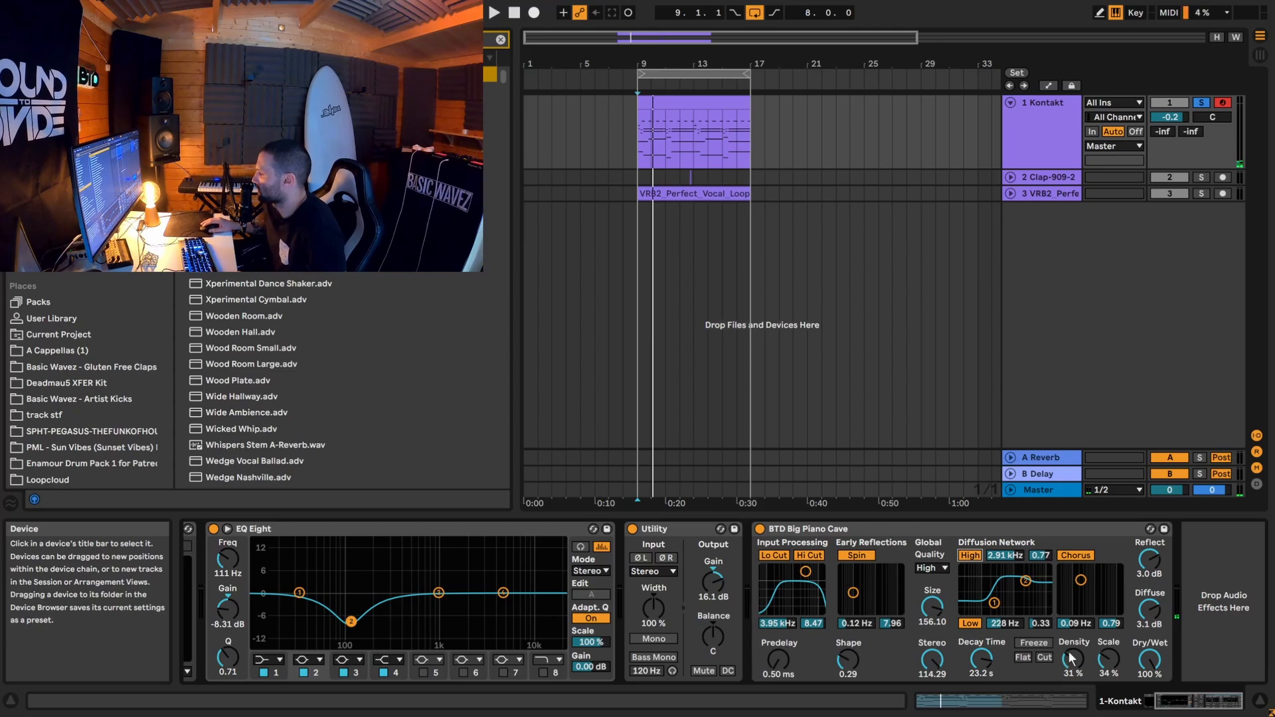
{"action": "left_click", "coordinate": [1078, 556]}
{"action": "key", "text": "space"}
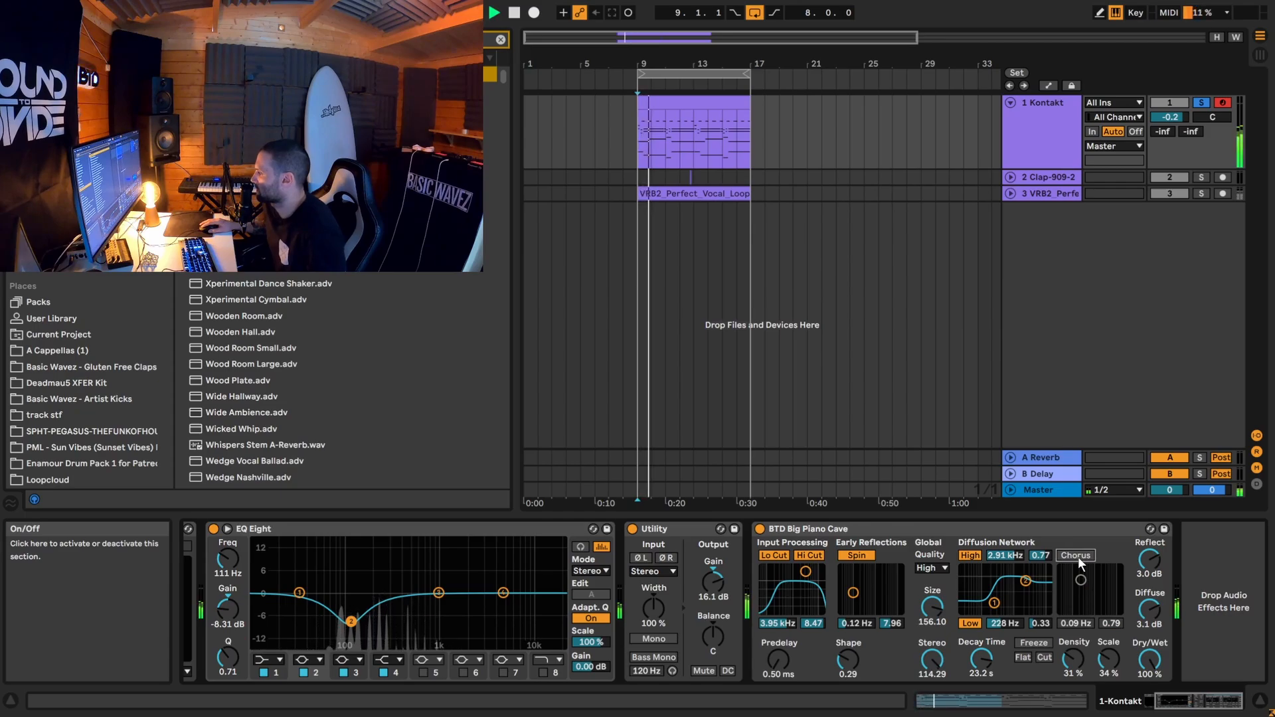
{"action": "left_click", "coordinate": [1076, 555]}
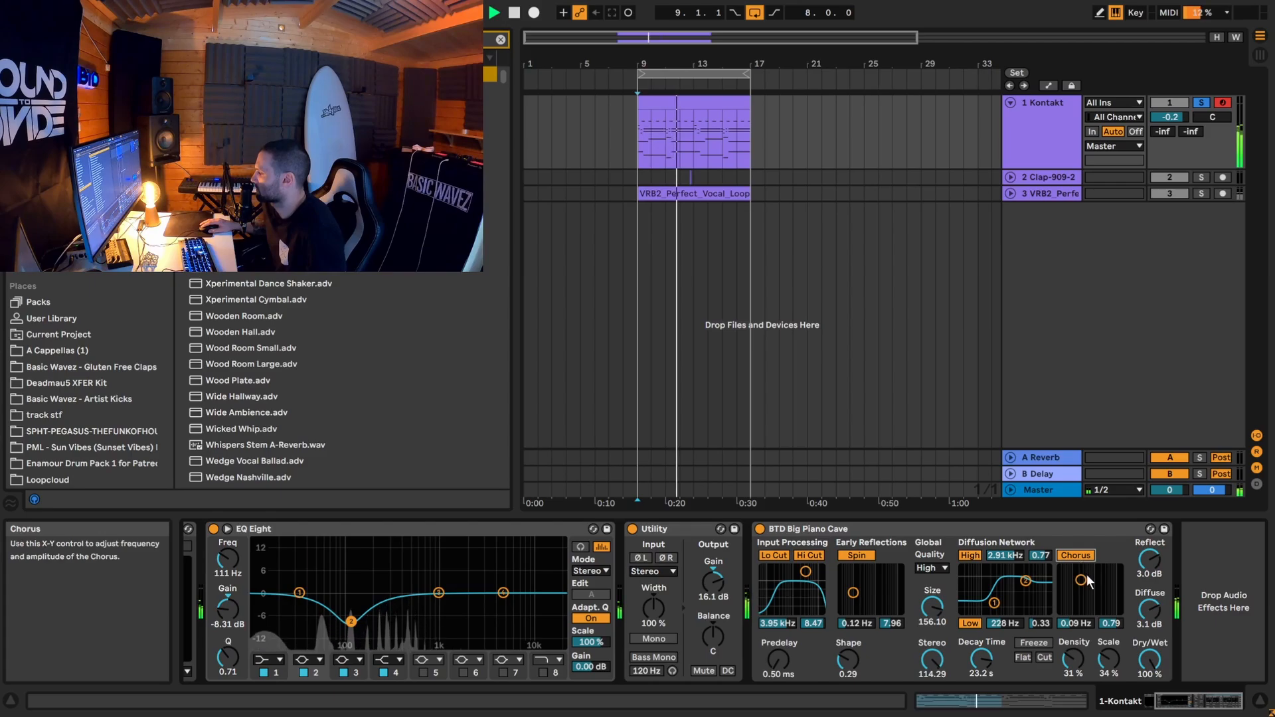
Step: Lower BTD Big Piano Cave's Dry/Wet to 35 % and audition the piano from bar 9
{"action": "key", "text": "space"}
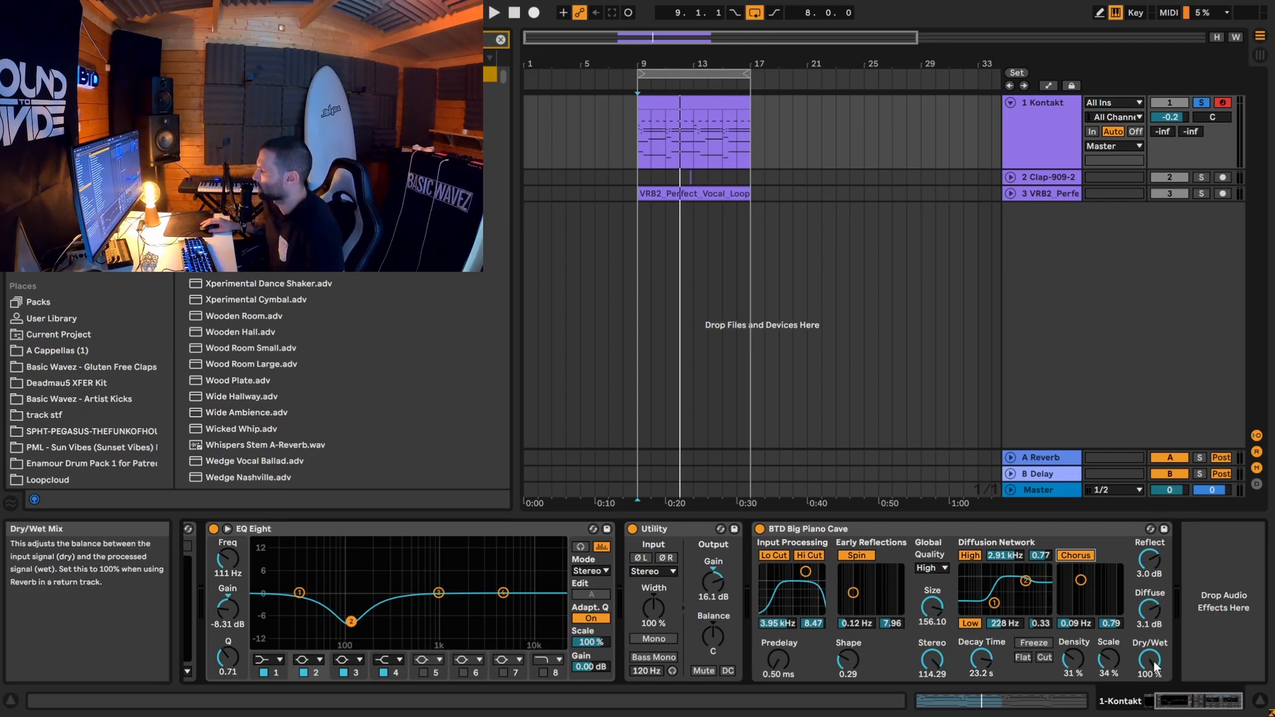
{"action": "left_click_drag", "start_coordinate": [1155, 666], "coordinate": [1155, 694]}
{"action": "key", "text": "space"}
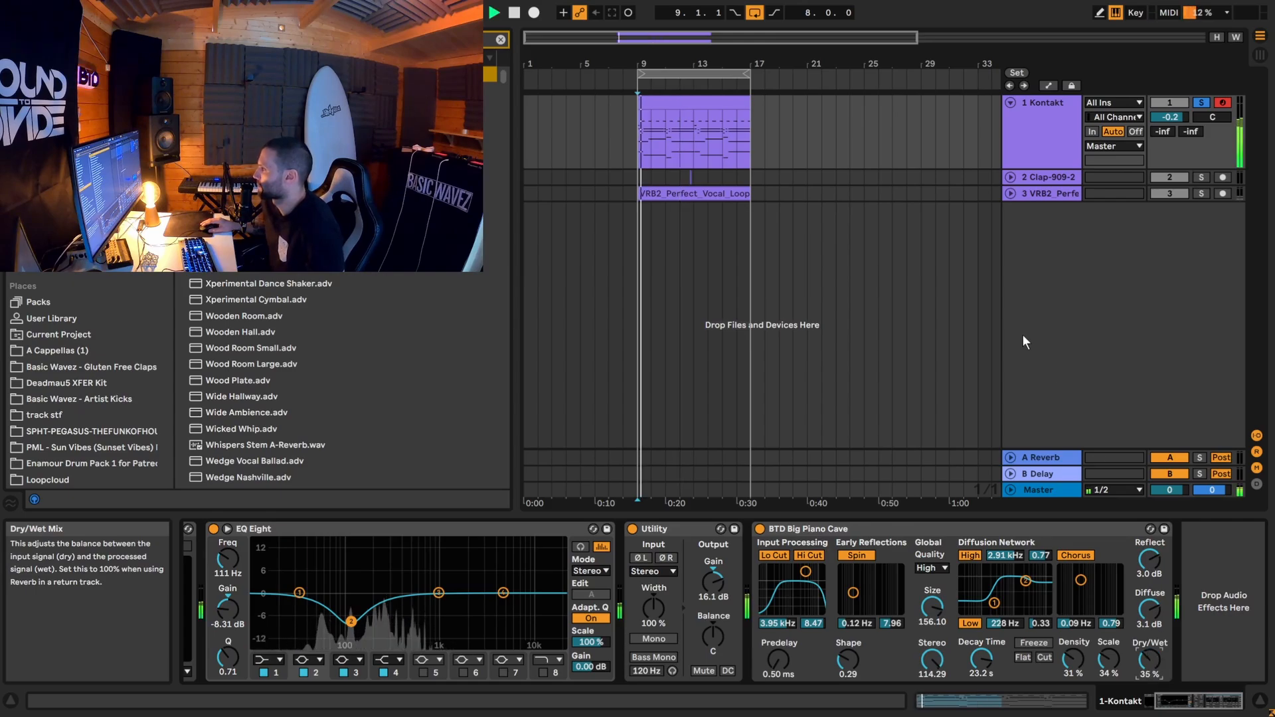
{"action": "key", "text": "space"}
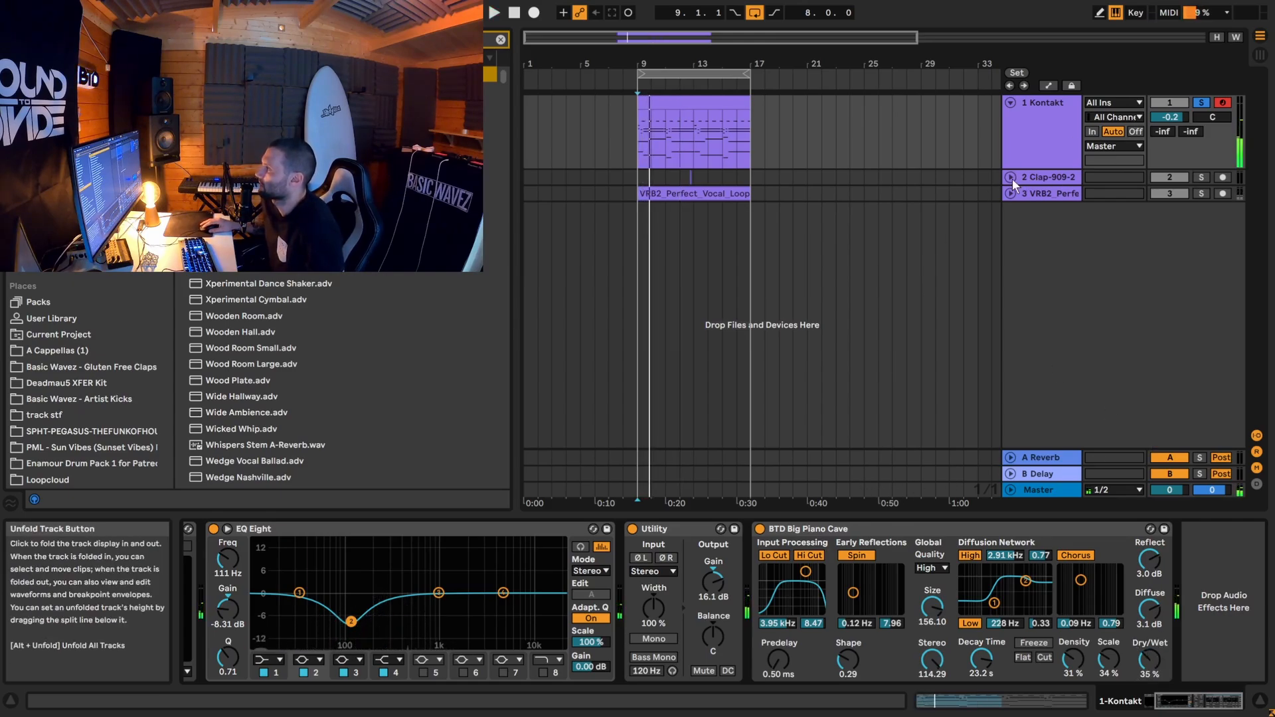
Step: Unfold the Clap-909-22 track, solo it, and show its device chain
{"action": "left_click", "coordinate": [1010, 176]}
{"action": "left_click", "coordinate": [1200, 178]}
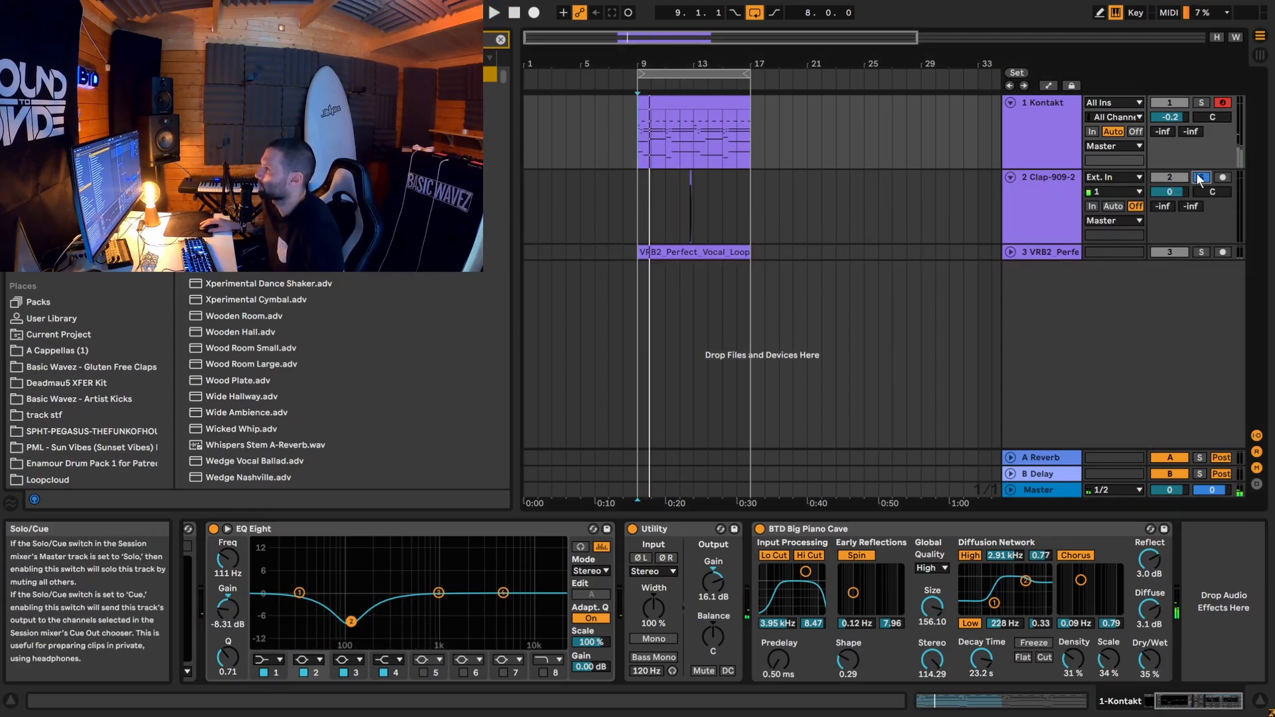
{"action": "left_click", "coordinate": [689, 175]}
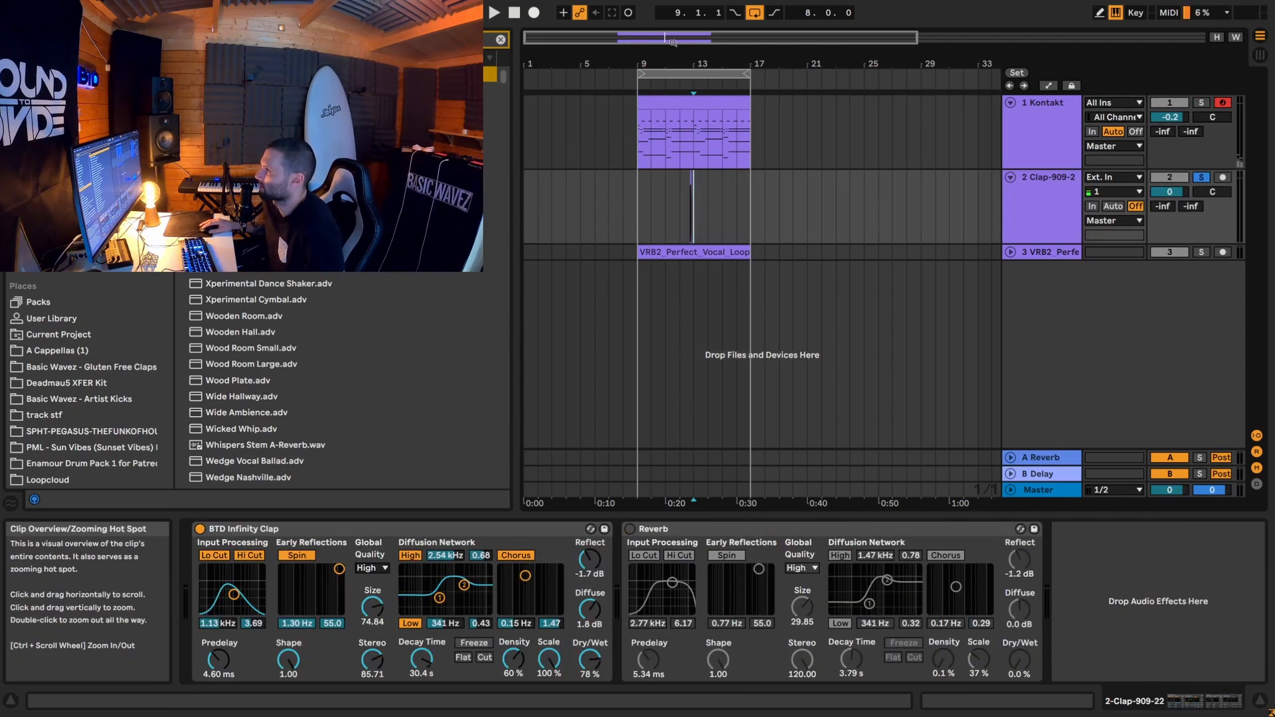
Step: Compare the clap with BTD Infinity Clap bypassed and active during playback
{"action": "left_click_drag", "start_coordinate": [673, 42], "coordinate": [728, 174]}
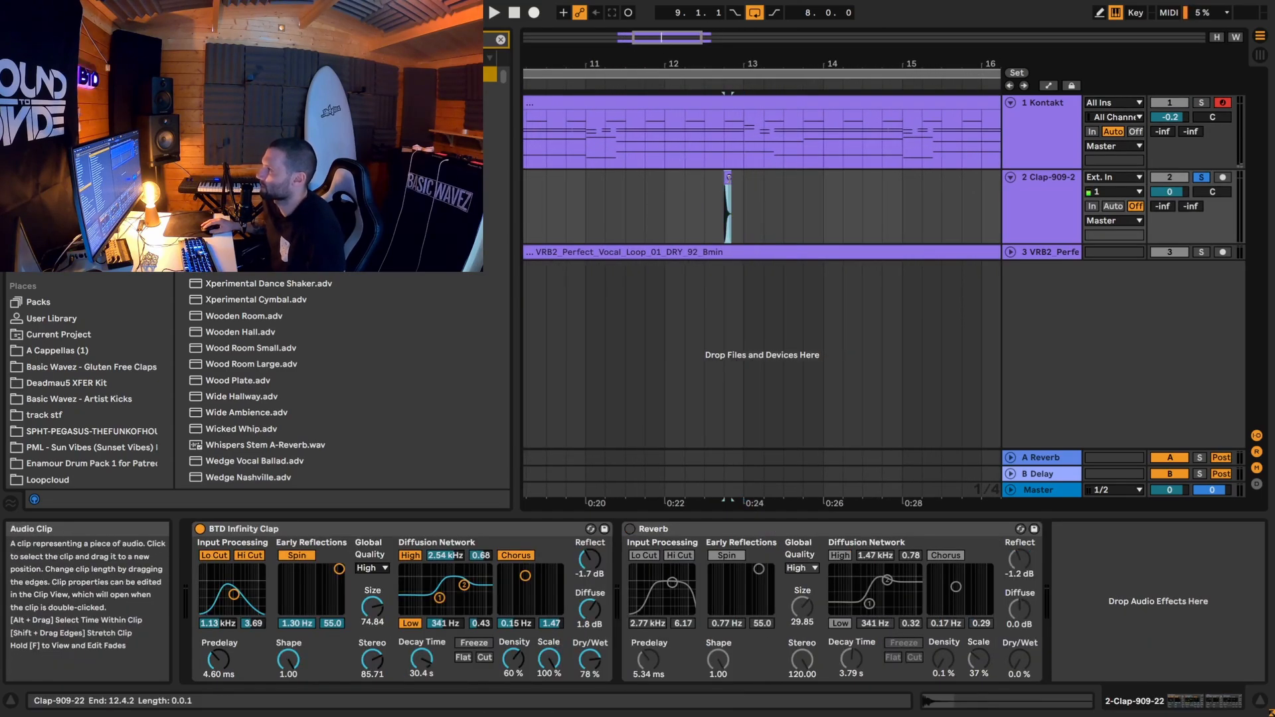
{"action": "left_click", "coordinate": [724, 113]}
{"action": "key", "text": "space"}
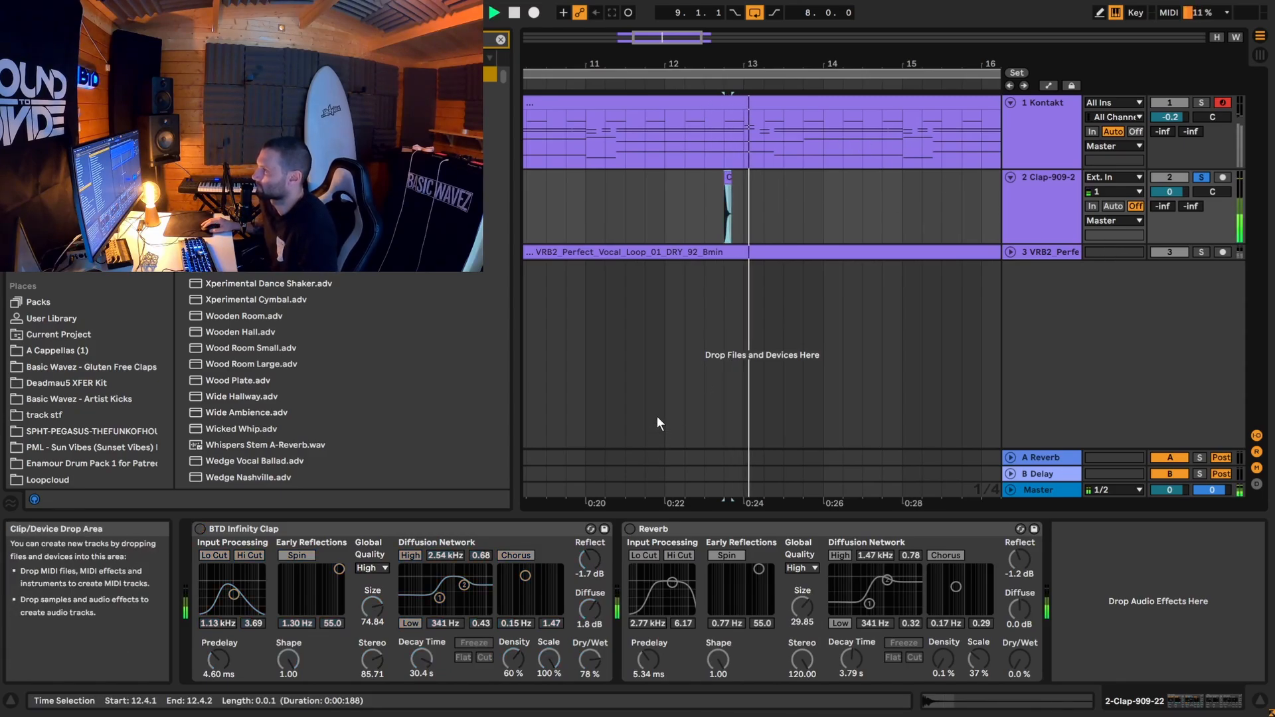
{"action": "key", "text": "0"}
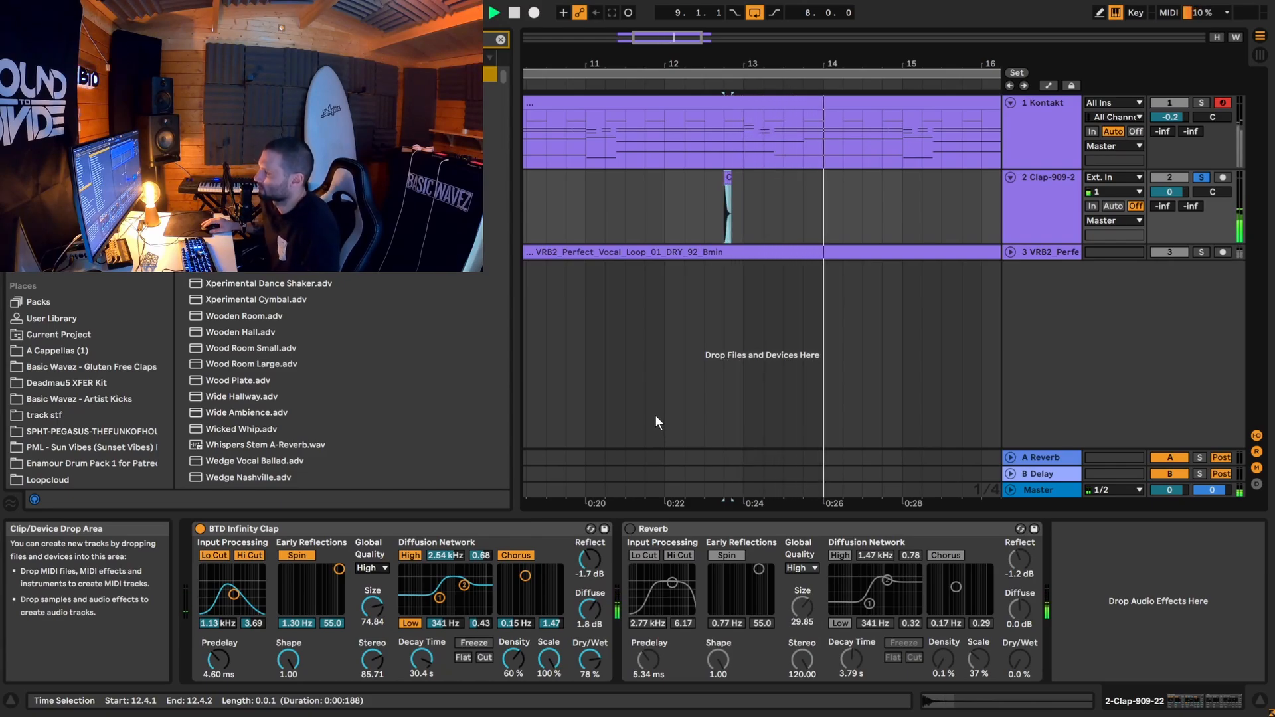
{"action": "key", "text": "space"}
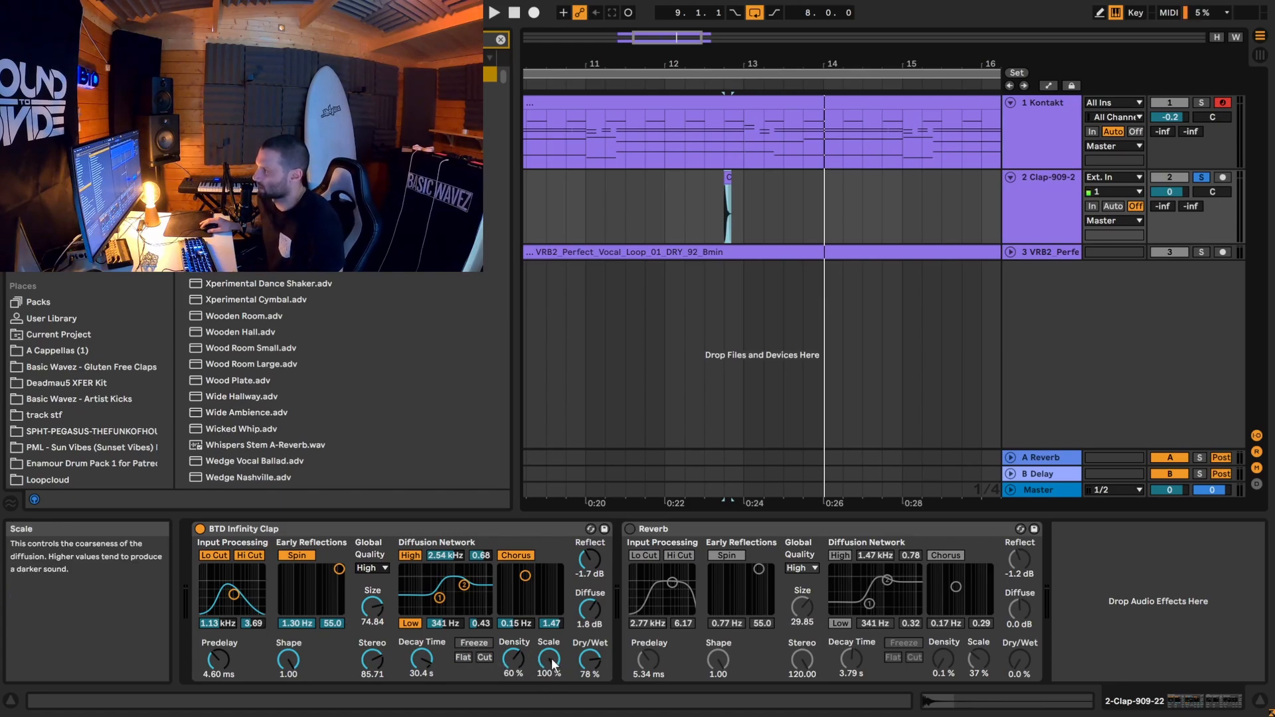
Step: Compare the clap with BTD Infinity Clap's Scale at 5.0 % and at 100 %
{"action": "left_click_drag", "start_coordinate": [552, 663], "coordinate": [551, 691]}
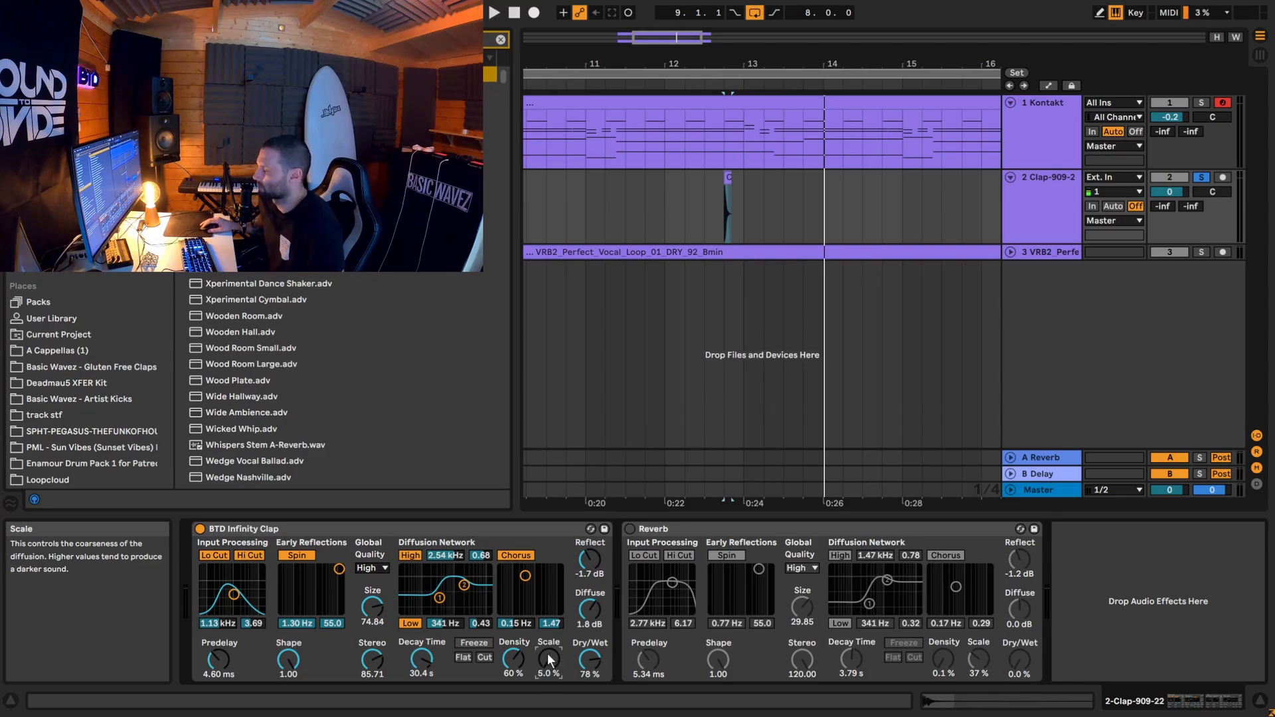
{"action": "key", "text": "space"}
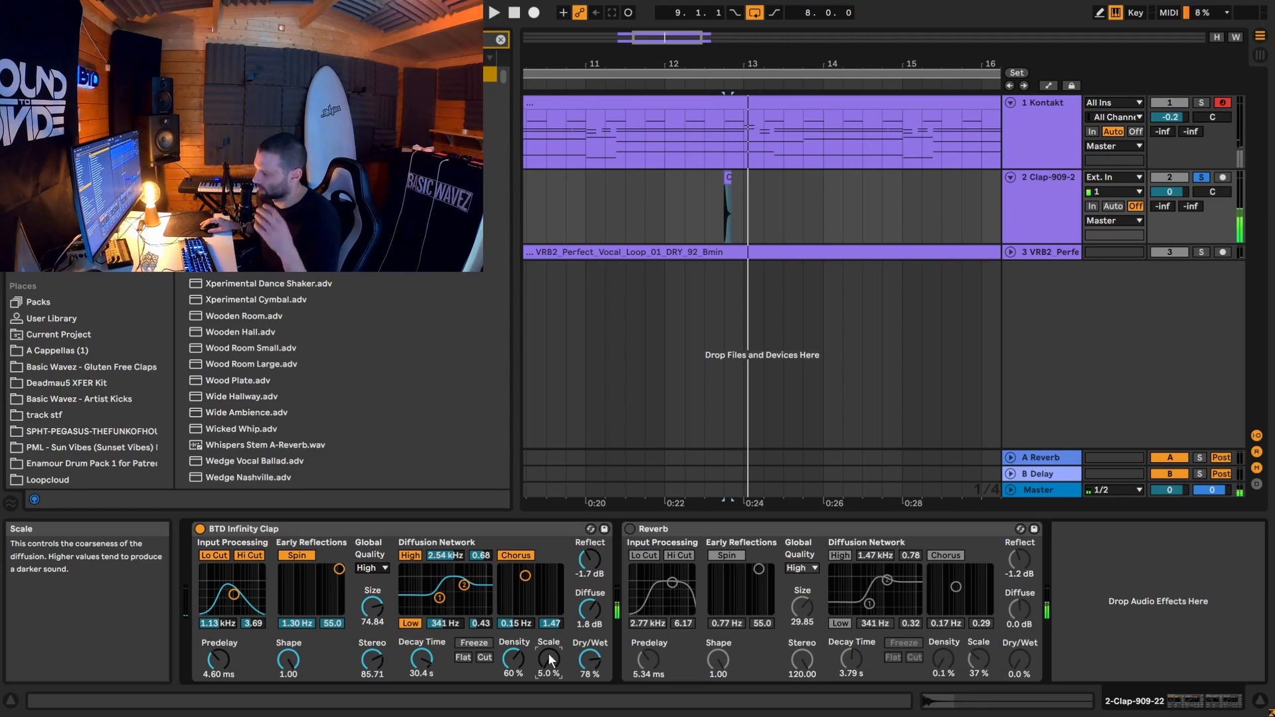
{"action": "left_click_drag", "start_coordinate": [548, 657], "coordinate": [549, 630]}
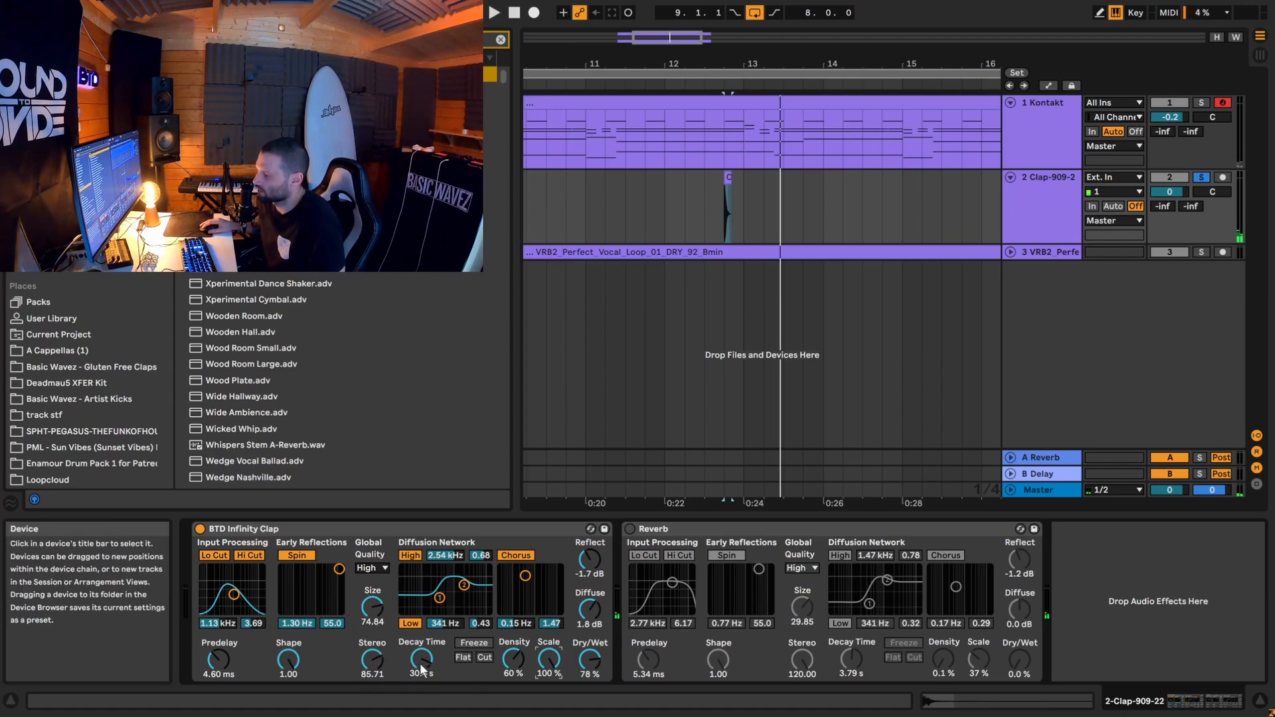
Step: Compare the clap with BTD Infinity Clap's High and Low diffusion filters both off and both on
{"action": "left_click", "coordinate": [420, 556]}
{"action": "left_click", "coordinate": [411, 623]}
{"action": "key", "text": "space"}
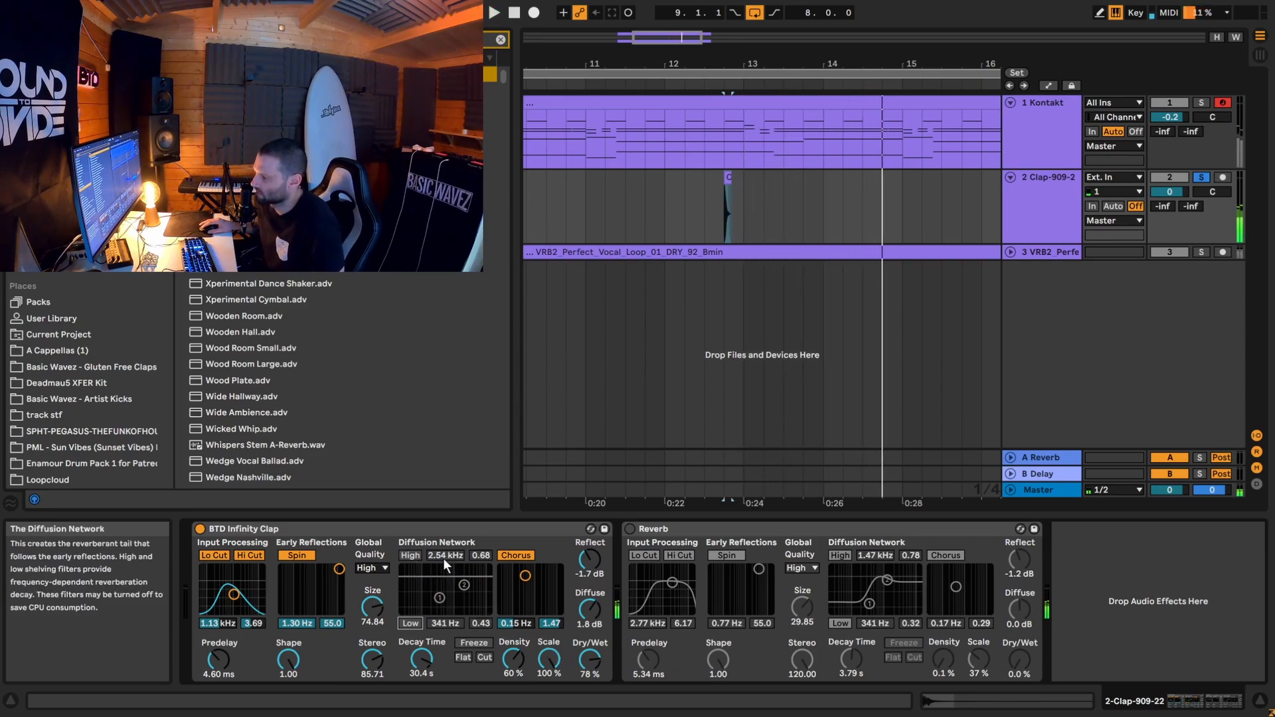
{"action": "key", "text": "space"}
{"action": "left_click", "coordinate": [409, 556]}
{"action": "left_click", "coordinate": [410, 622]}
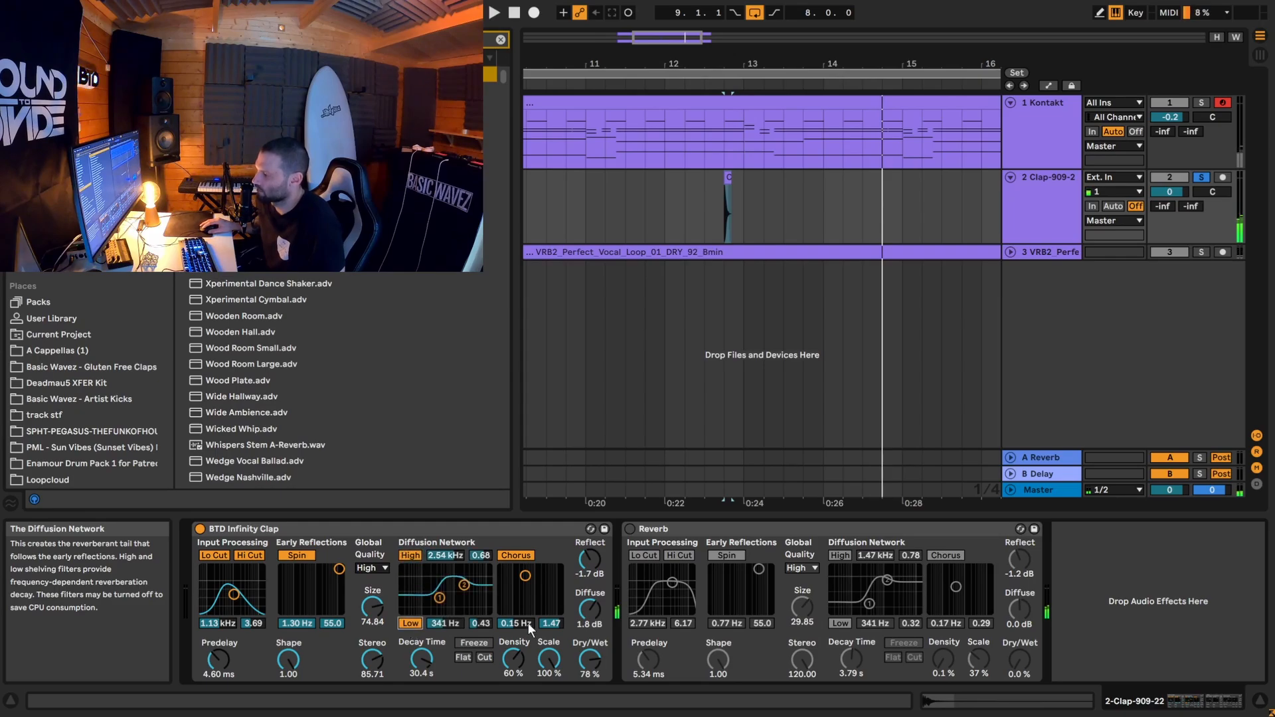
{"action": "key", "text": "space"}
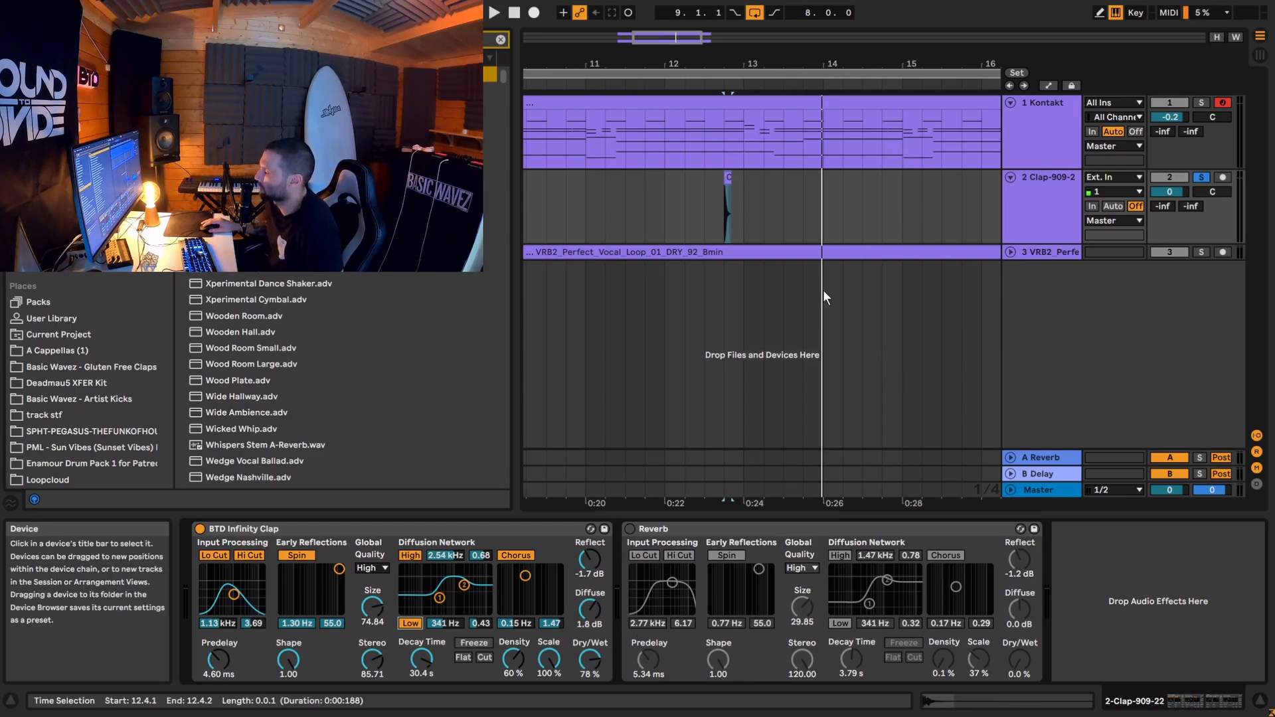
Step: Play the clap from 12.3.1 without BTD Infinity Clap and again with it active
{"action": "left_click", "coordinate": [704, 197]}
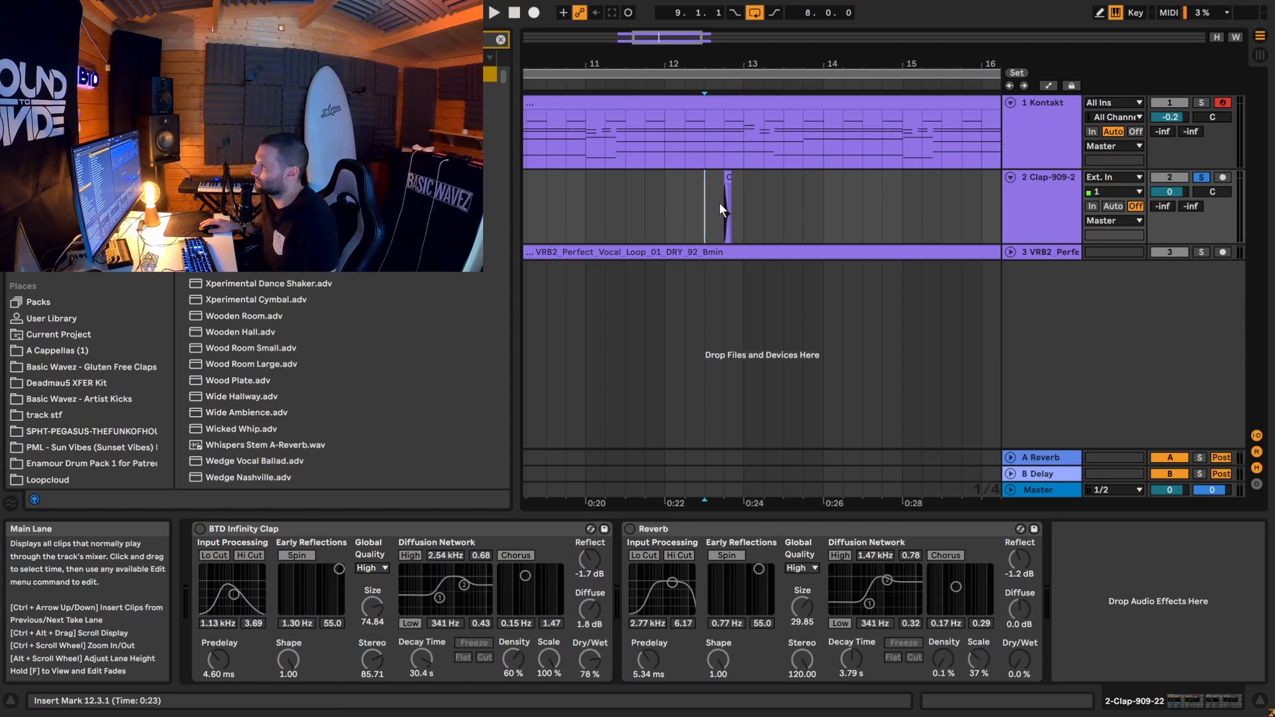
{"action": "key", "text": "space"}
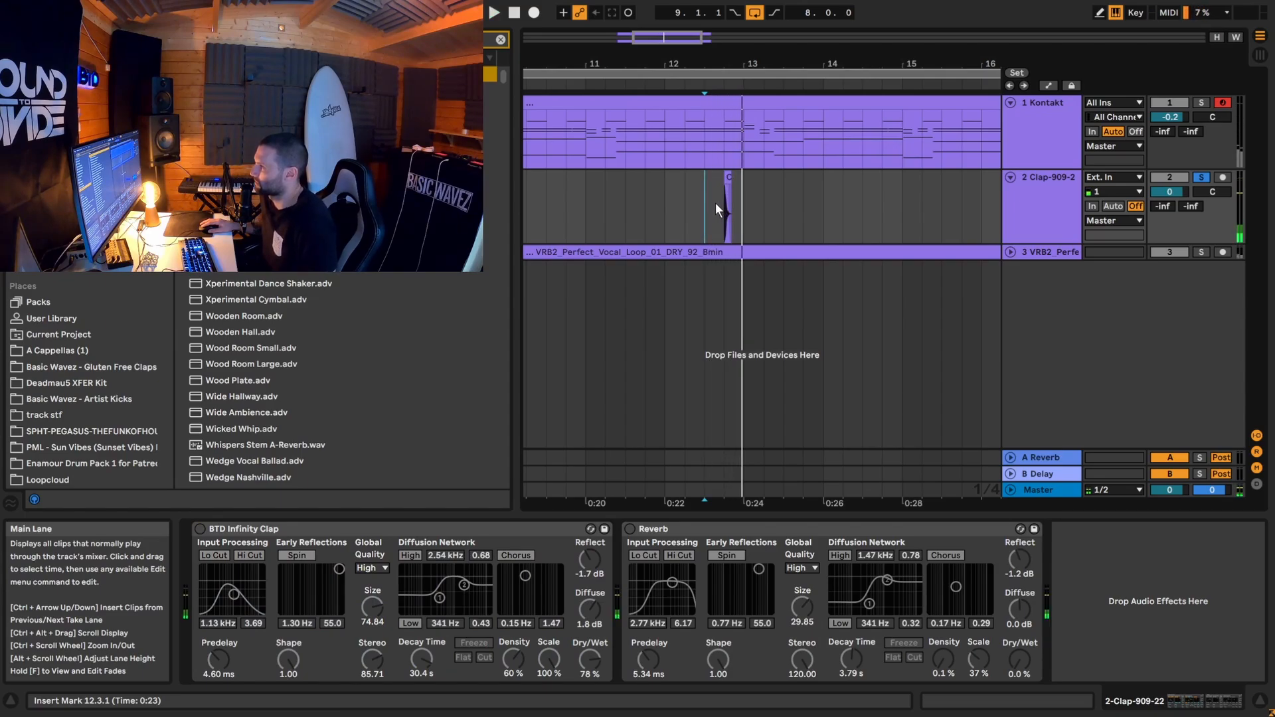
{"action": "key", "text": "space"}
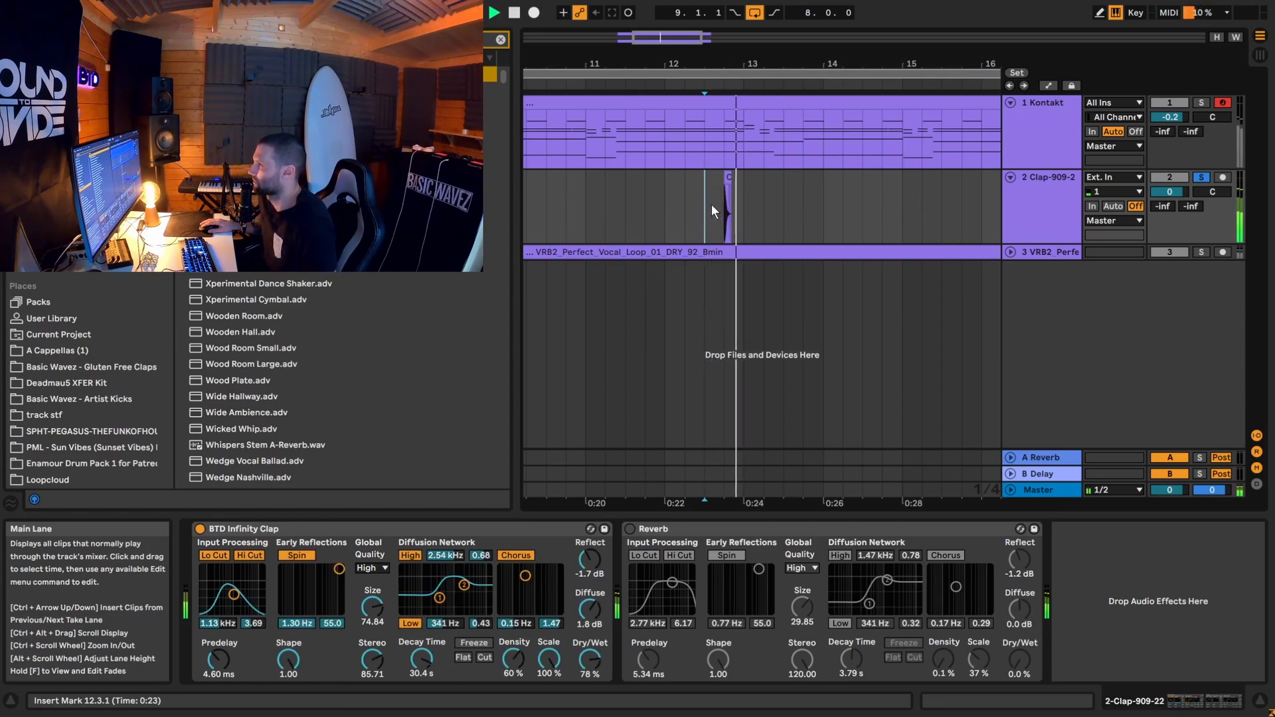
Step: Unfold the VRB2_Perfect_Vocal_Loop track, solo it, and show its device chain
{"action": "left_click_drag", "start_coordinate": [668, 37], "coordinate": [785, 17]}
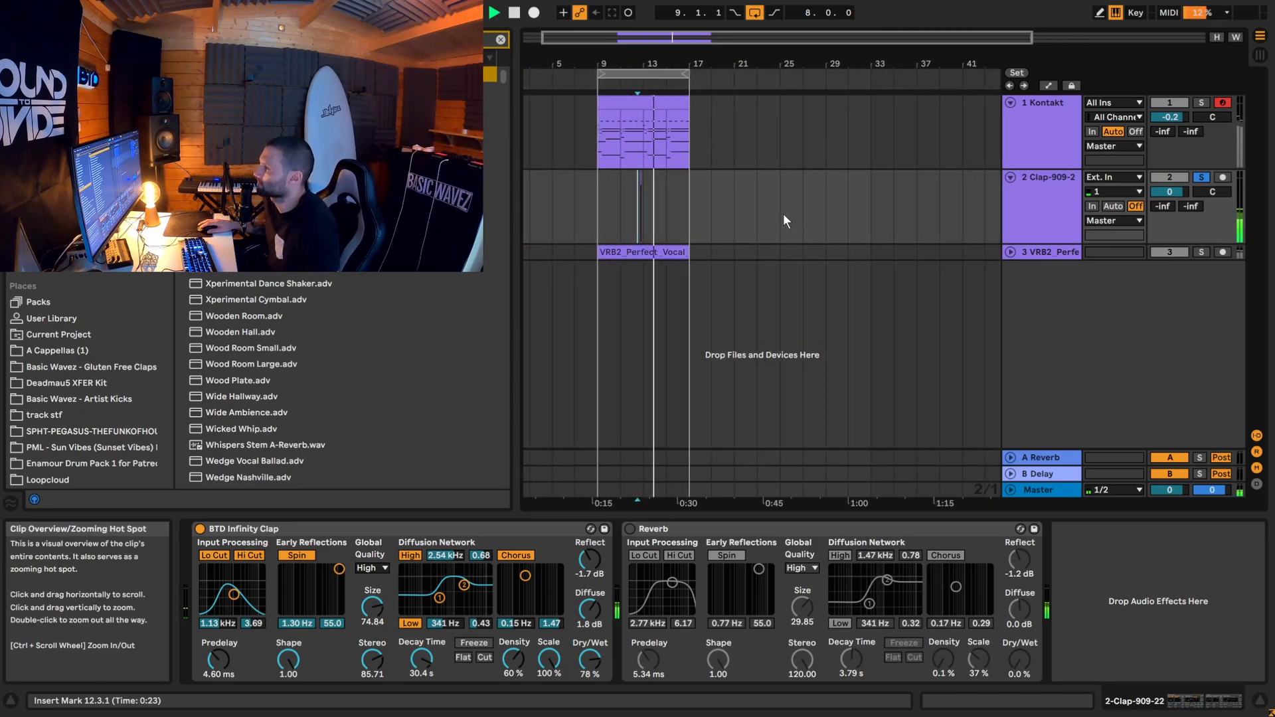
{"action": "left_click", "coordinate": [1010, 252]}
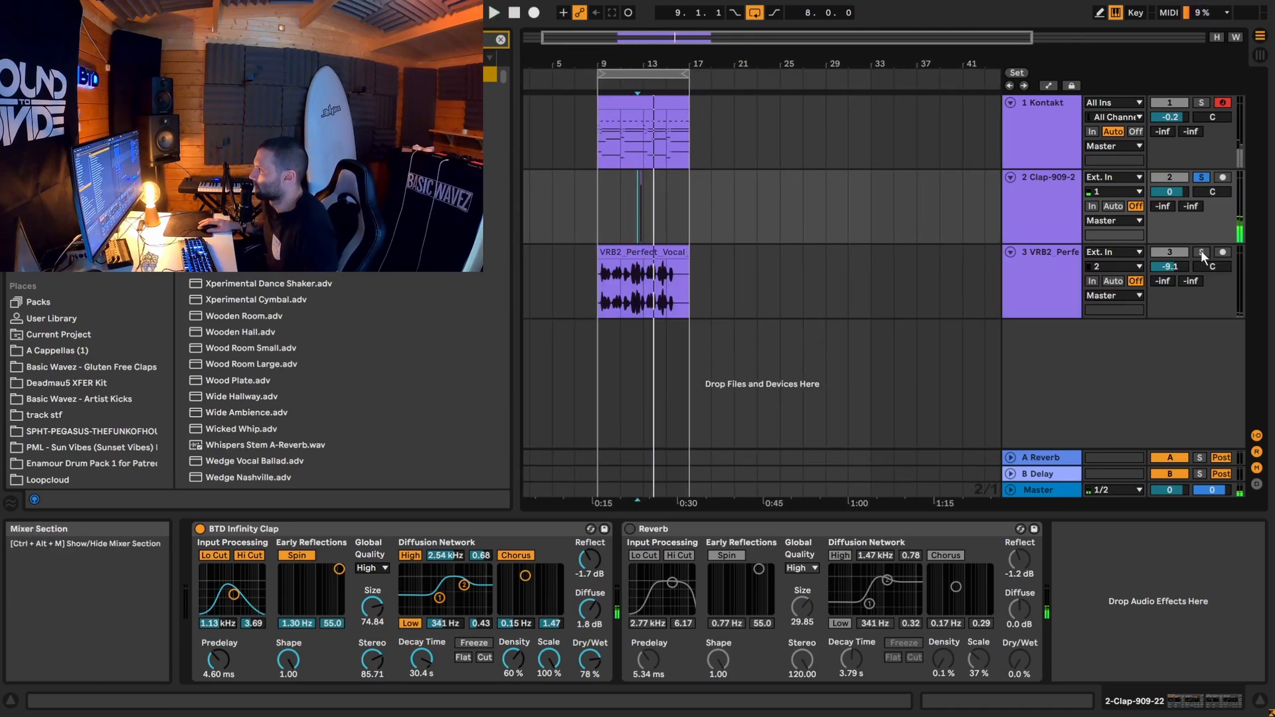
{"action": "left_click", "coordinate": [1201, 251]}
{"action": "left_click", "coordinate": [875, 286]}
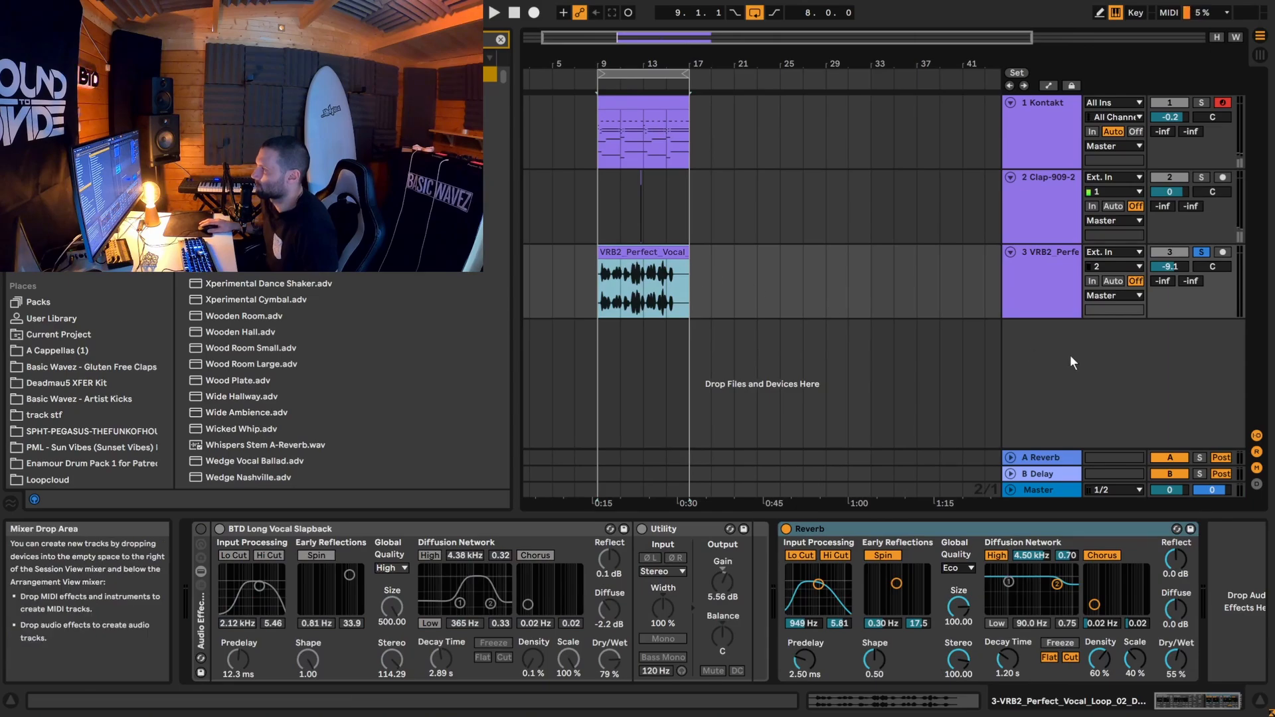
{"action": "left_click", "coordinate": [1043, 308]}
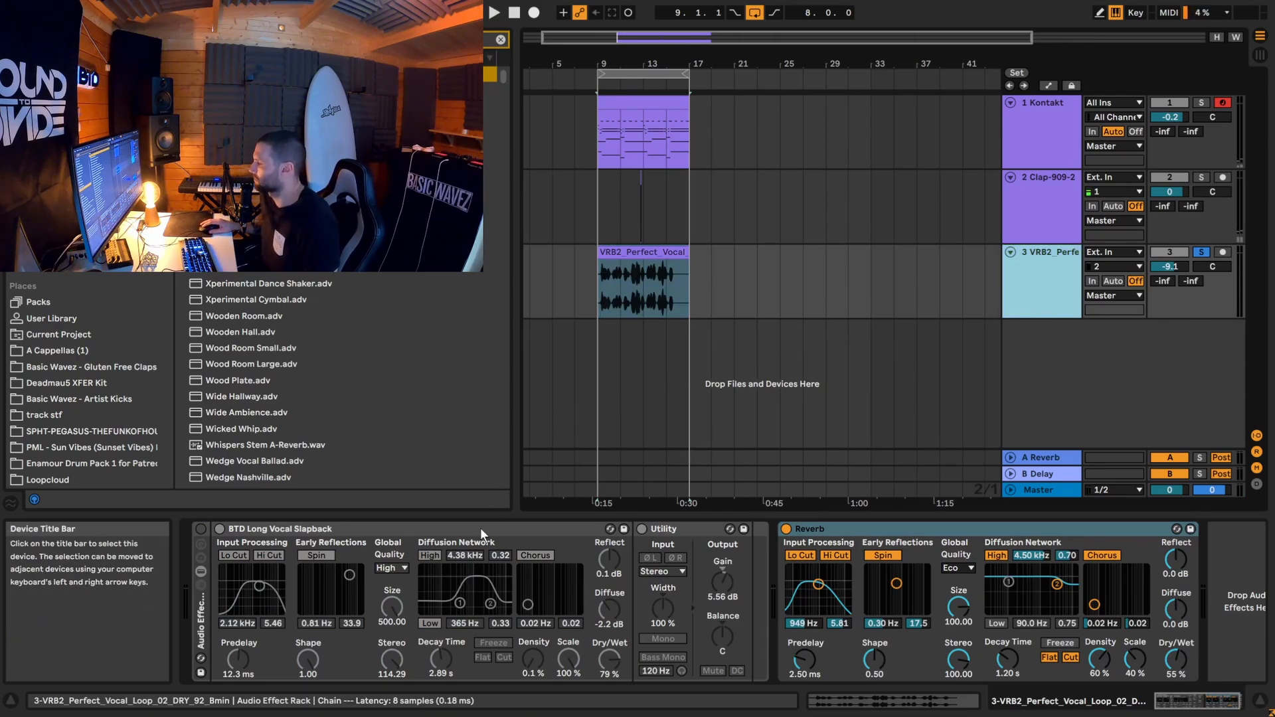
Step: Deactivate the Reverb device on the vocal track and audition the dry vocal from 9.1.1
{"action": "left_click", "coordinate": [786, 529]}
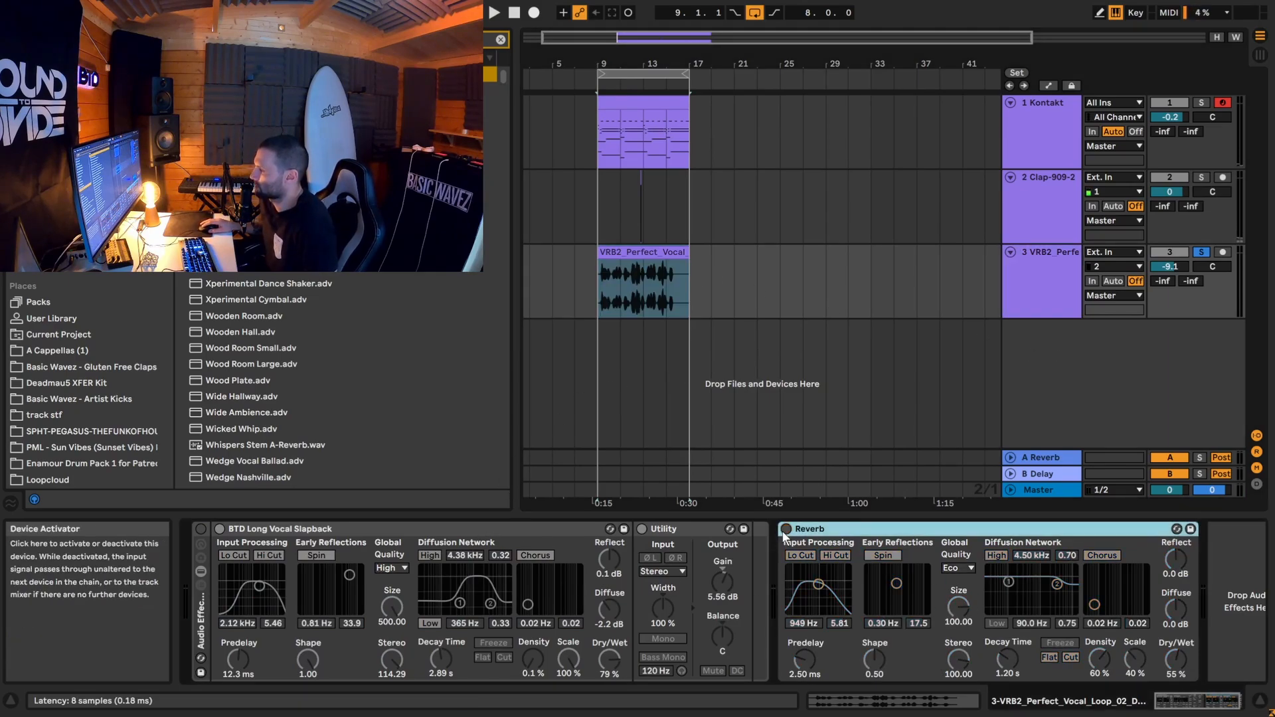
{"action": "left_click", "coordinate": [599, 279]}
{"action": "key", "text": "space"}
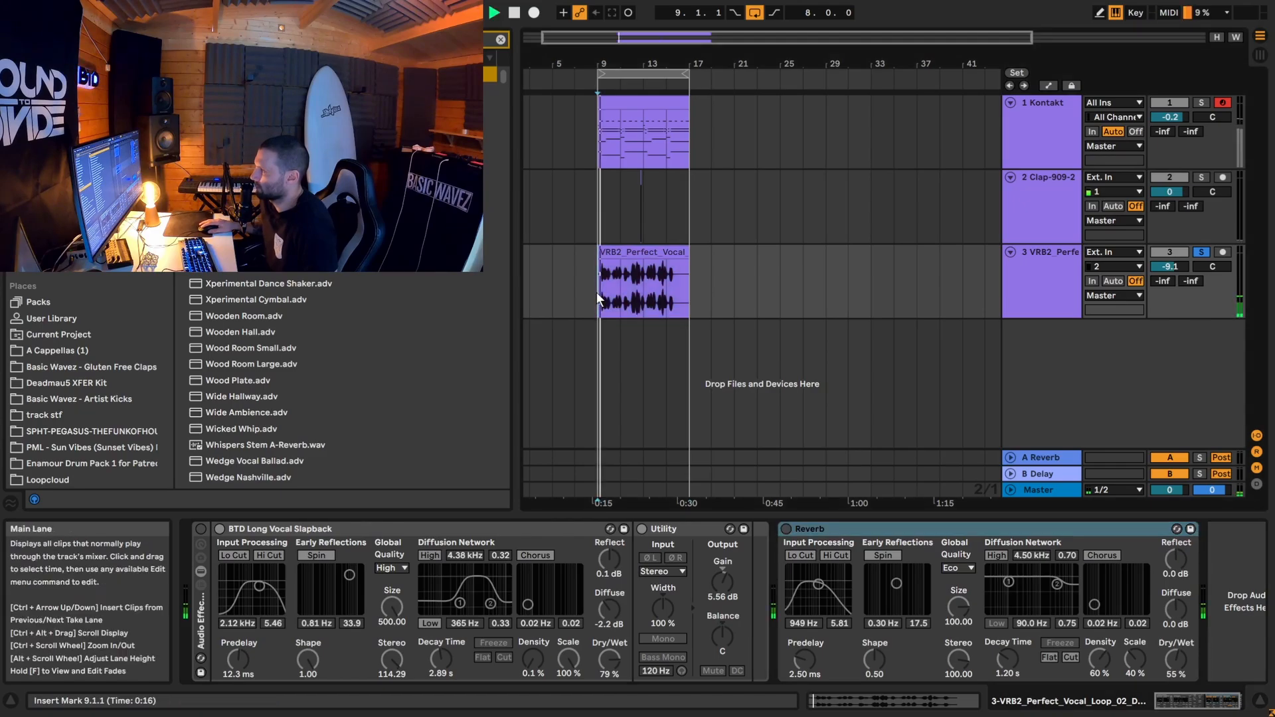
{"action": "left_click_drag", "start_coordinate": [627, 38], "coordinate": [619, 115]}
{"action": "key", "text": "space"}
Step: Activate the vocal's effect rack with BTD Long Vocal Slapback and Utility, and audition the vocal through it
{"action": "key", "text": "ctrl+z"}
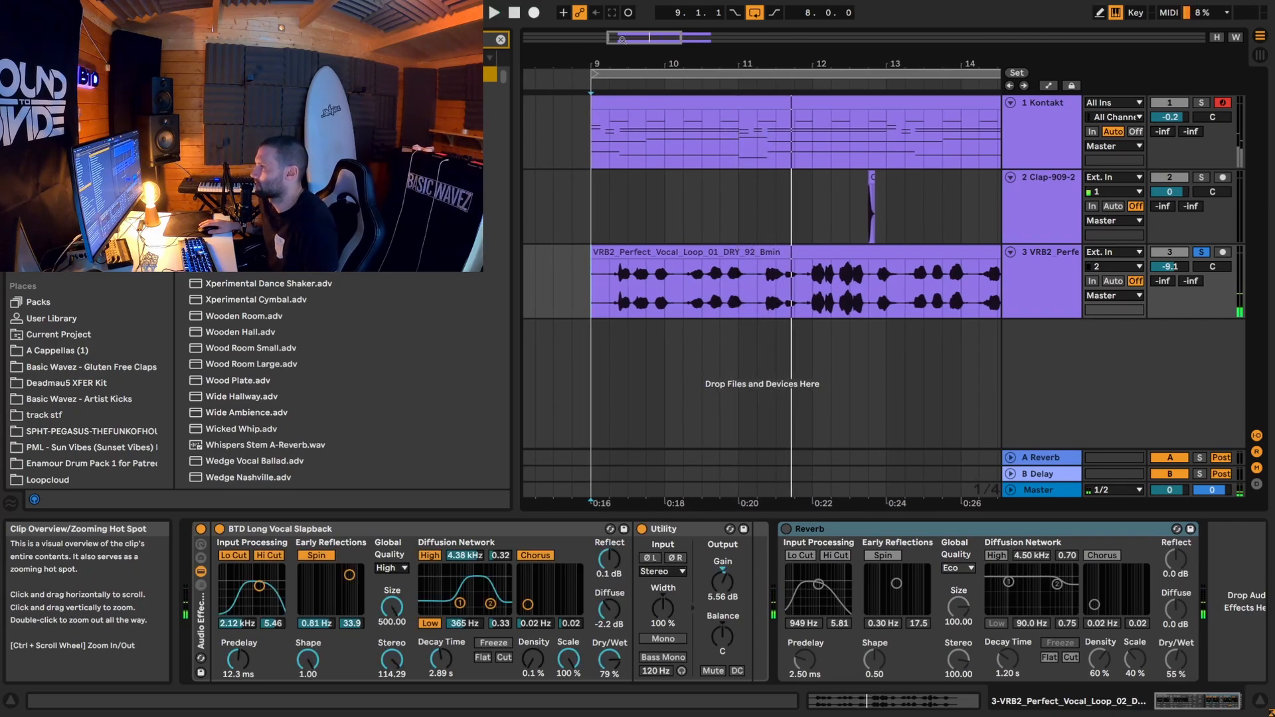
{"action": "key", "text": "space"}
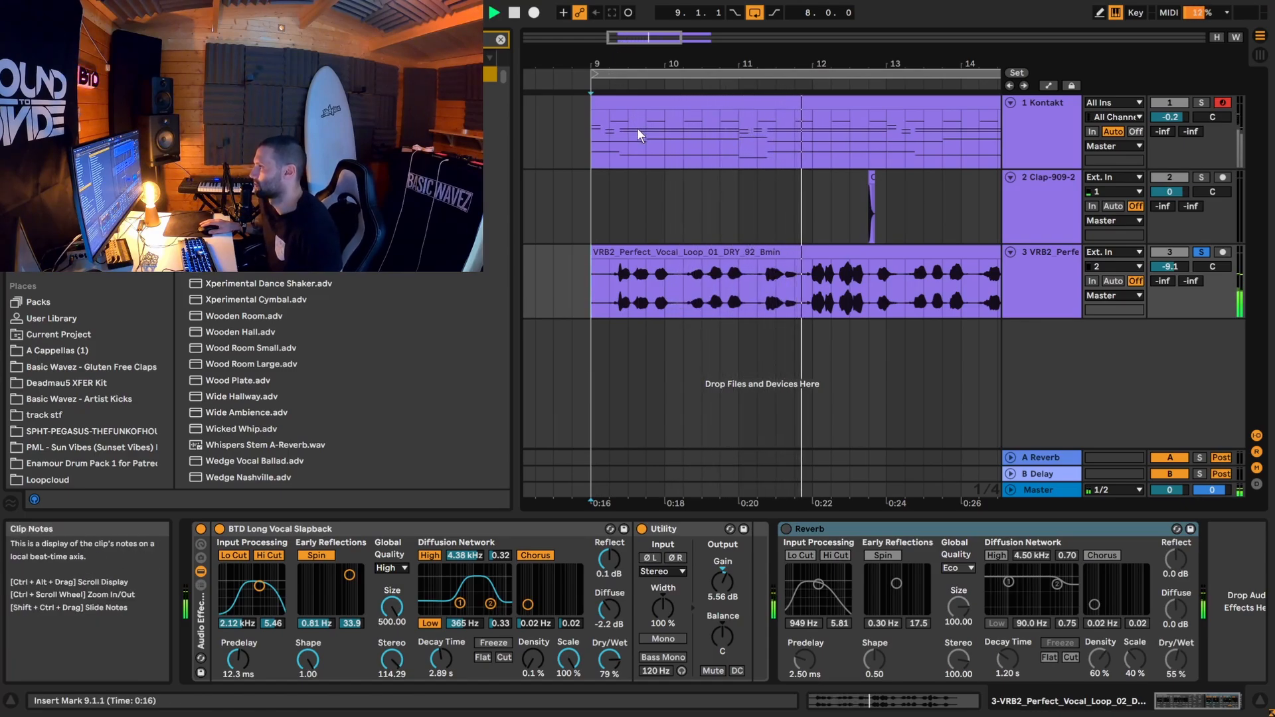
{"action": "key", "text": "space"}
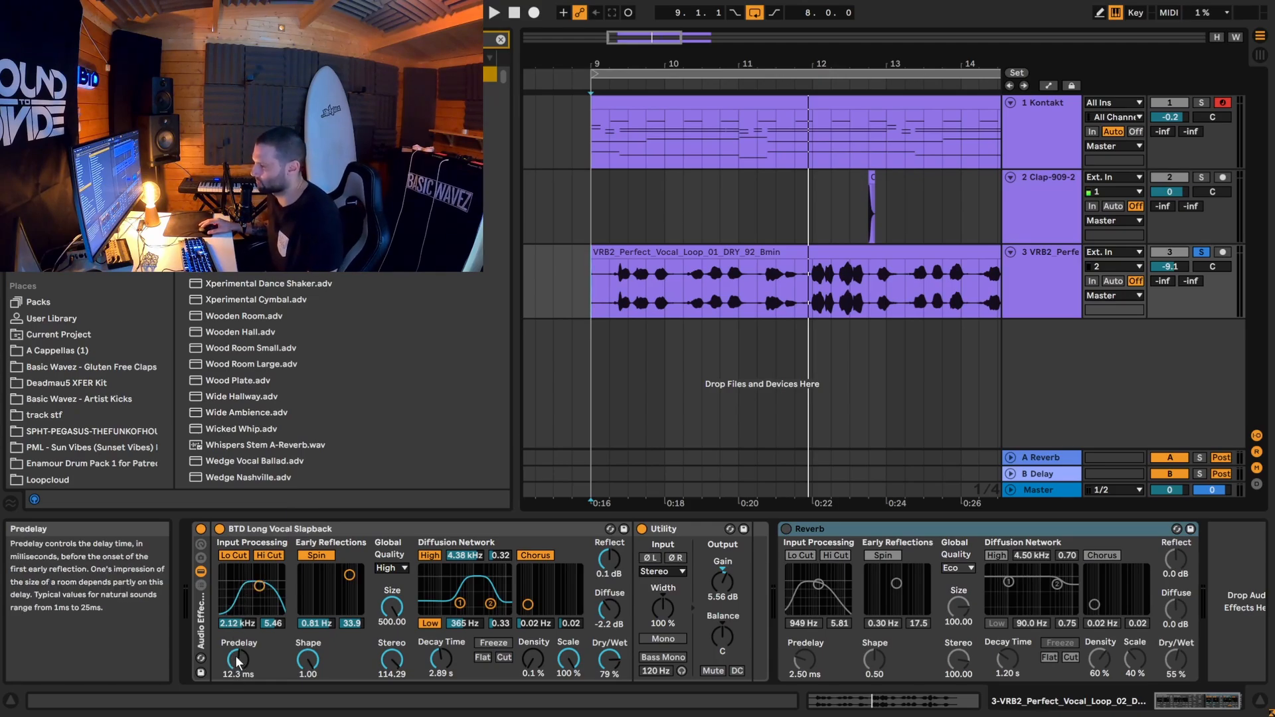
Step: Toggle BTD Long Vocal Slapback's Early Reflections Spin off and back on while auditioning the vocal
{"action": "key", "text": "space"}
{"action": "left_click", "coordinate": [324, 555]}
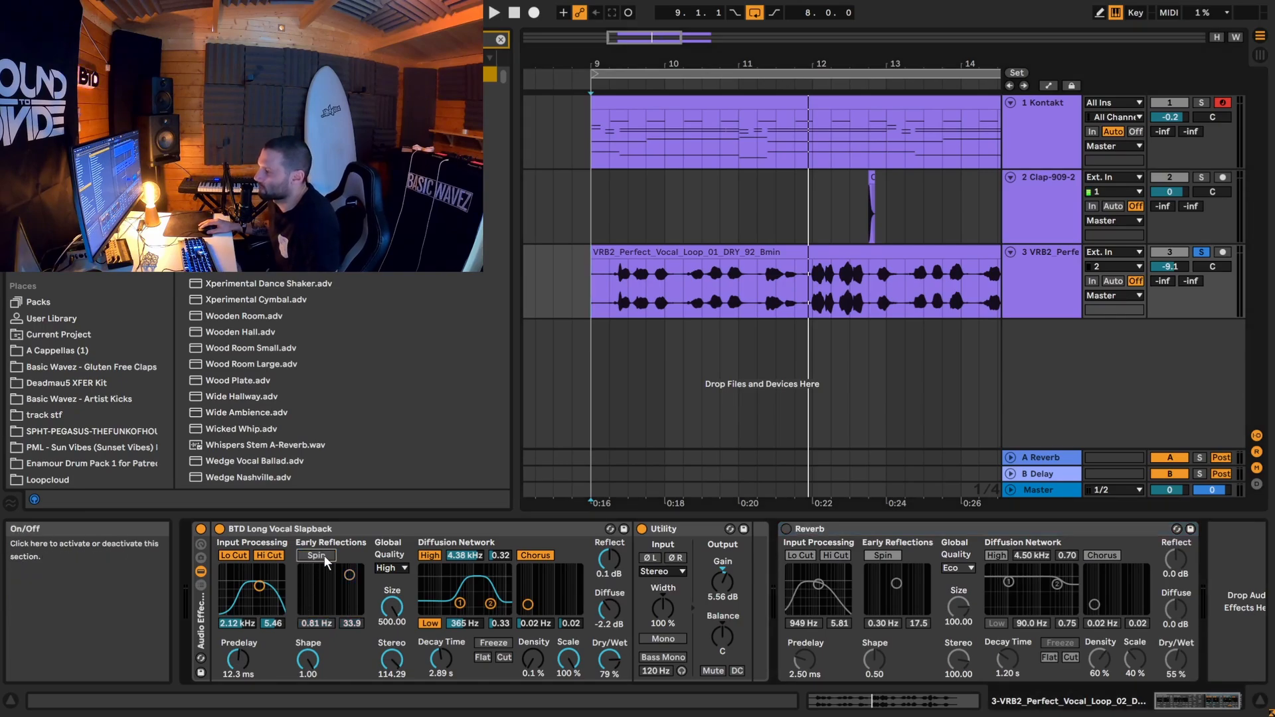
{"action": "left_click", "coordinate": [324, 555]}
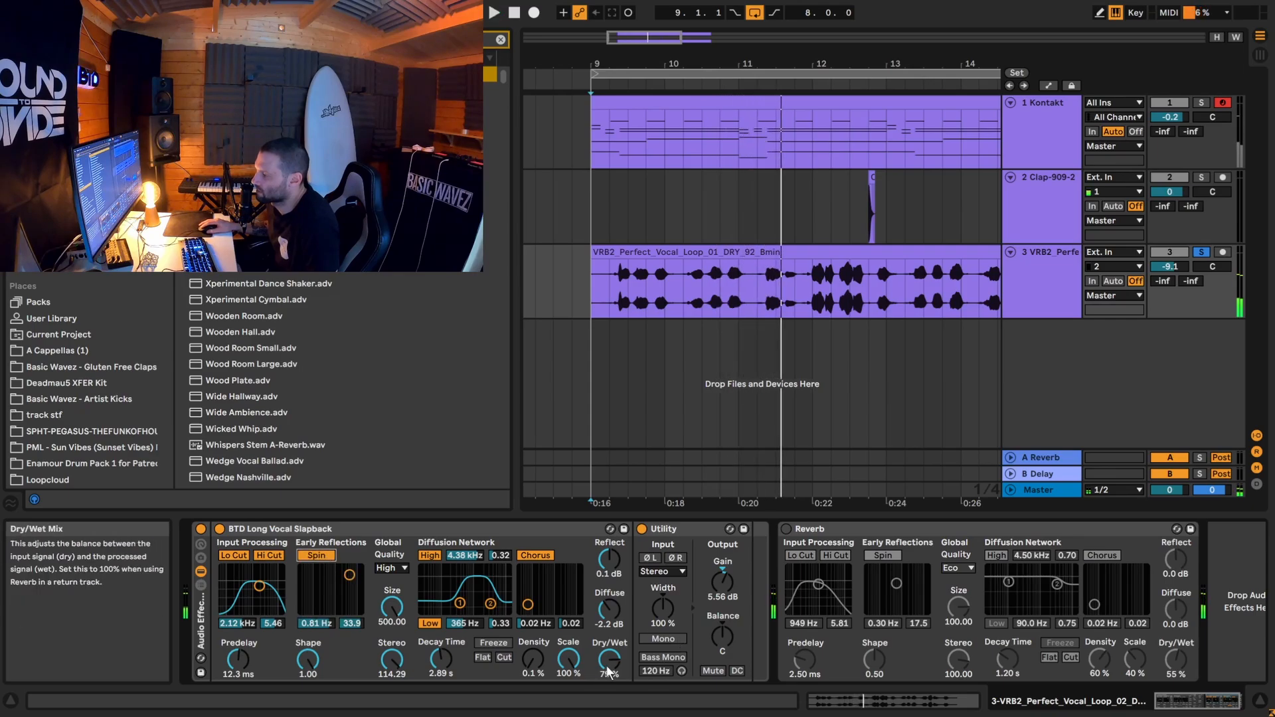
Step: Set BTD Long Vocal Slapback's Dry/Wet to 100 % and compare the vocal with Spin off and on
{"action": "key", "text": "space"}
{"action": "left_click", "coordinate": [317, 555]}
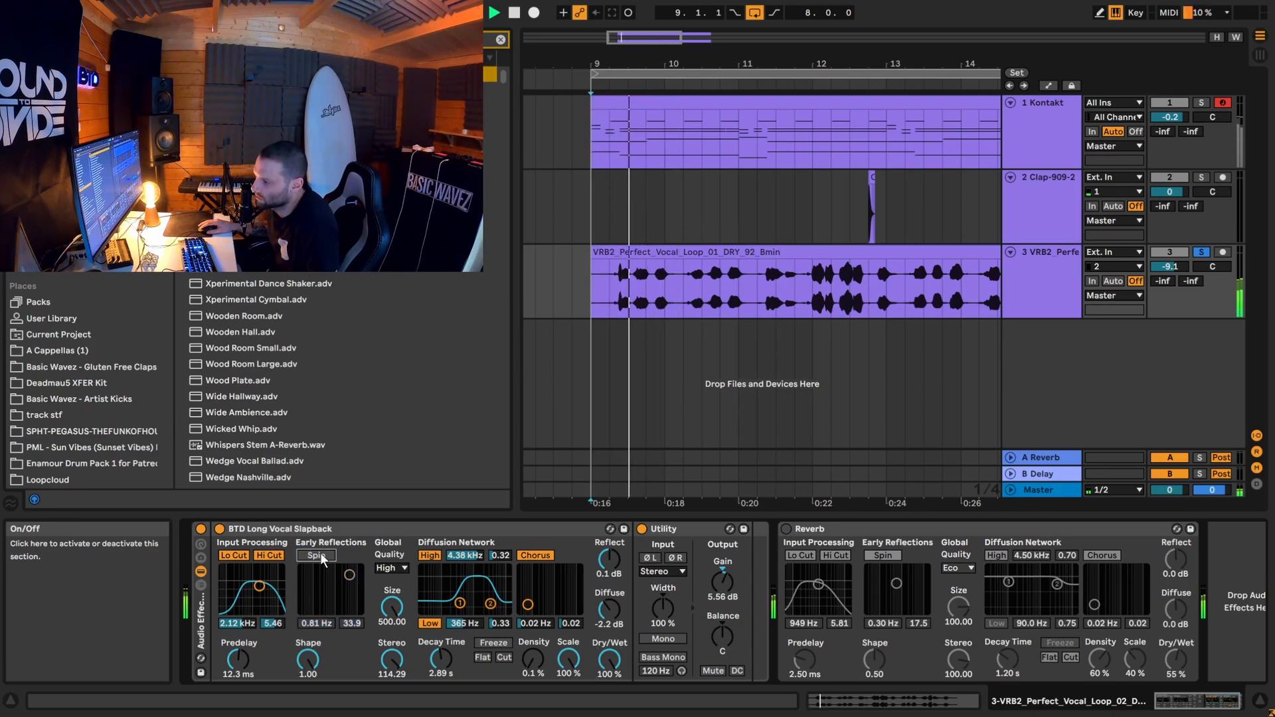
{"action": "left_click", "coordinate": [317, 555]}
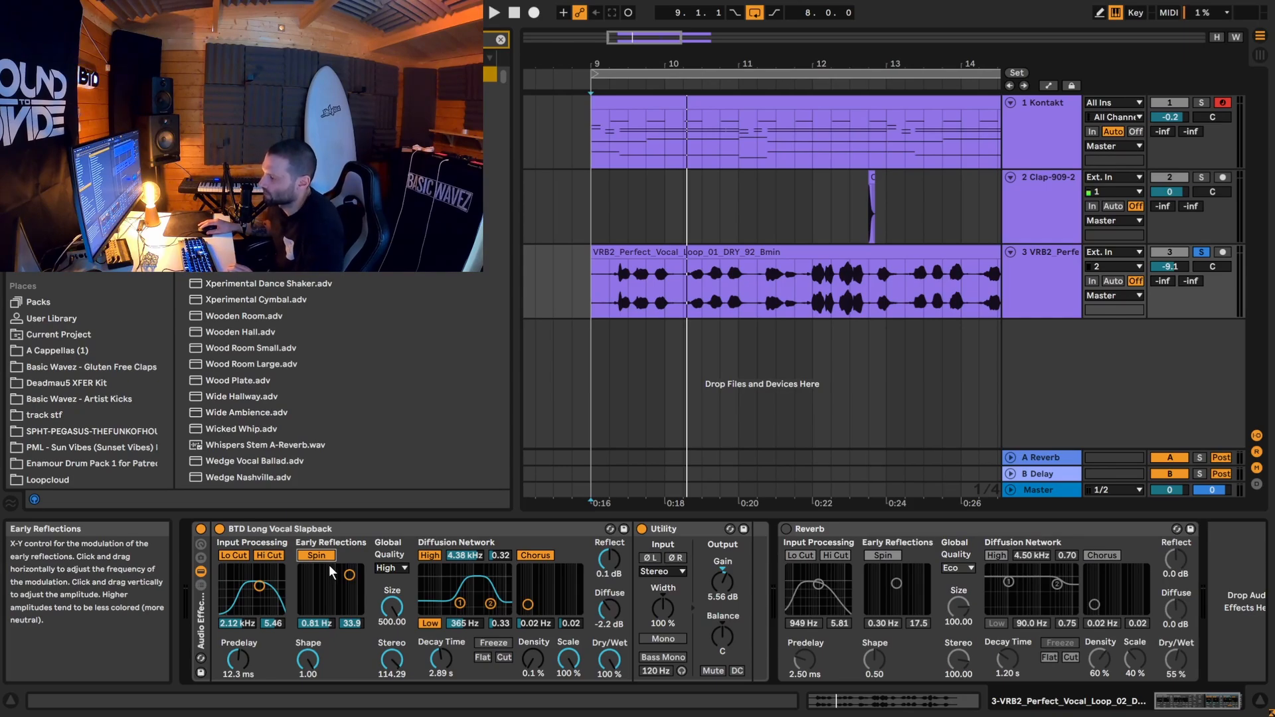
{"action": "left_click", "coordinate": [317, 556]}
{"action": "key", "text": "space"}
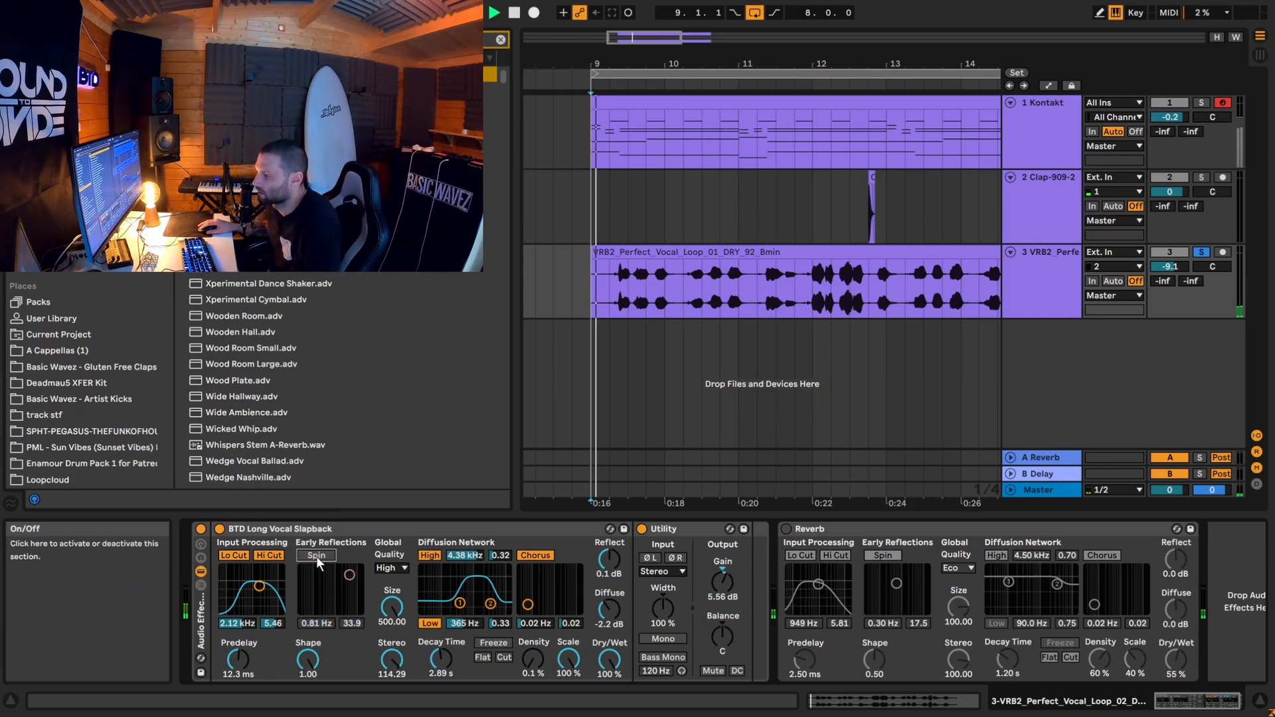
{"action": "left_click", "coordinate": [316, 556]}
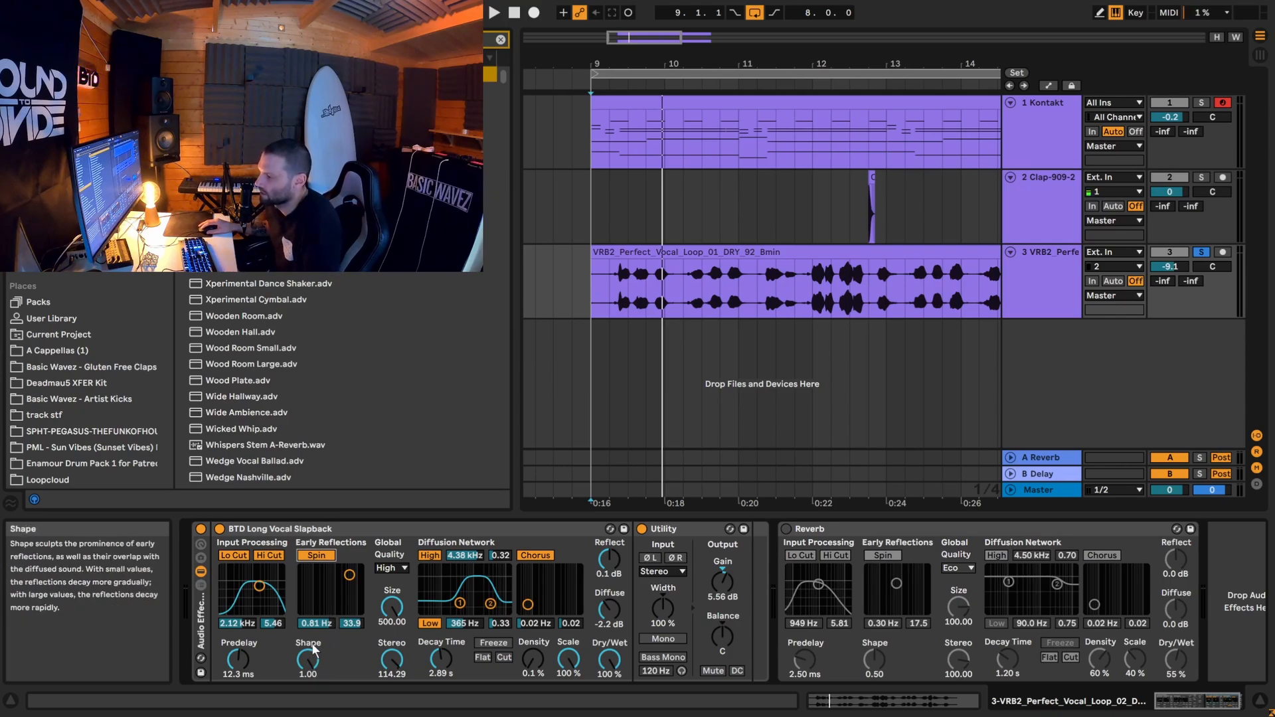
Step: Compare the vocal with BTD Long Vocal Slapback's Shape at 0.00 and at 1.00 during playback
{"action": "left_click_drag", "start_coordinate": [310, 672], "coordinate": [311, 710]}
{"action": "key", "text": "space"}
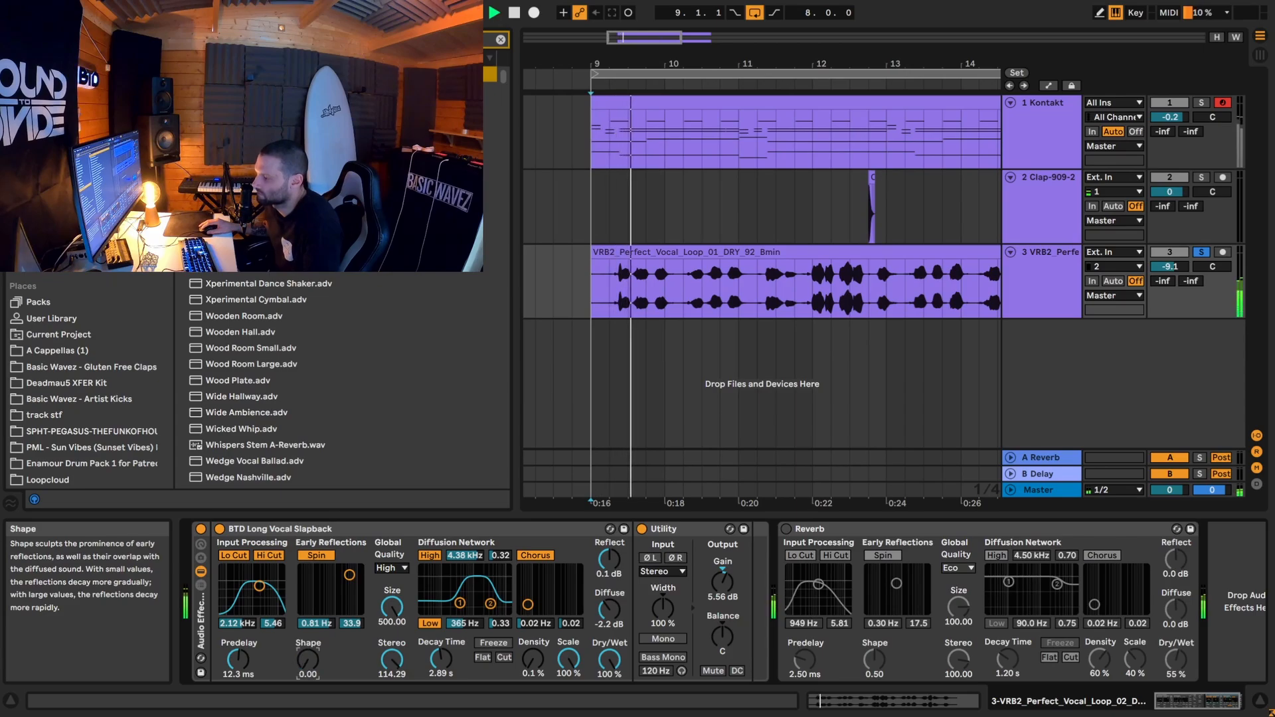
{"action": "left_click_drag", "start_coordinate": [310, 668], "coordinate": [311, 628]}
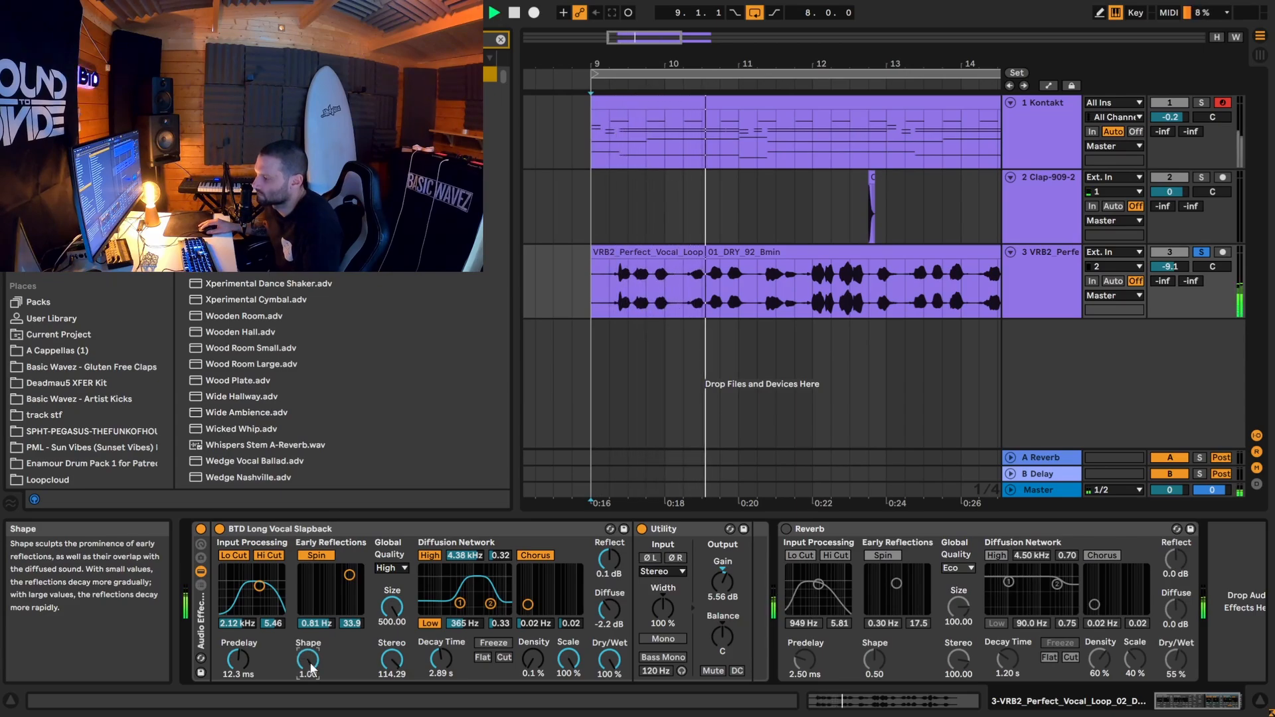
Step: Compare the vocal with BTD Long Vocal Slapback's Size at 0.22 and at 500.00 during playback
{"action": "key", "text": "space"}
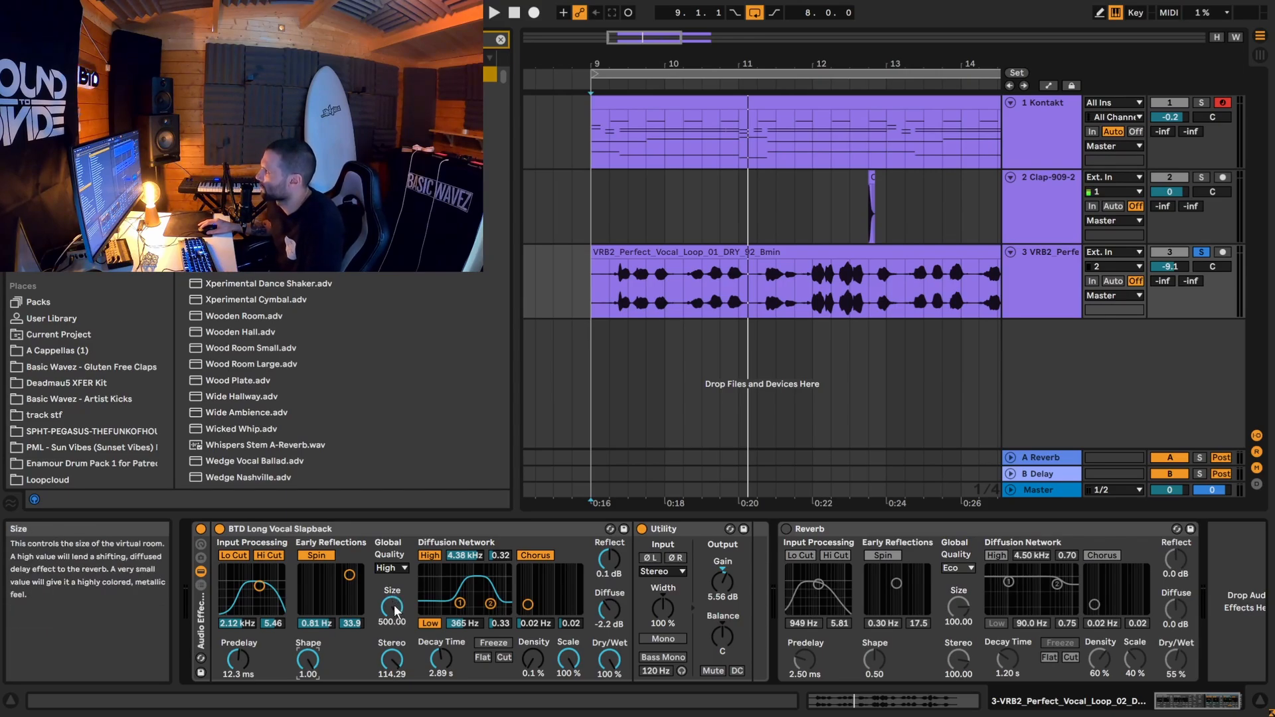
{"action": "left_click_drag", "start_coordinate": [393, 604], "coordinate": [393, 671]}
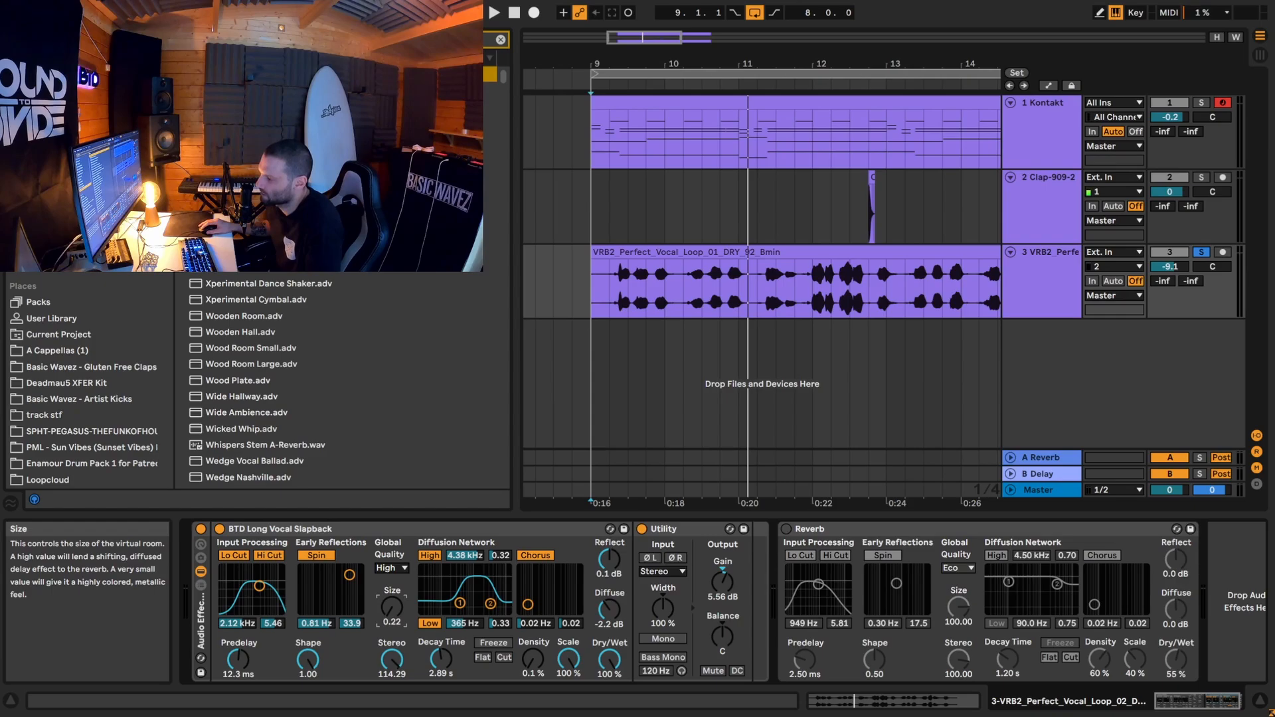
{"action": "key", "text": "space"}
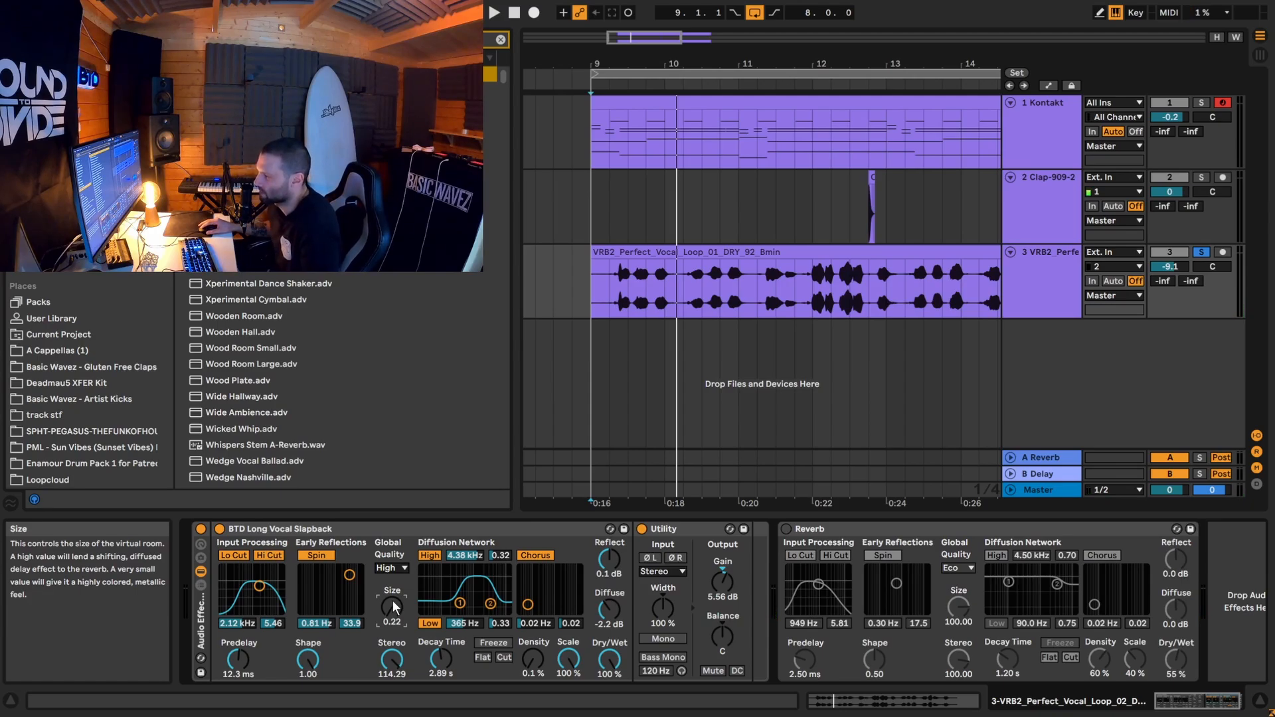
{"action": "key", "text": "space"}
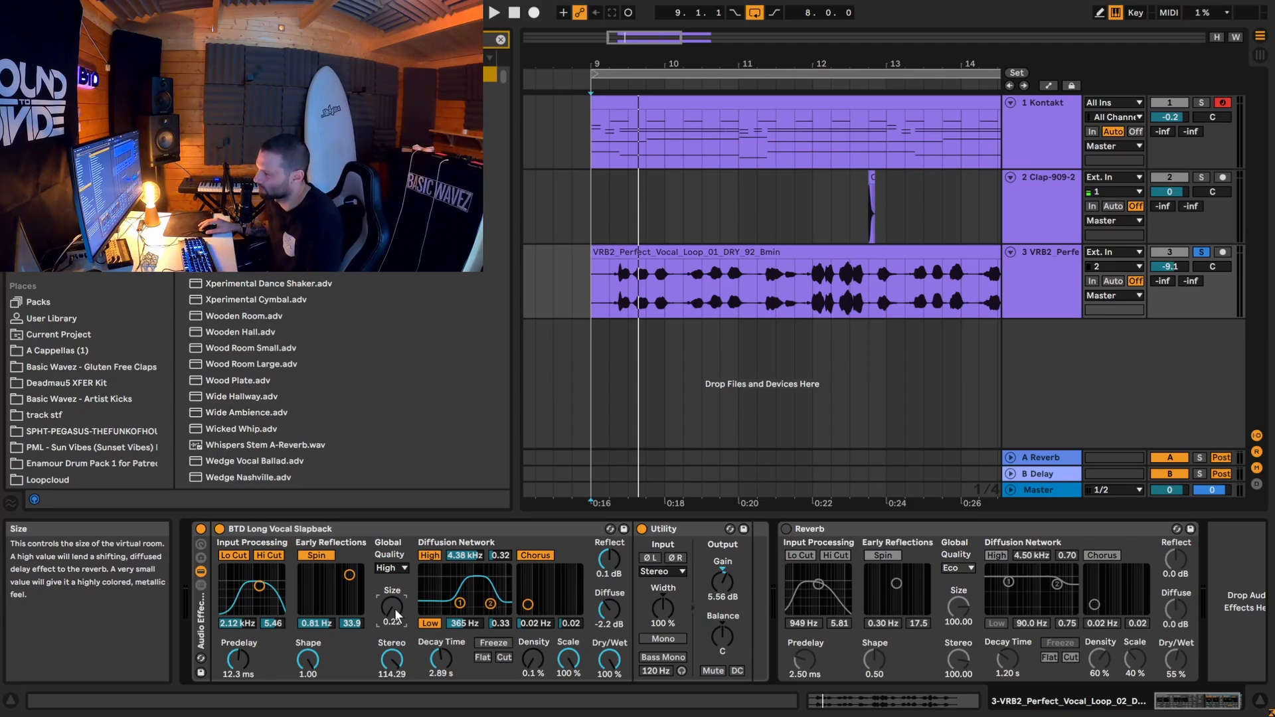
{"action": "left_click_drag", "start_coordinate": [396, 608], "coordinate": [395, 571]}
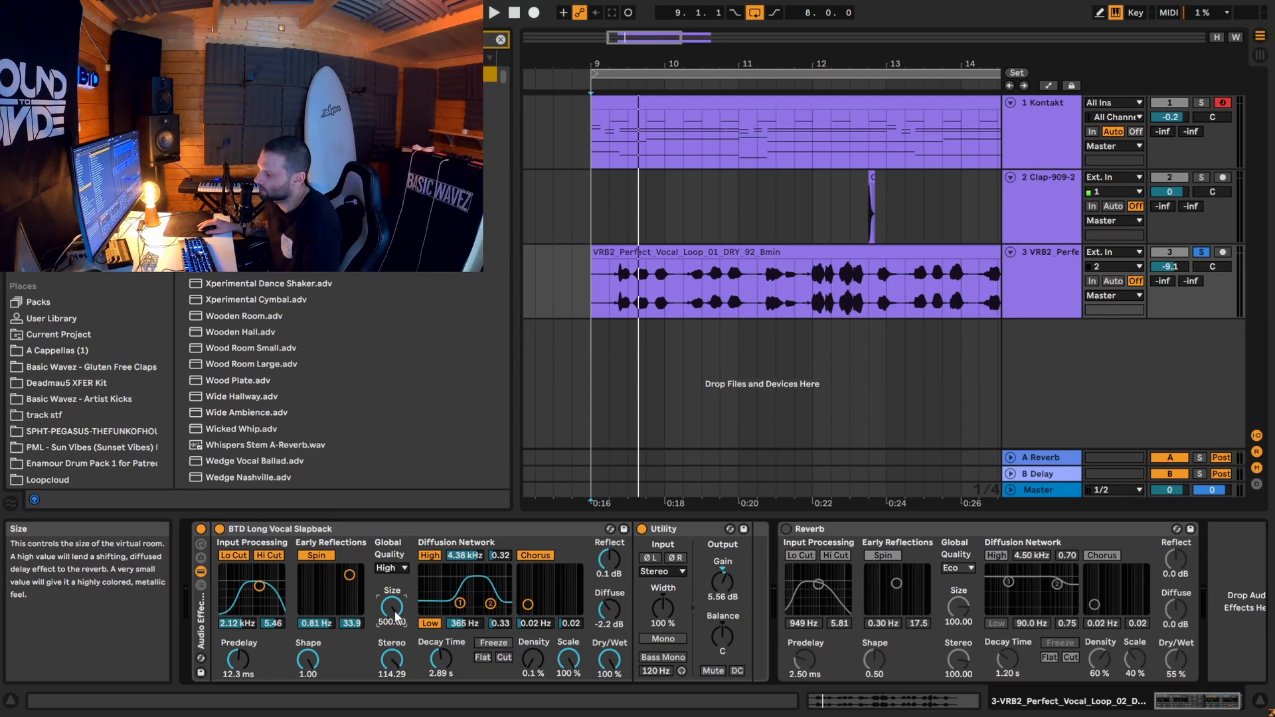
{"action": "key", "text": "space"}
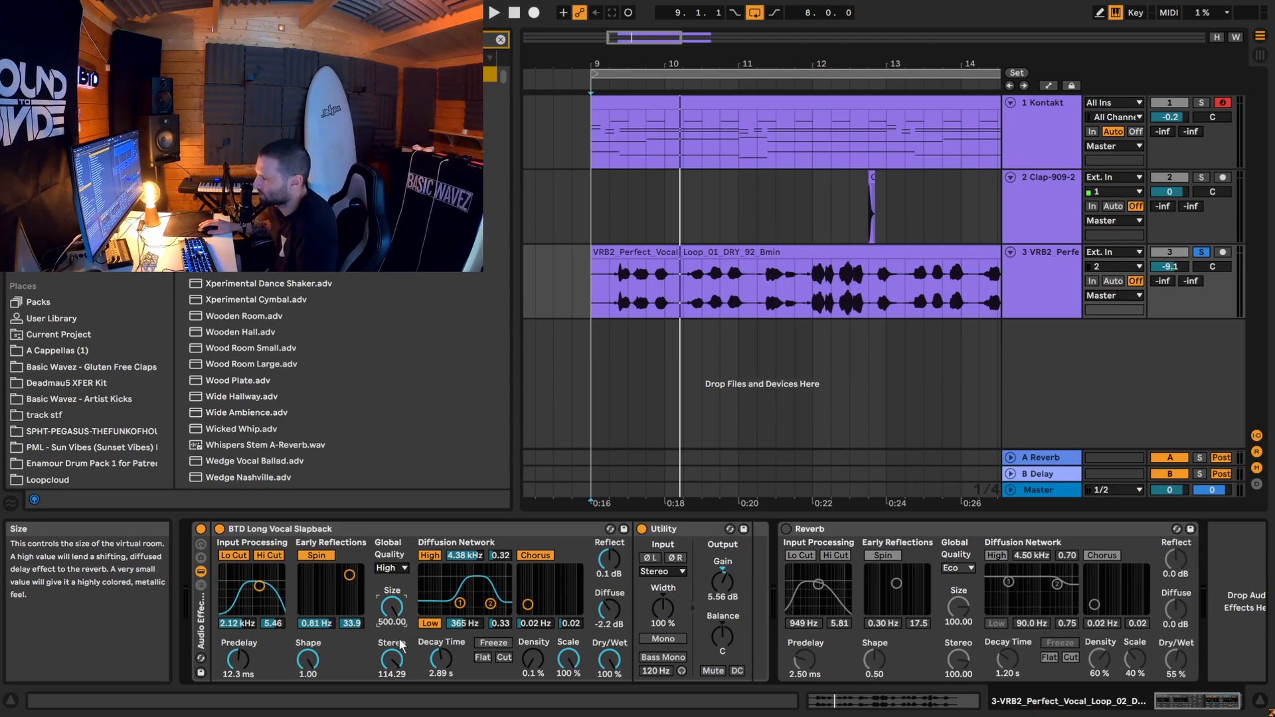
Step: Turn BTD Long Vocal Slapback's High and Low diffusion filters off, audition the vocal, and turn both filters back on
{"action": "left_click", "coordinate": [433, 556]}
{"action": "left_click", "coordinate": [431, 622]}
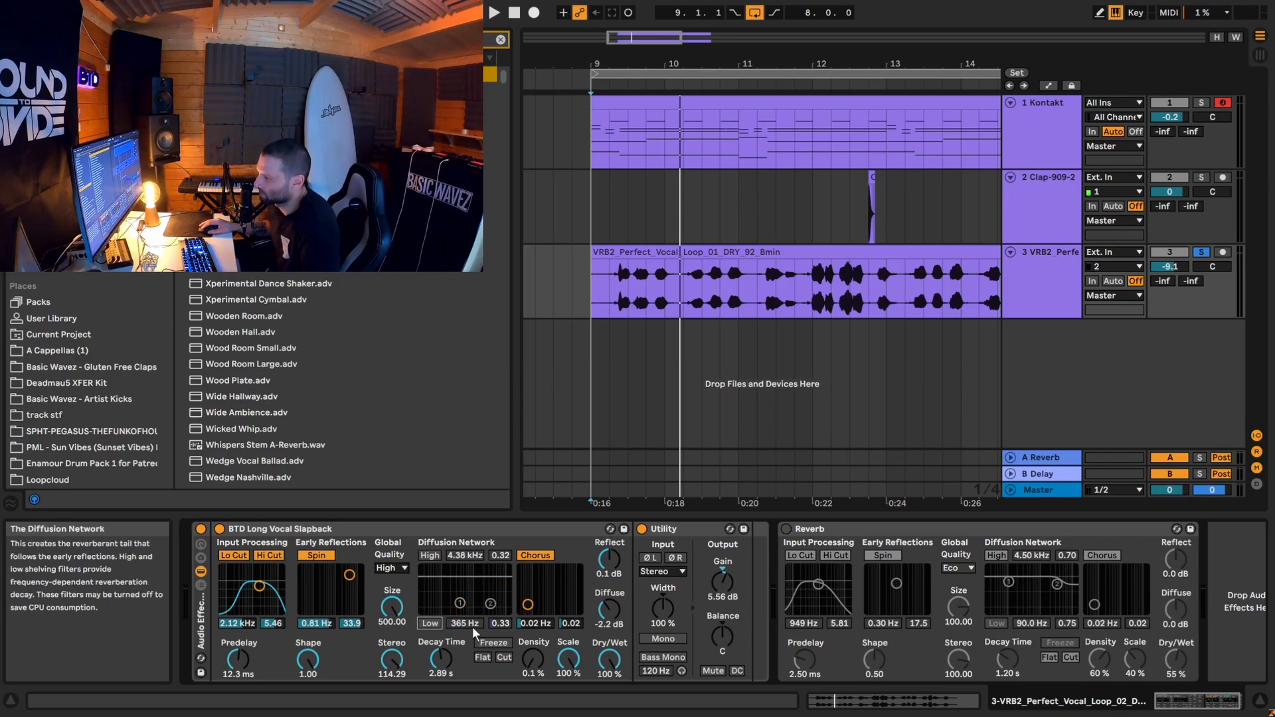
{"action": "key", "text": "space"}
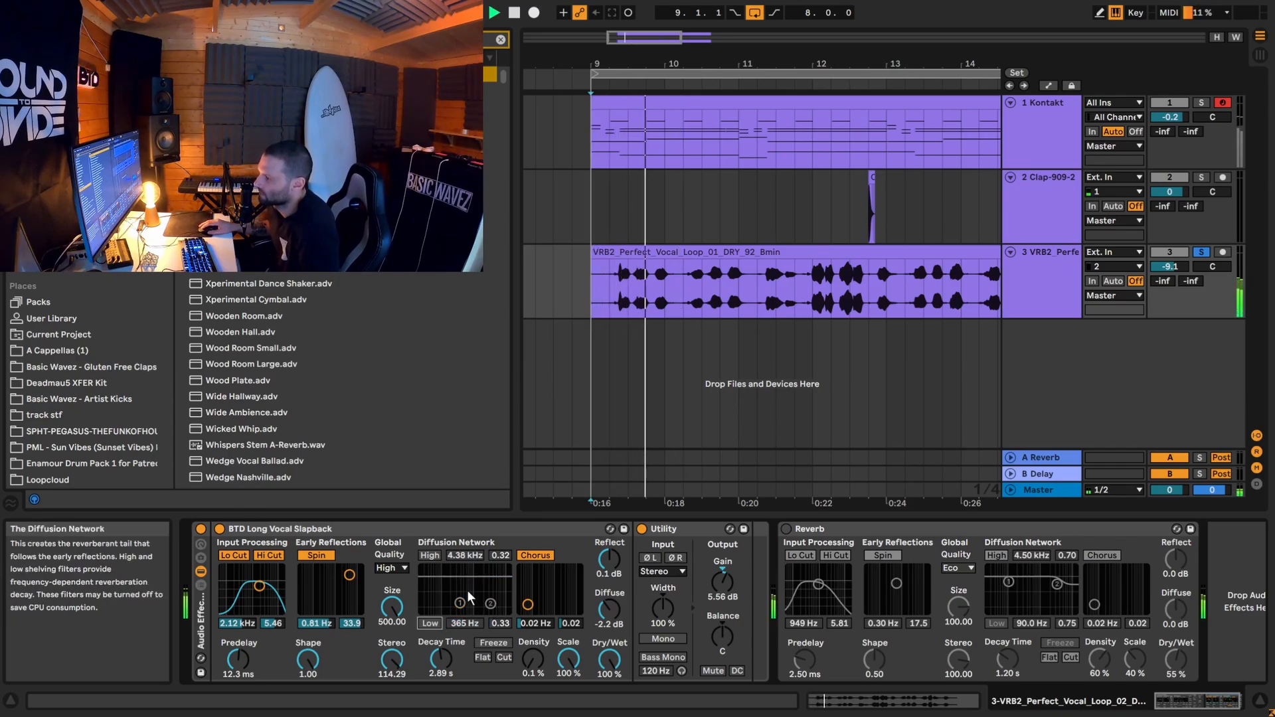
{"action": "left_click", "coordinate": [433, 555]}
{"action": "left_click", "coordinate": [433, 555]}
{"action": "left_click", "coordinate": [433, 555]}
{"action": "left_click", "coordinate": [435, 621]}
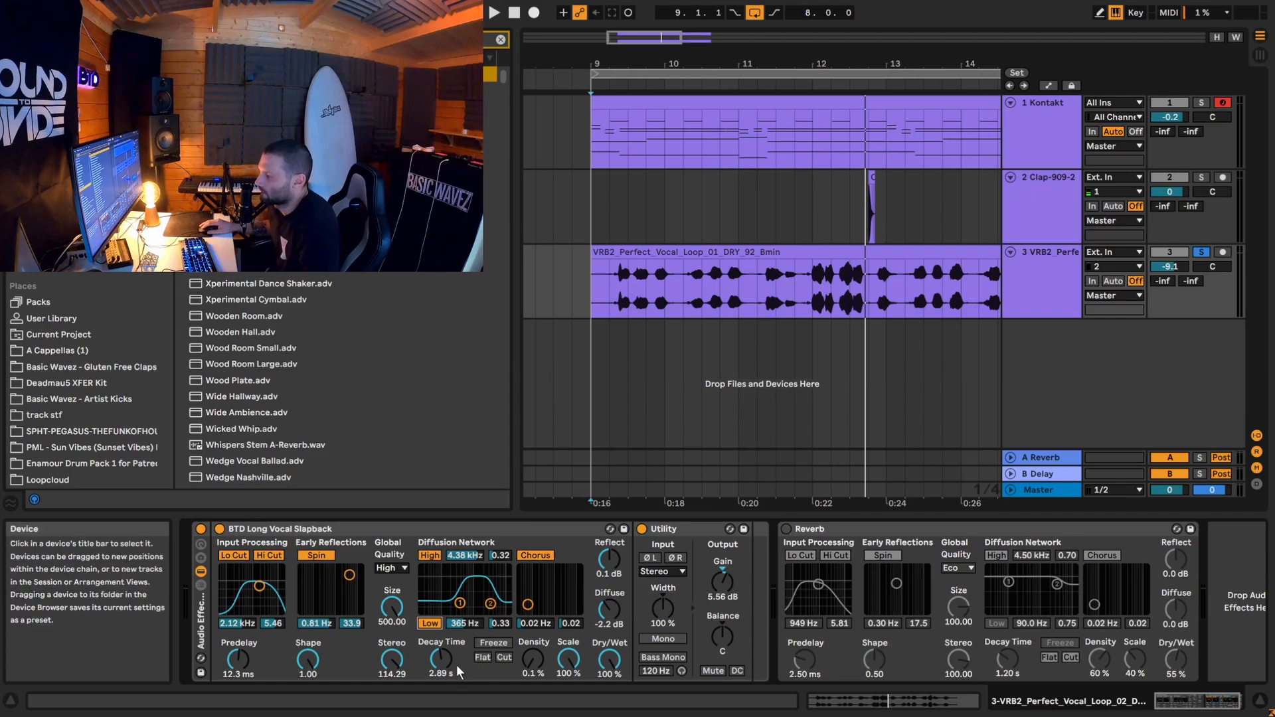
Step: Compare the vocal with BTD Long Vocal Slapback's Chorus off and on during playback, leaving Chorus on
{"action": "left_click", "coordinate": [542, 556]}
{"action": "key", "text": "space"}
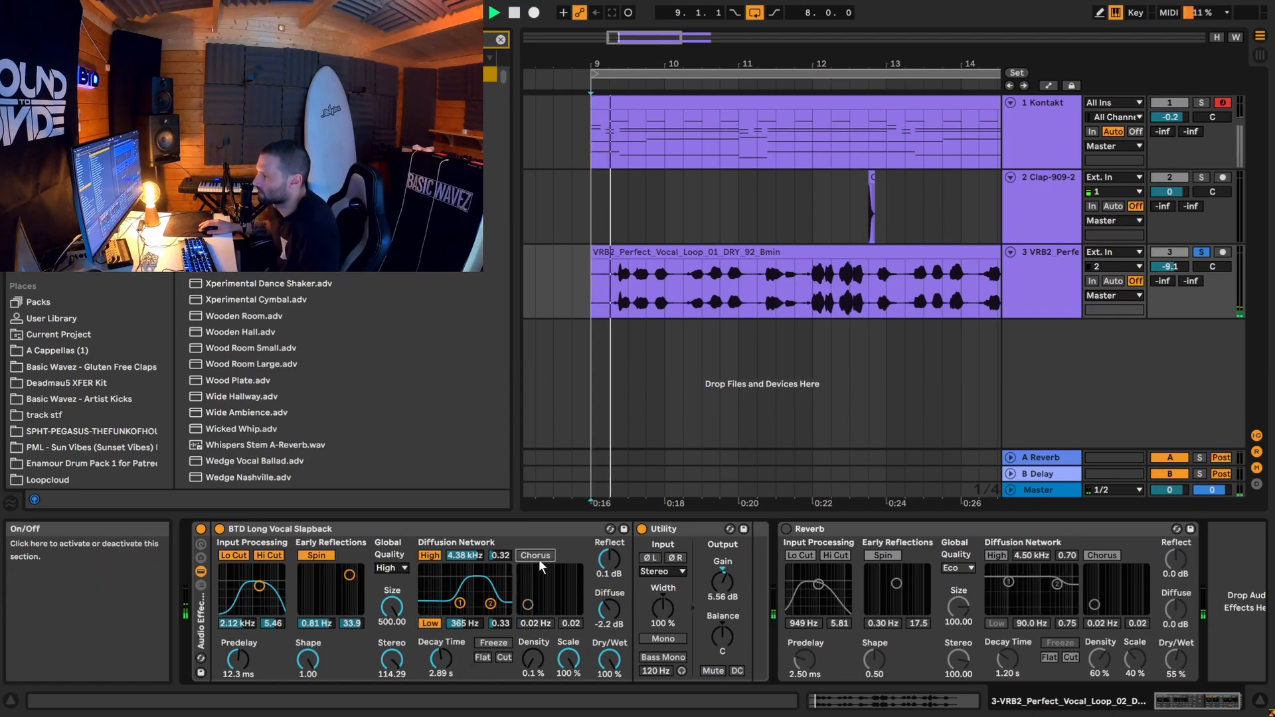
{"action": "left_click", "coordinate": [539, 557]}
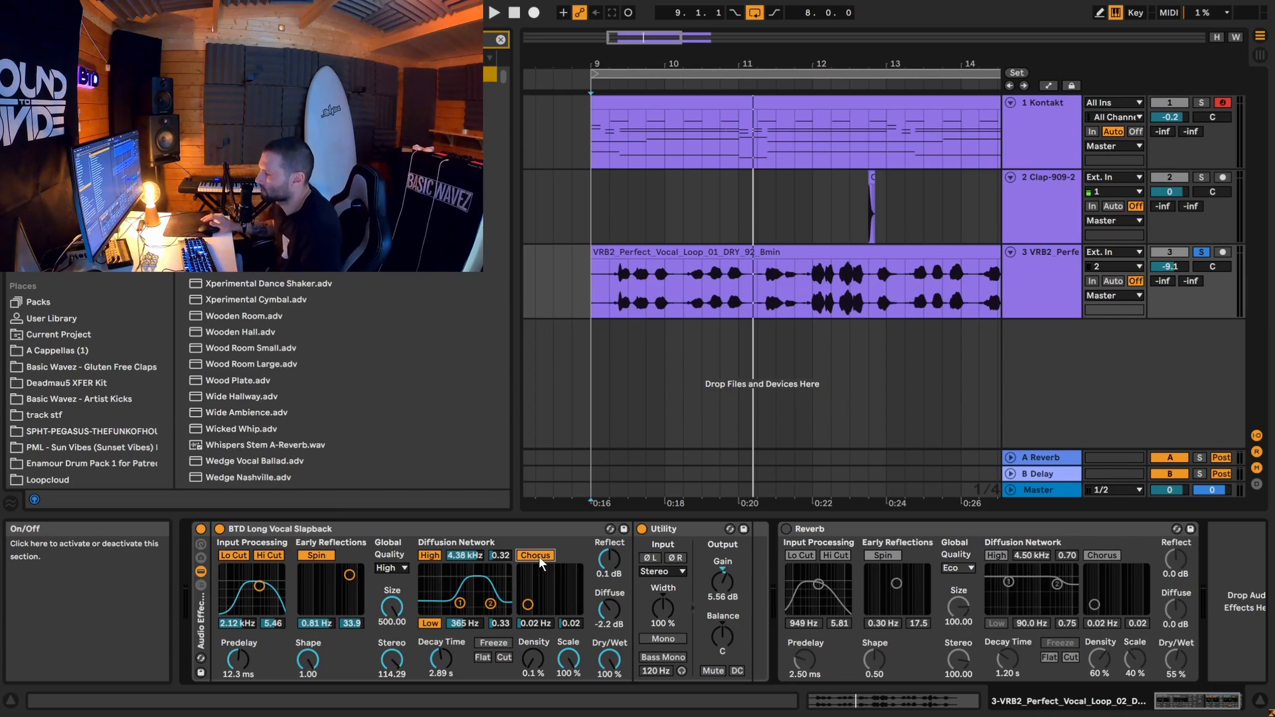
{"action": "key", "text": "space"}
{"action": "left_click", "coordinate": [542, 556]}
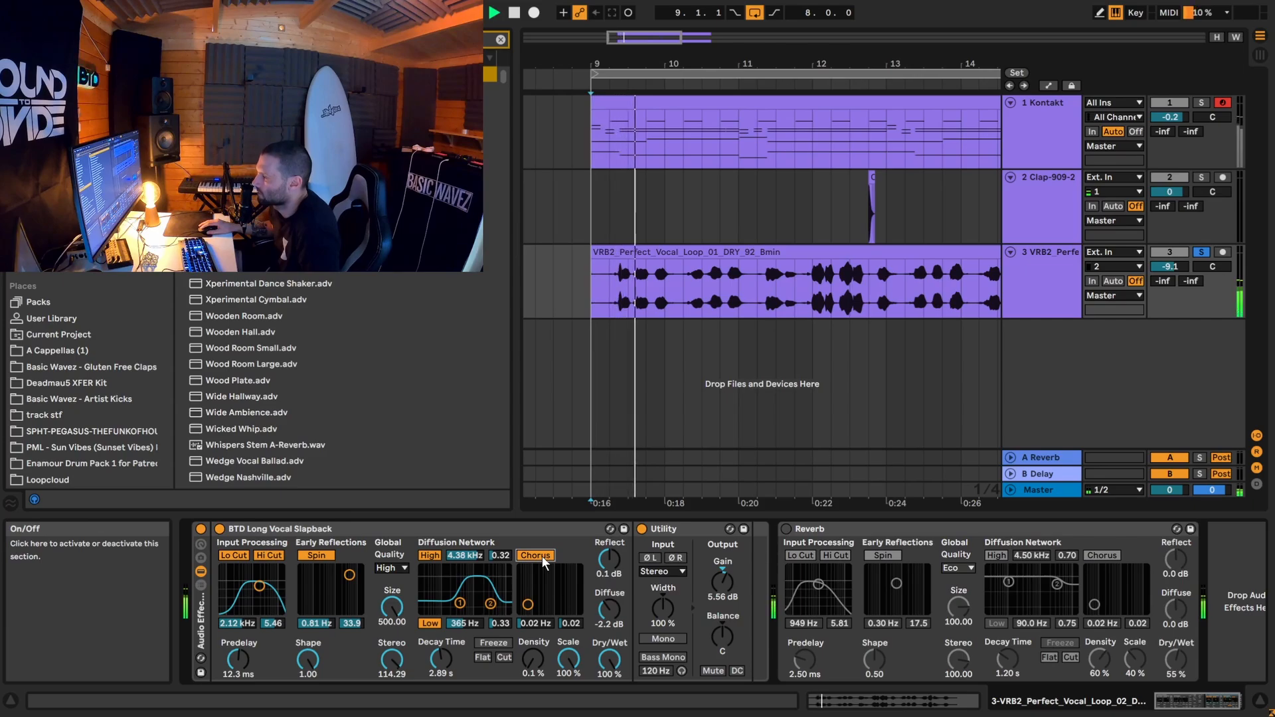
{"action": "left_click", "coordinate": [542, 556]}
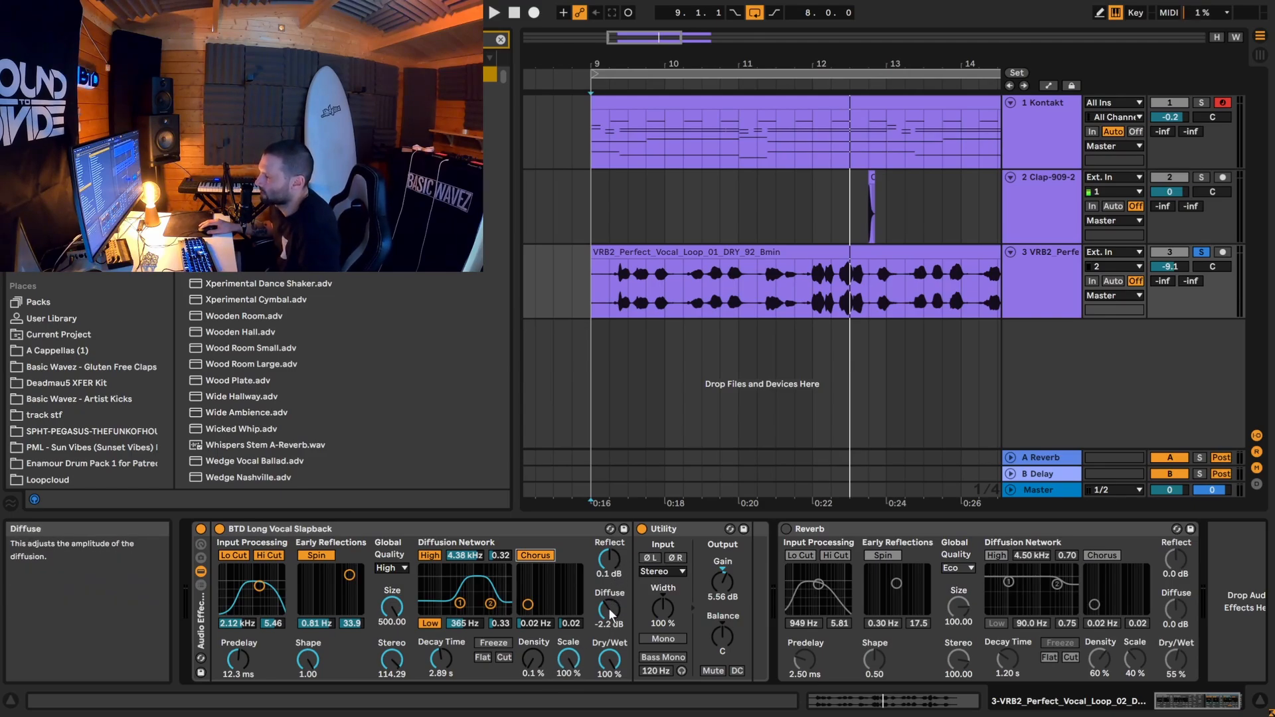
Step: Audition the vocal with Diffuse at 6.0 dB, and set BTD Long Vocal Slapback's Diffuse to -3.1 dB and Dry/Wet to 75 %
{"action": "left_click_drag", "start_coordinate": [608, 608], "coordinate": [608, 577]}
{"action": "key", "text": "space"}
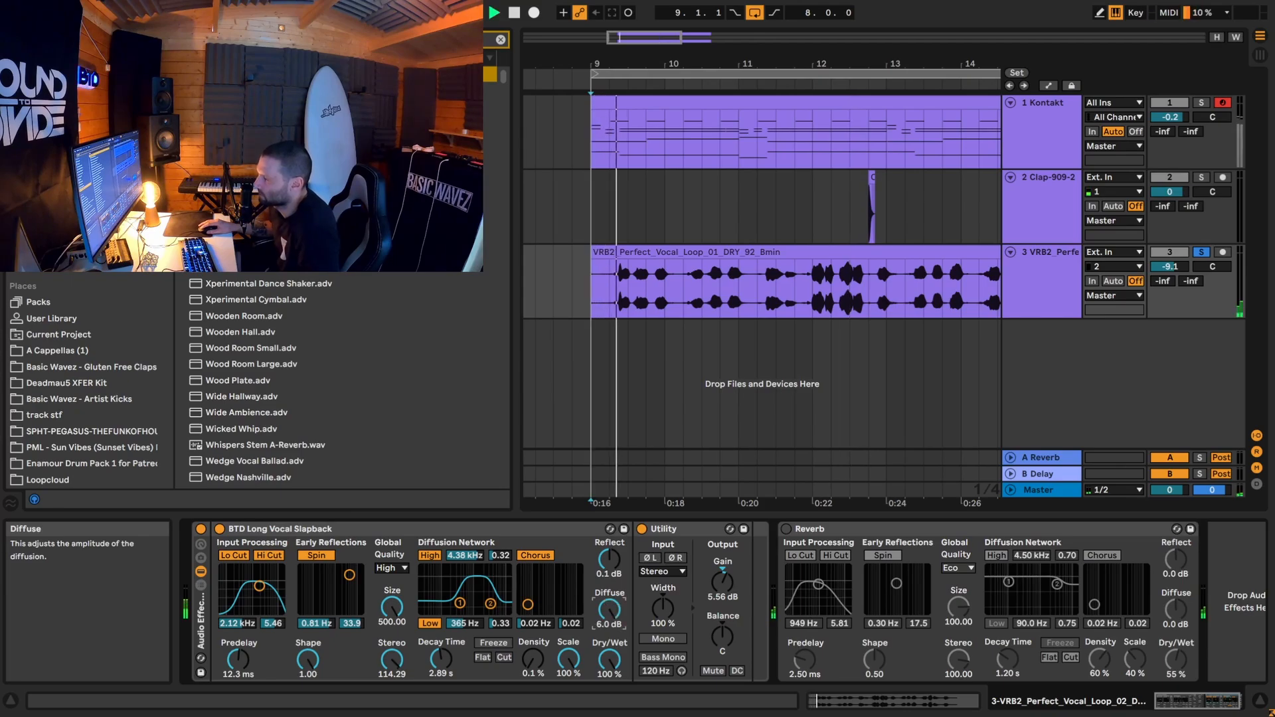
{"action": "left_click_drag", "start_coordinate": [609, 609], "coordinate": [609, 638]}
{"action": "key", "text": "space"}
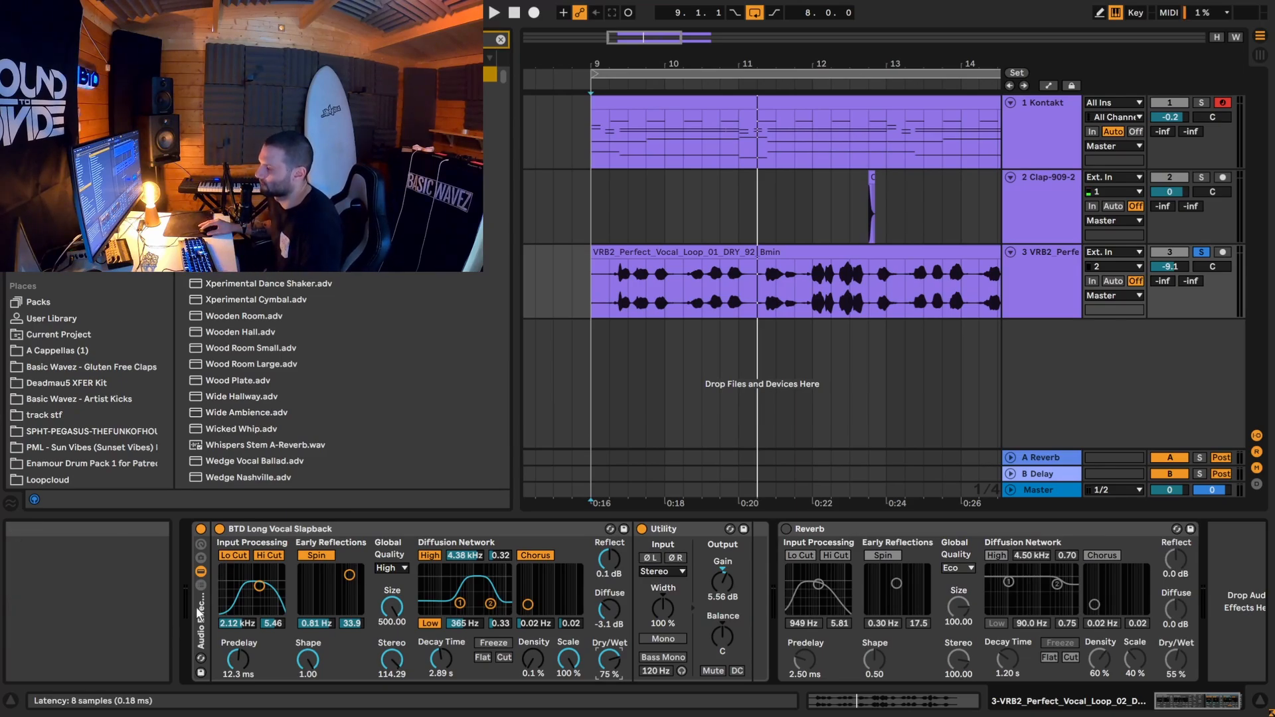
Step: Bypass the vocal's effect rack and reactivate it during playback to compare the dry and processed vocal
{"action": "left_click", "coordinate": [201, 529]}
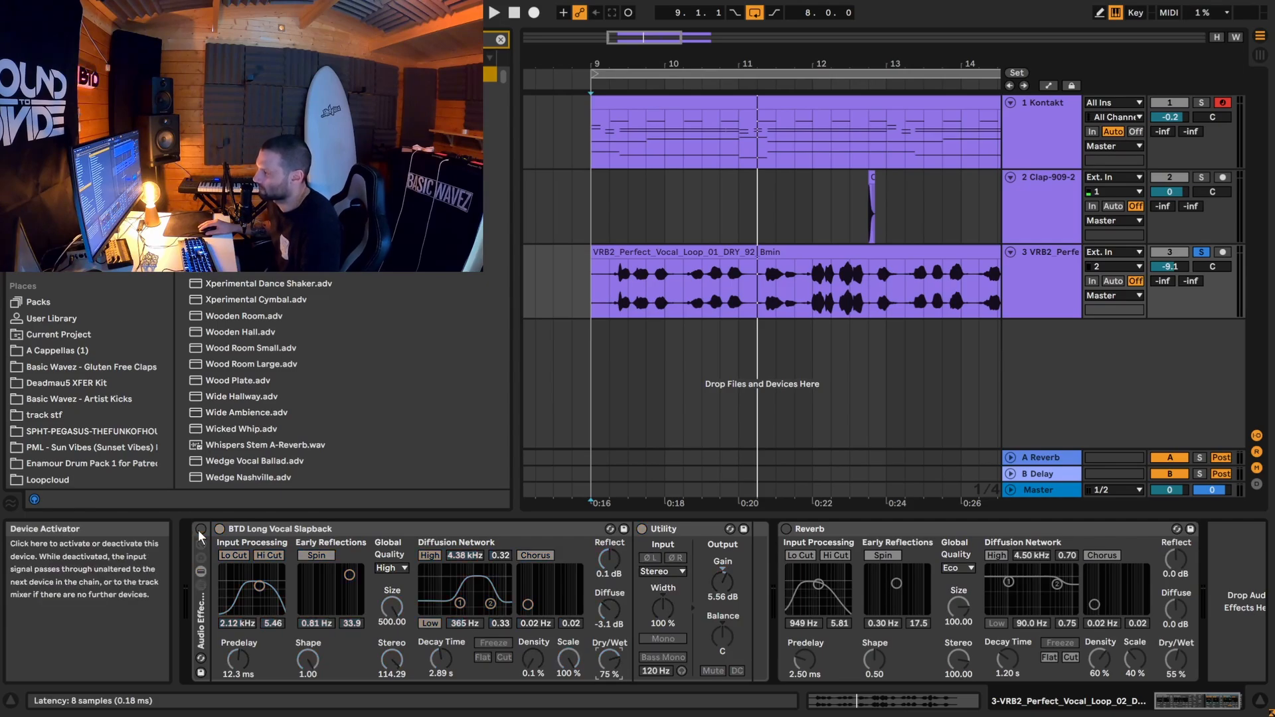
{"action": "key", "text": "space"}
{"action": "left_click", "coordinate": [201, 529]}
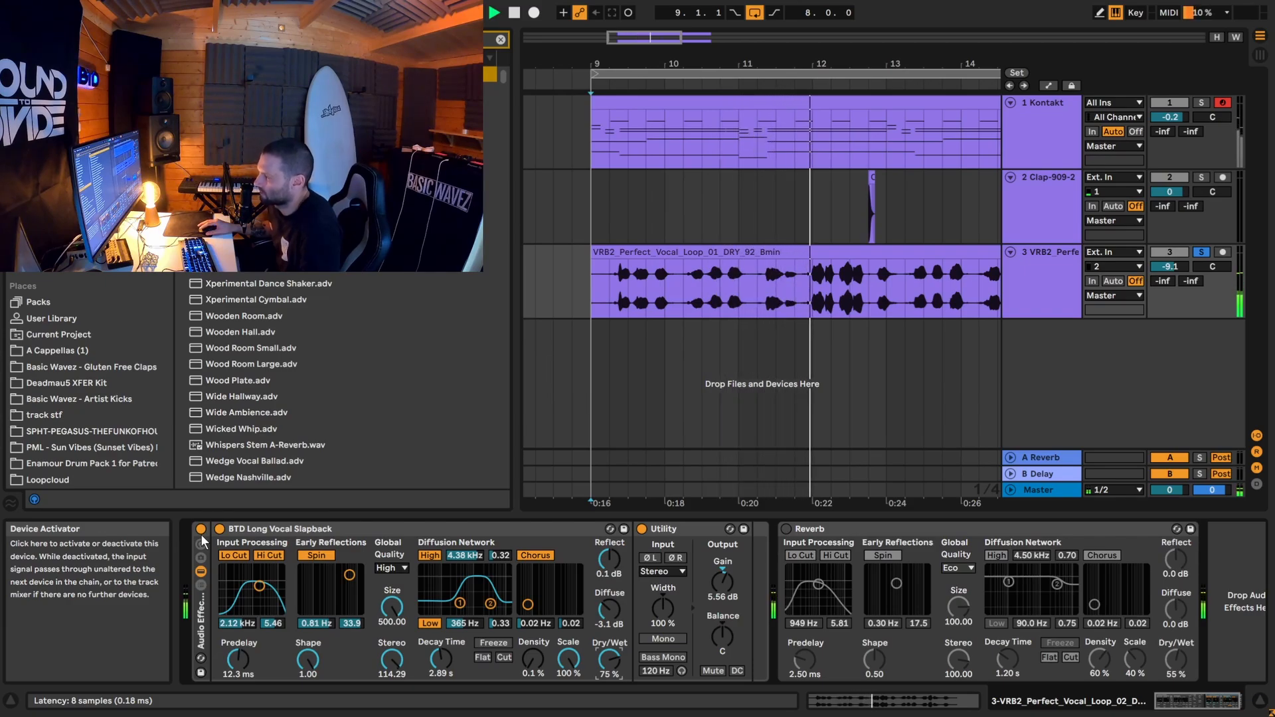
{"action": "key", "text": "space"}
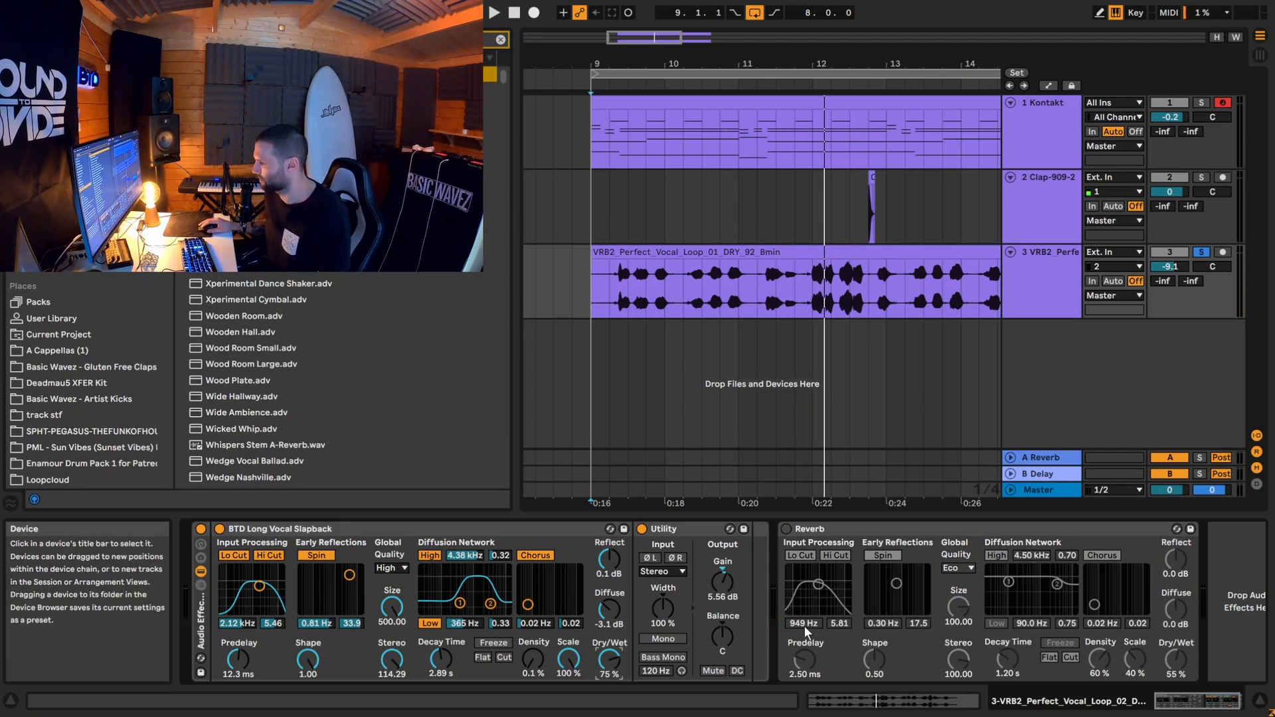
Step: Examine the vocal's effect rack by selecting the rack, its Utility device and its BTD Long Vocal Slapback reverb
{"action": "left_click", "coordinate": [201, 618]}
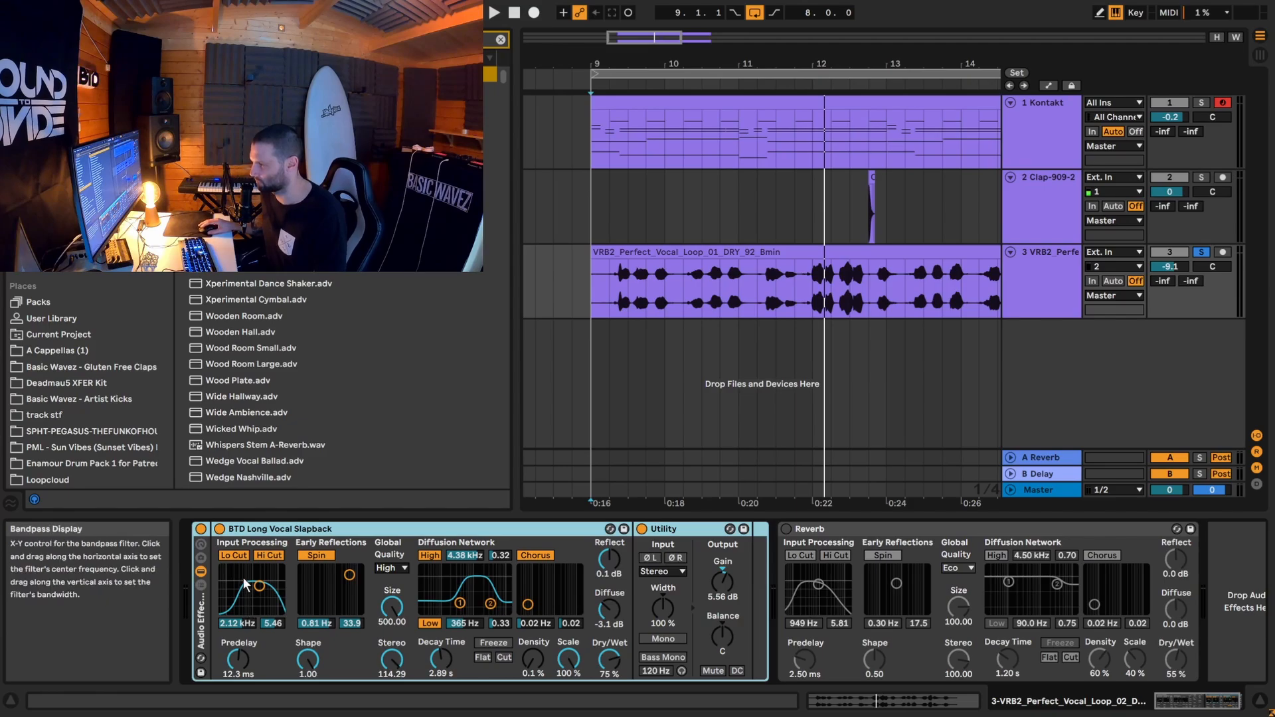
{"action": "left_click", "coordinate": [361, 536]}
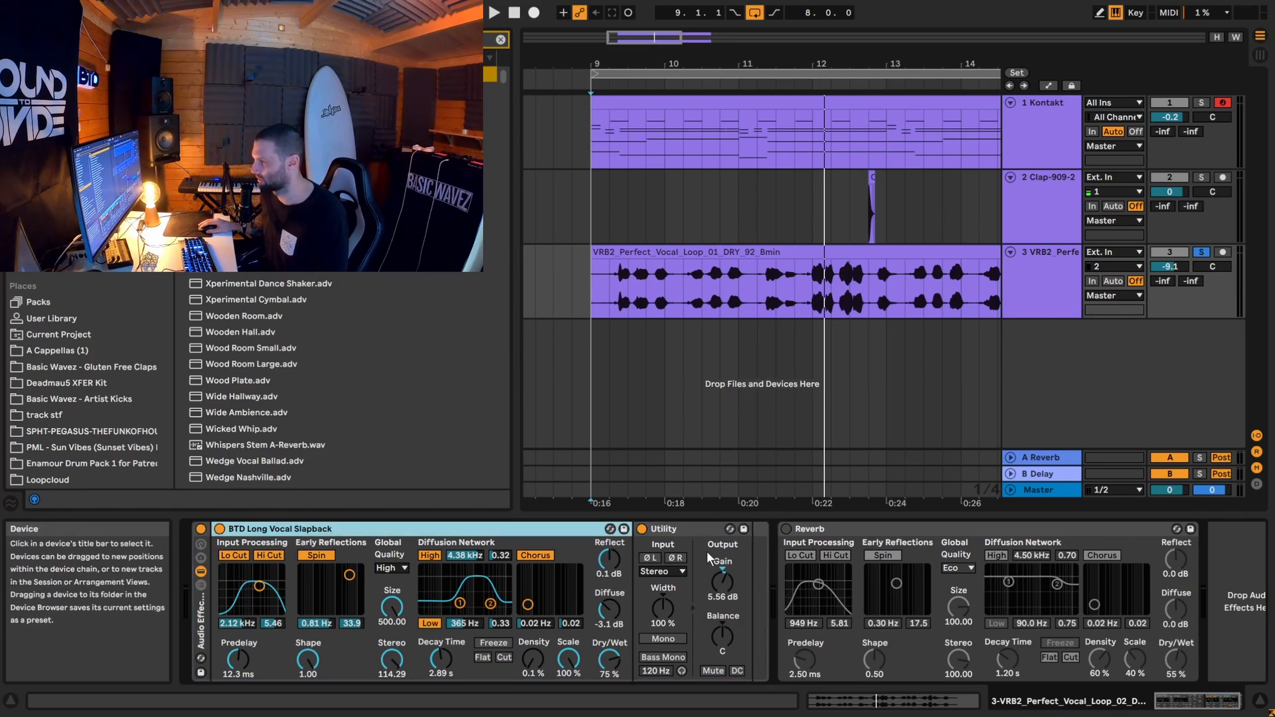
{"action": "left_click", "coordinate": [673, 527]}
{"action": "left_click", "coordinate": [484, 528]}
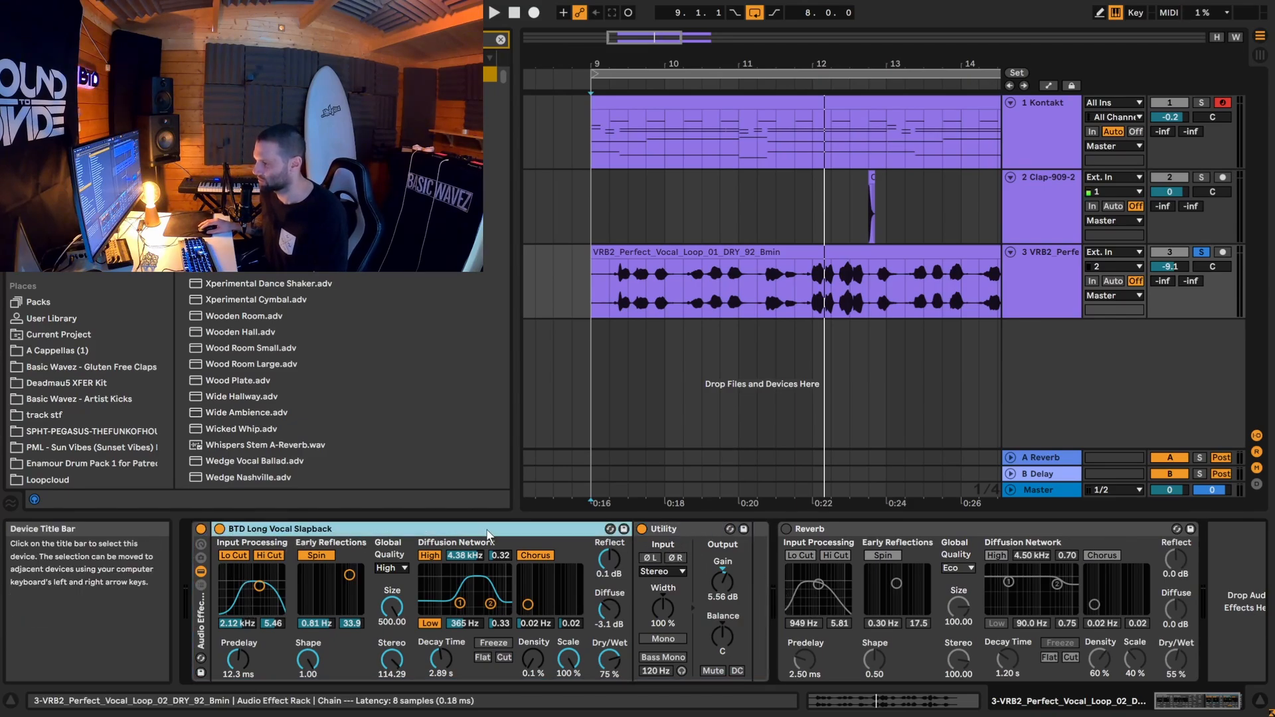